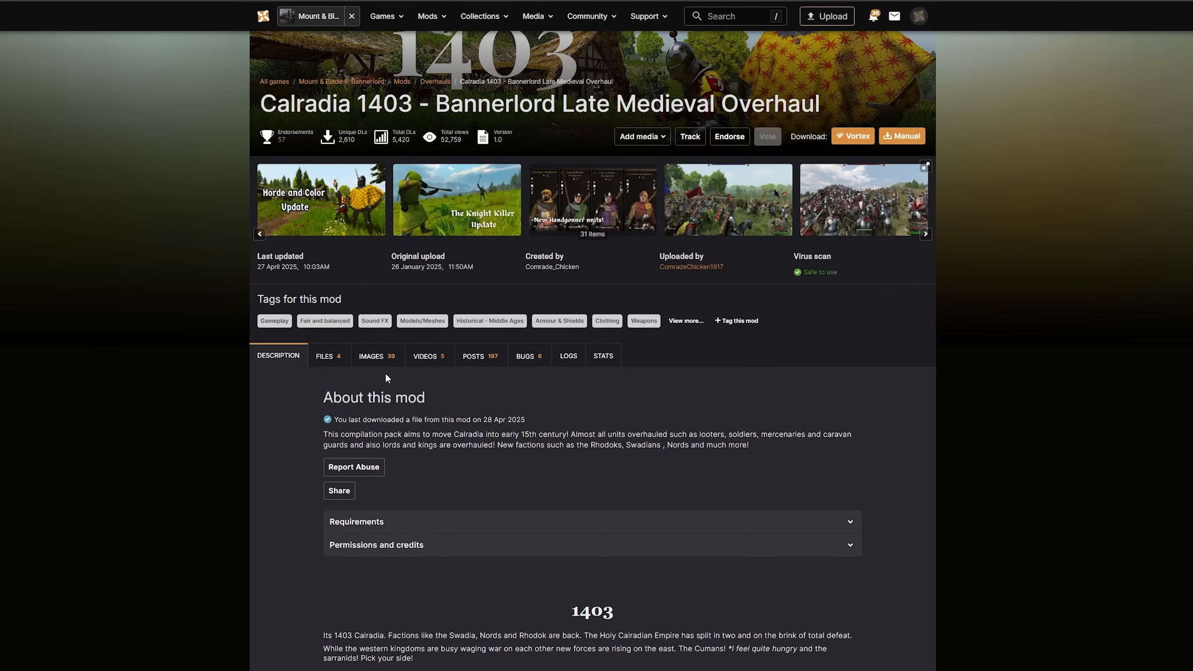
Open the files of the Calradia 1403 mod, review the required mods and start the manual download of Calradia 1403 - FULL 1.1
{"action": "left_click", "coordinate": [325, 361]}
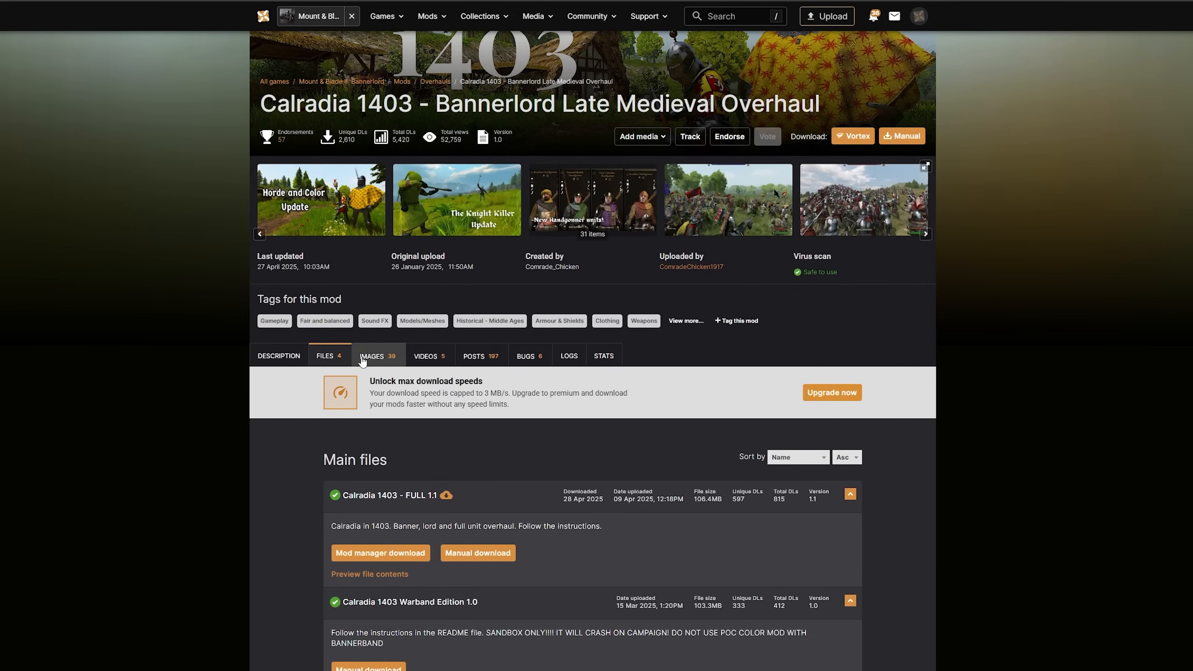
{"action": "scroll", "coordinate": [444, 423], "scroll_direction": "down", "scroll_amount": 2}
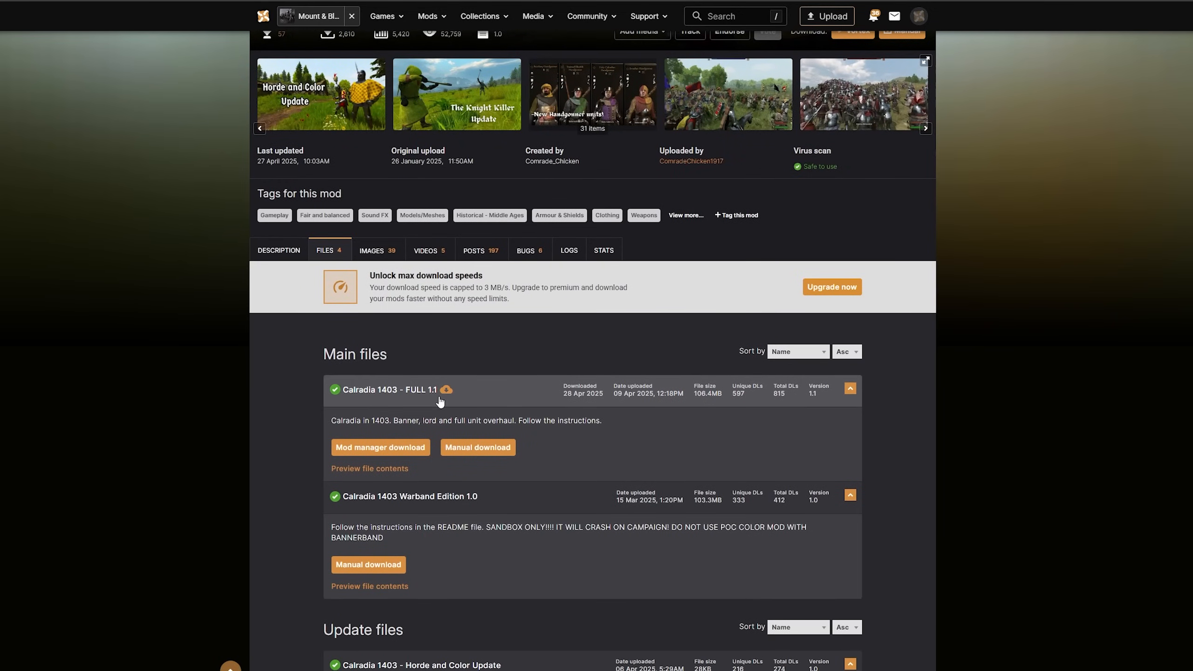
{"action": "left_click", "coordinate": [493, 449]}
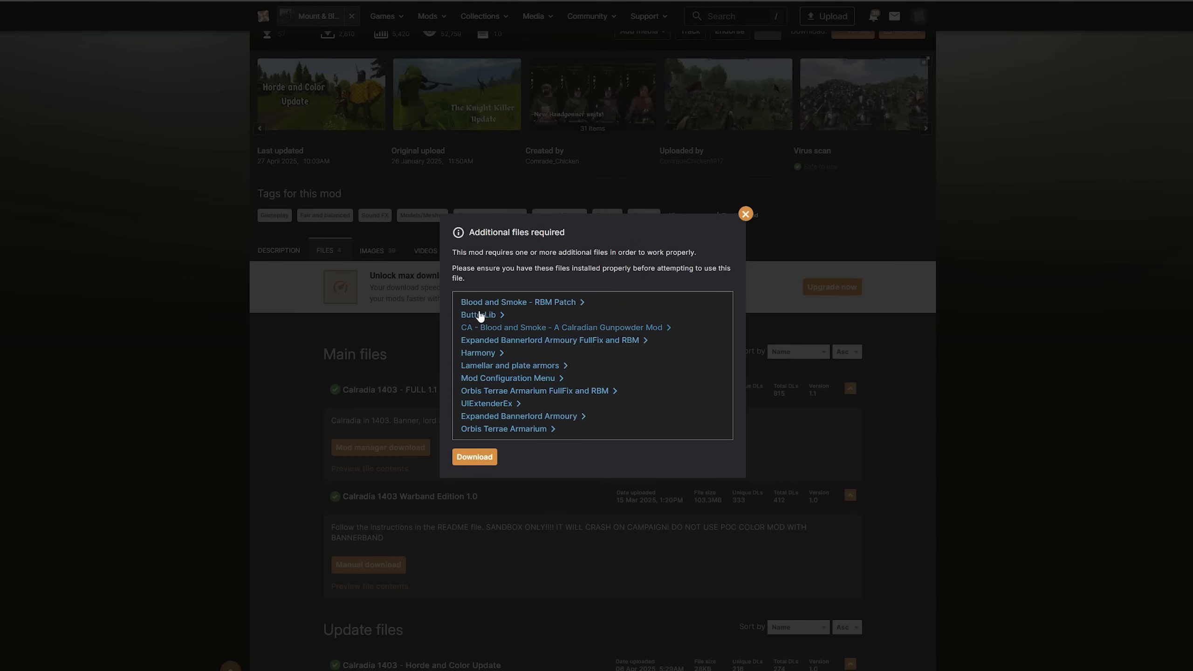
{"action": "left_click", "coordinate": [282, 361]}
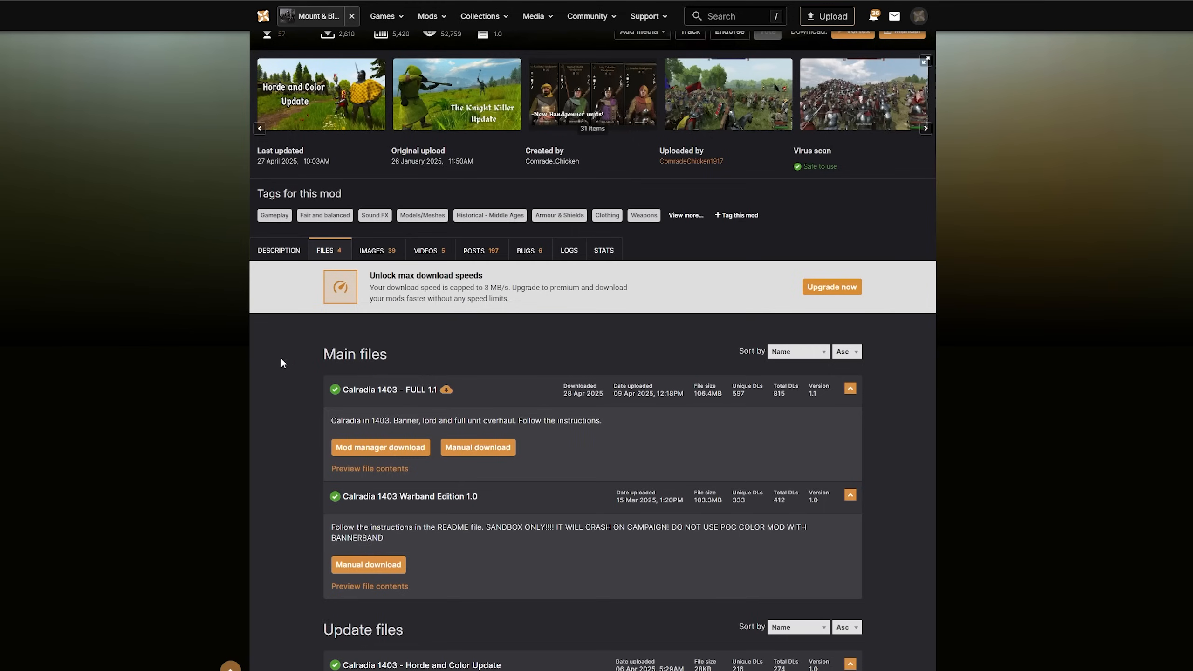
{"action": "left_click", "coordinate": [485, 459]}
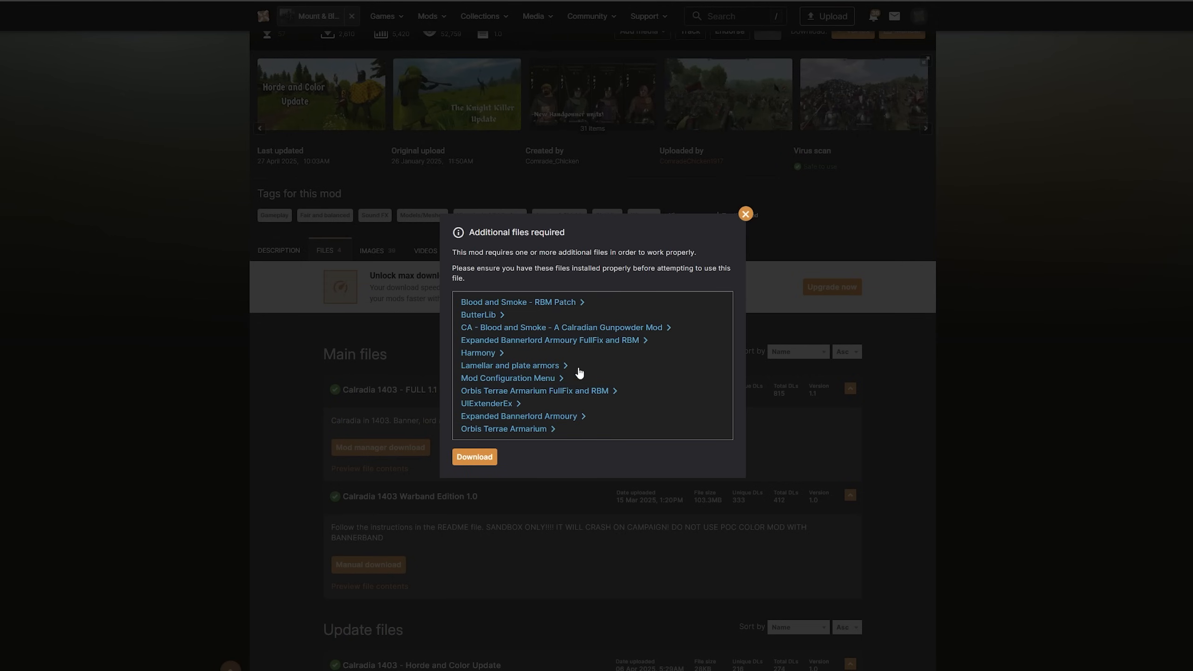
{"action": "left_click", "coordinate": [476, 456]}
Start the free slow download of the archived Orbis Terrae Armarium file
{"action": "left_click", "coordinate": [634, 207]}
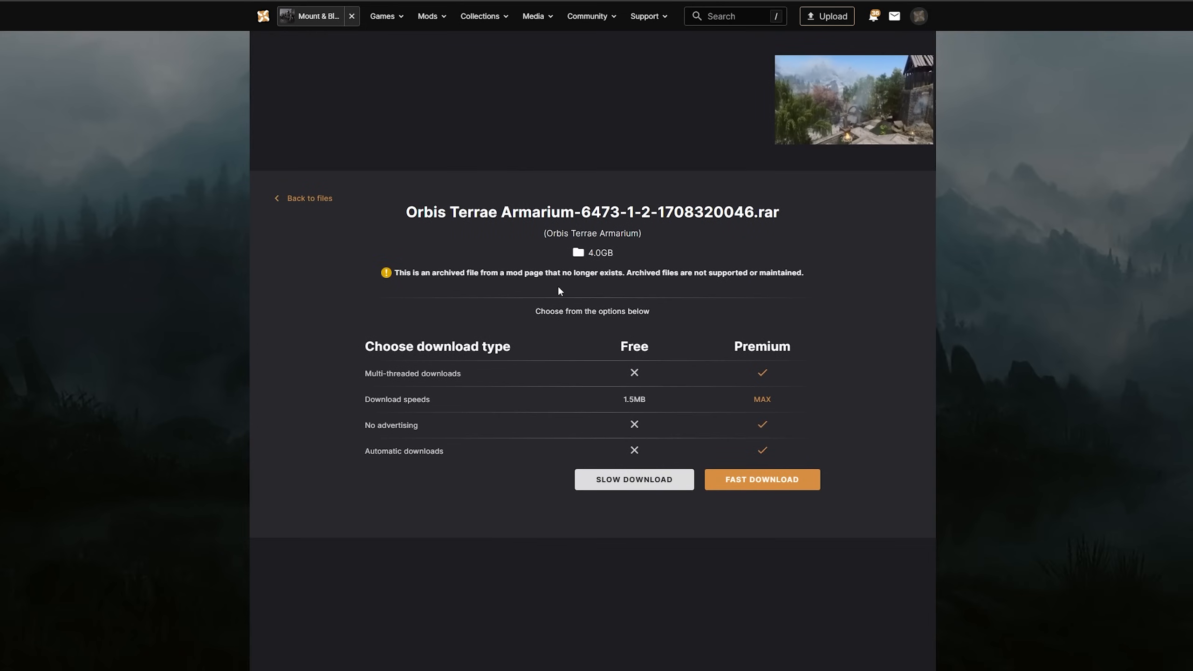
{"action": "left_click", "coordinate": [641, 479]}
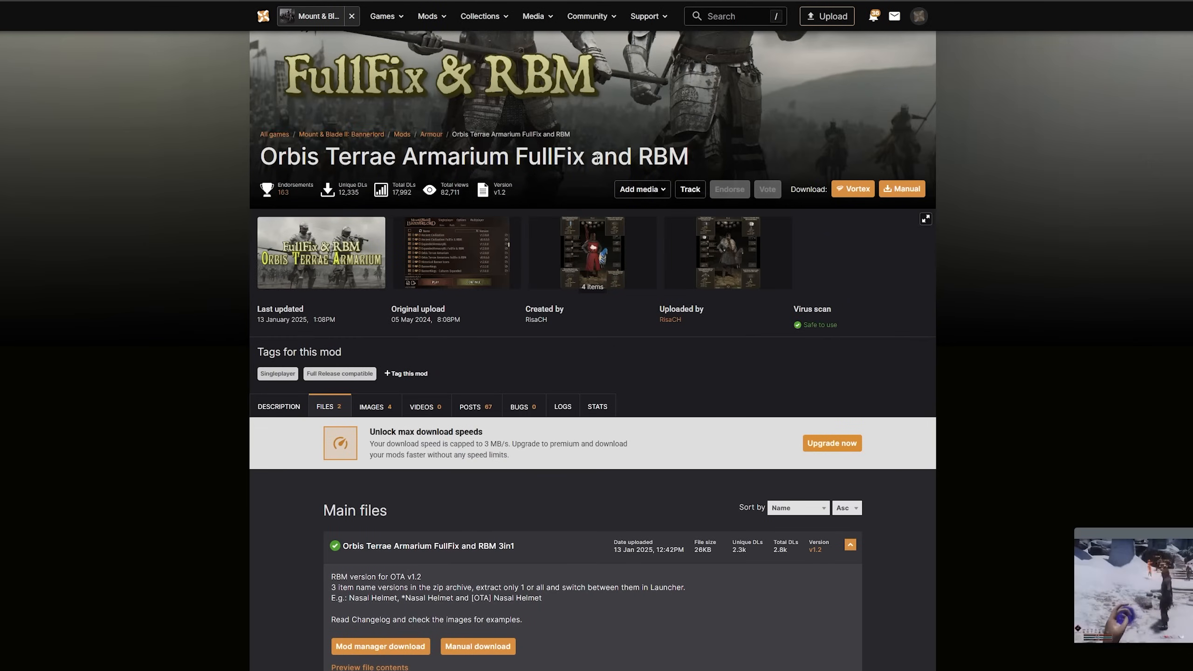
Start the manual slow download of Orbis Terrae Armarium FullFix and RBM 3in1
{"action": "scroll", "coordinate": [597, 158], "scroll_direction": "down", "scroll_amount": 3}
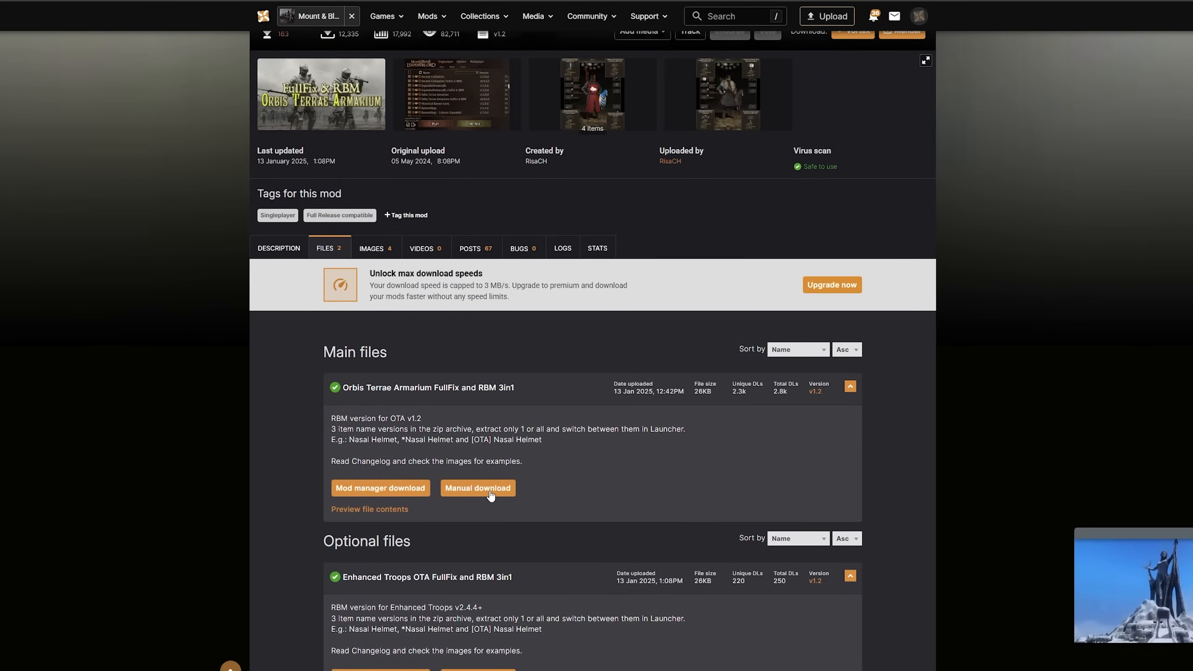
{"action": "scroll", "coordinate": [491, 494], "scroll_direction": "down", "scroll_amount": 2}
{"action": "left_click", "coordinate": [497, 384]}
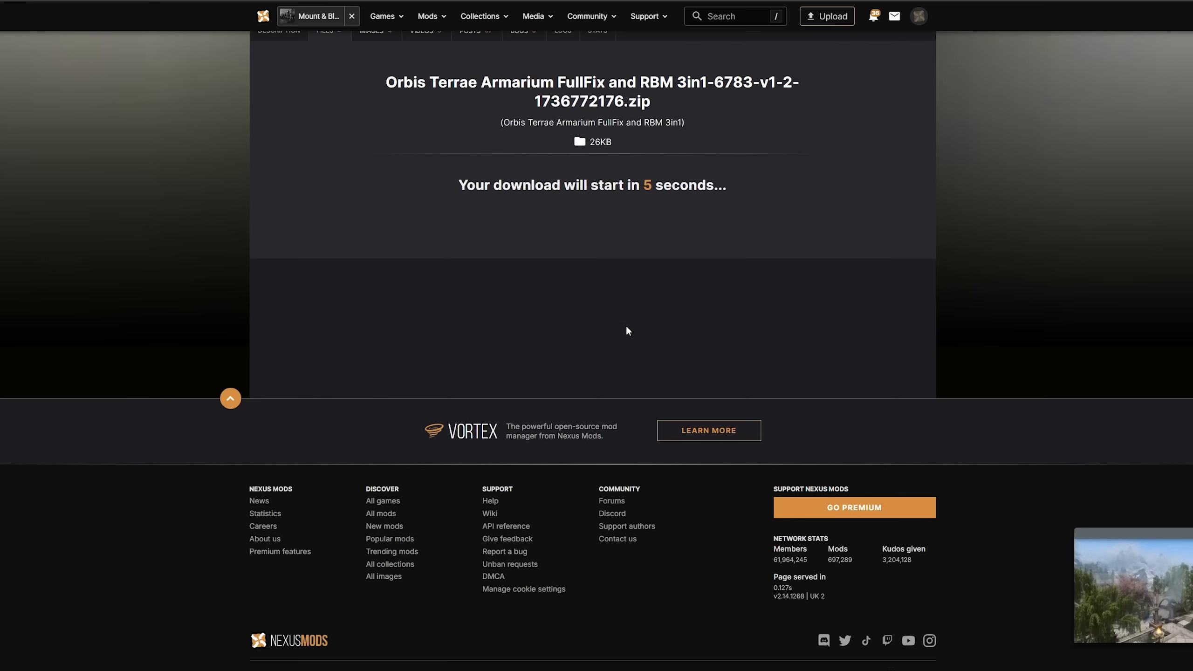
{"action": "scroll", "coordinate": [580, 287], "scroll_direction": "up", "scroll_amount": 2}
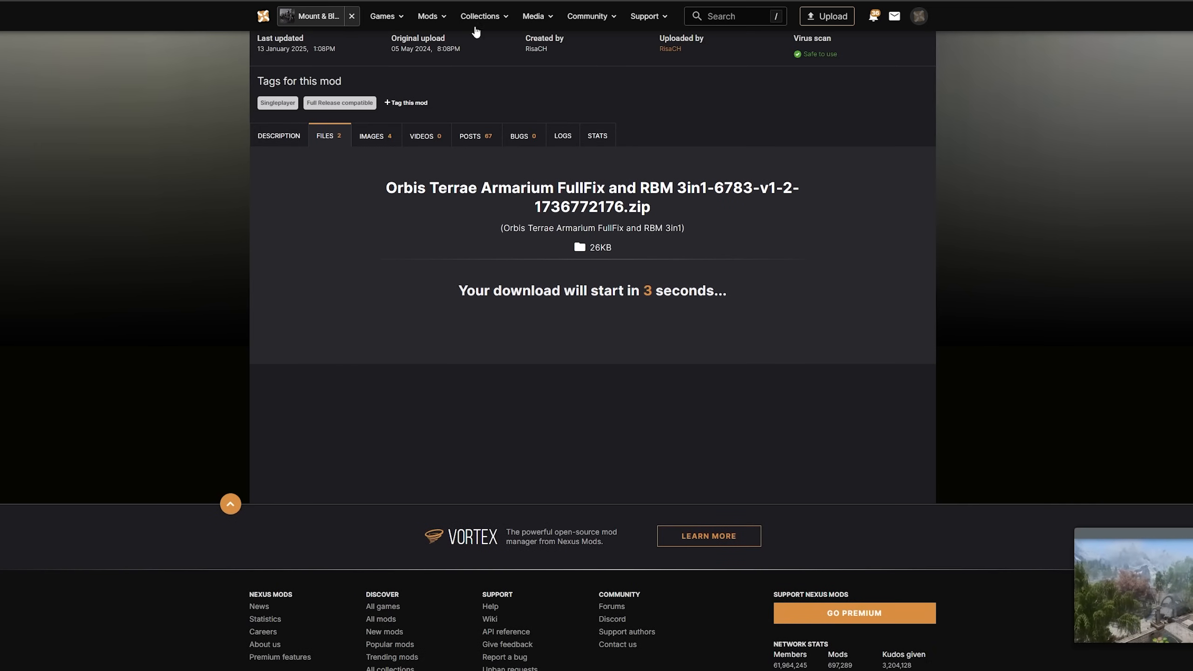
Show the files of the Lamellar and plate armors mod and locate the lamandplate weapons module
{"action": "left_click", "coordinate": [451, 0]}
{"action": "scroll", "coordinate": [370, 292], "scroll_direction": "down", "scroll_amount": 4}
{"action": "left_click", "coordinate": [329, 354]}
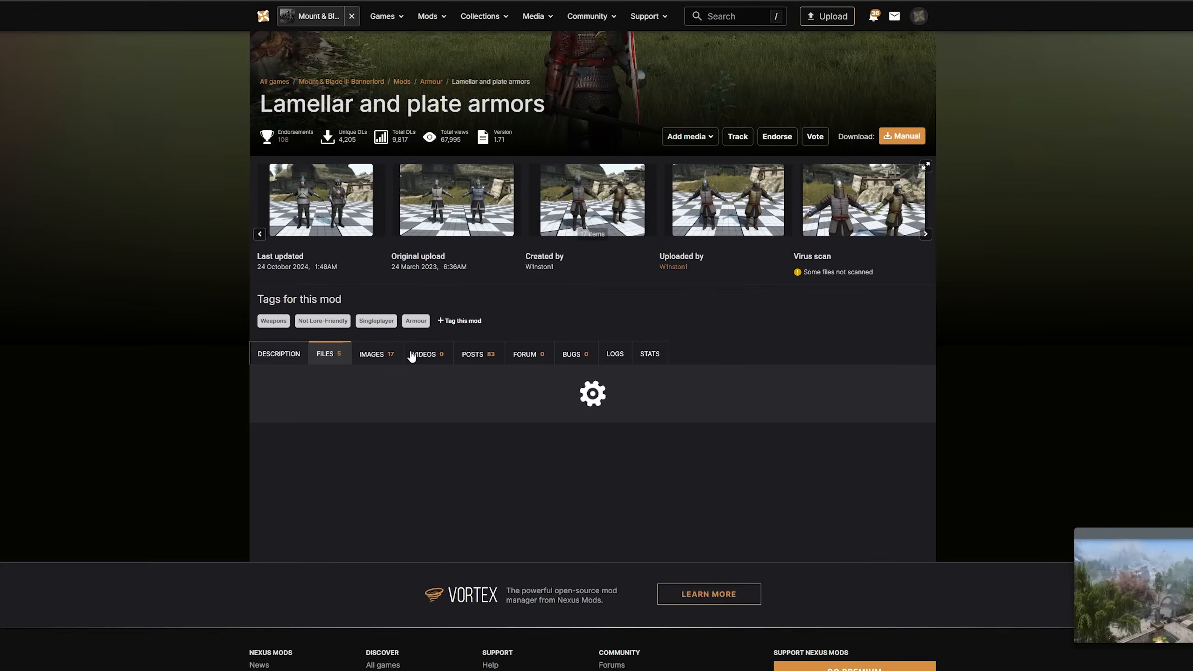
{"action": "scroll", "coordinate": [567, 359], "scroll_direction": "down", "scroll_amount": 2}
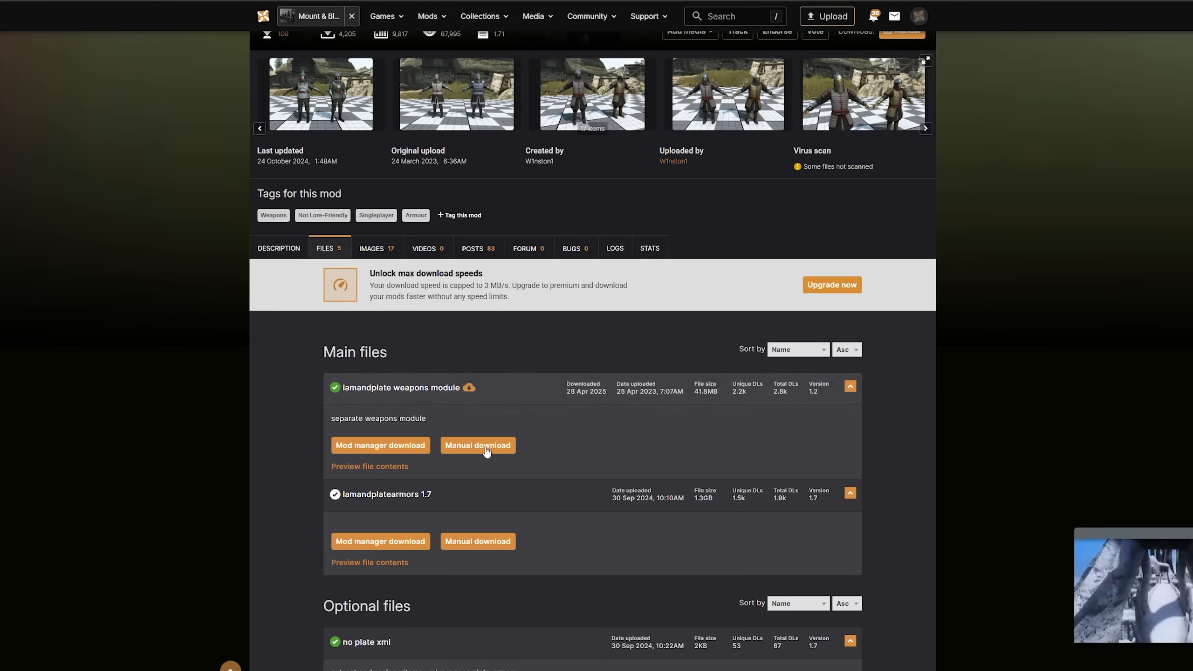
Open the files of Expanded Bannerlord Armoury FullFix and RBM and start the slow manual download of EBA FullFix and RBM 3in1
{"action": "left_click", "coordinate": [515, 1]}
{"action": "scroll", "coordinate": [587, 351], "scroll_direction": "down", "scroll_amount": 4}
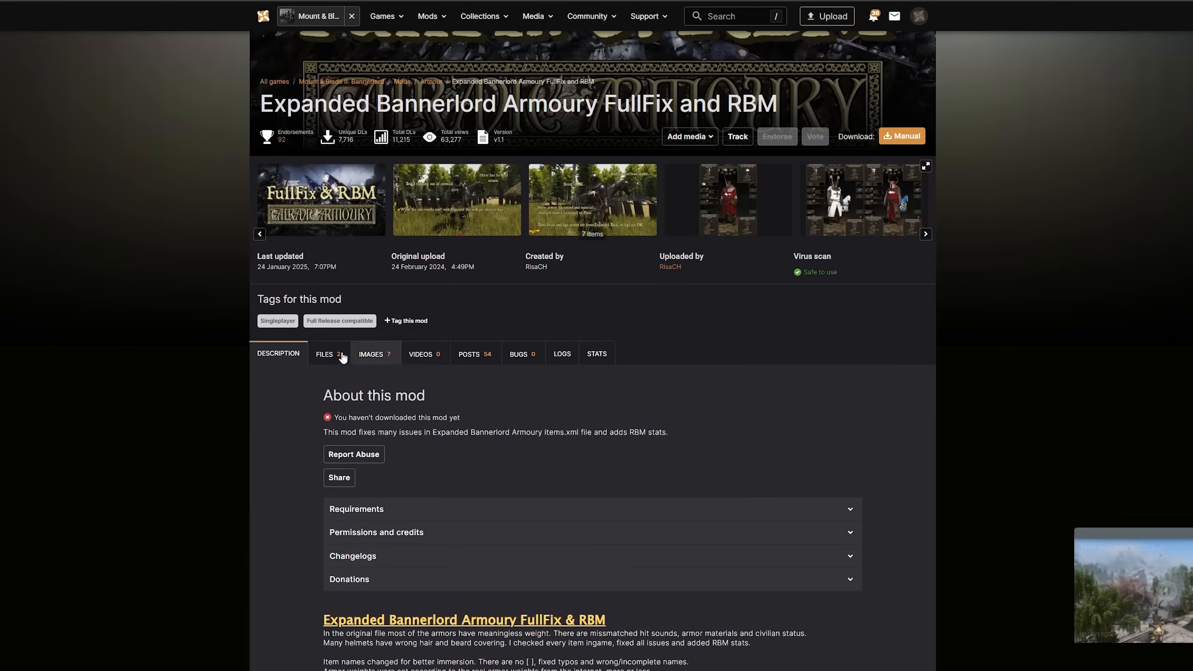
{"action": "left_click", "coordinate": [339, 353]}
{"action": "scroll", "coordinate": [609, 337], "scroll_direction": "down", "scroll_amount": 3}
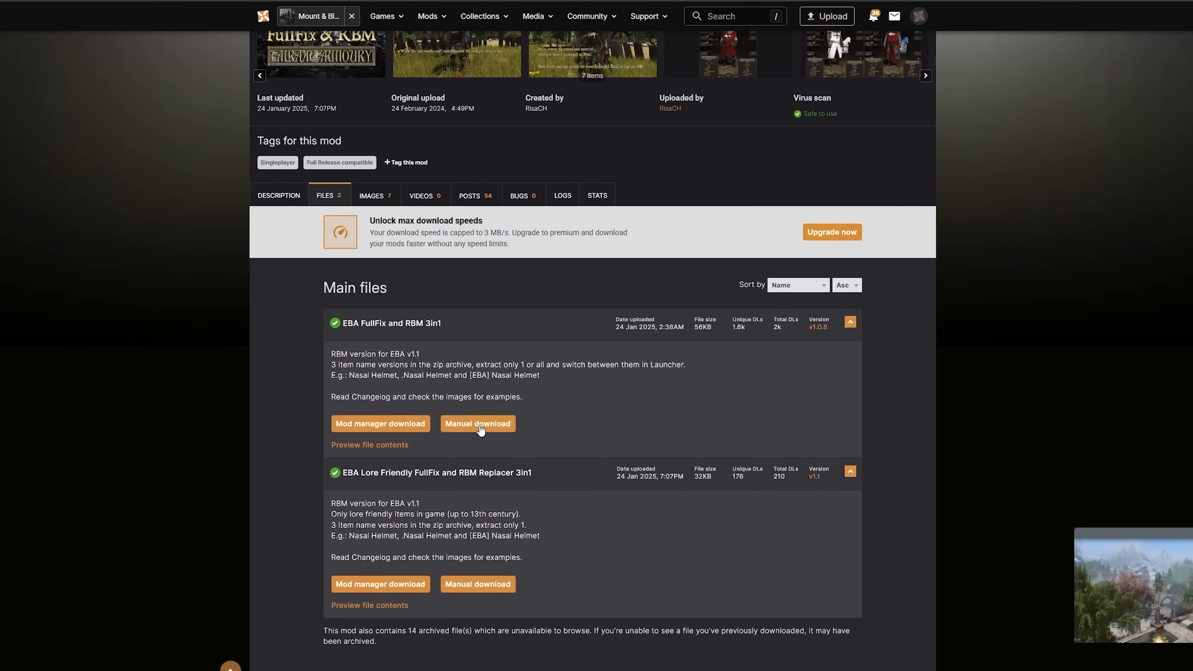
{"action": "left_click", "coordinate": [493, 423]}
{"action": "left_click", "coordinate": [477, 406]}
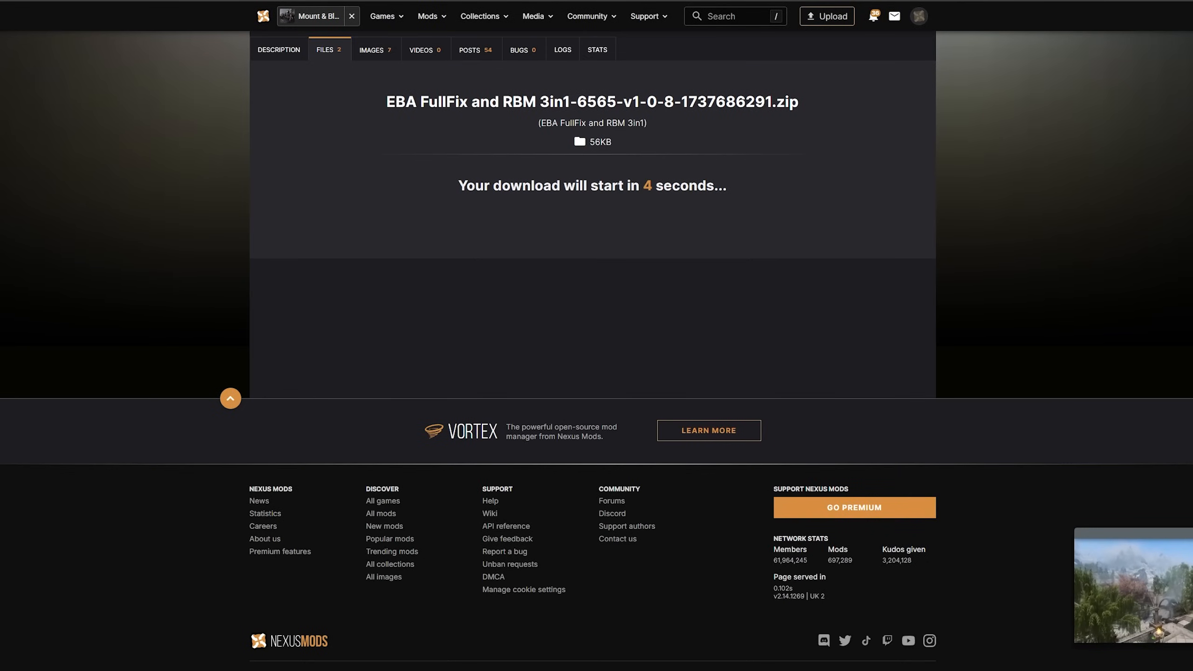
Show the files of CA - Blood and Smoke and locate the Blood and Smoke Items Only - Bannerlord 1.2.8 file
{"action": "key", "text": "ctrl+Tab"}
{"action": "scroll", "coordinate": [517, 282], "scroll_direction": "down", "scroll_amount": 2}
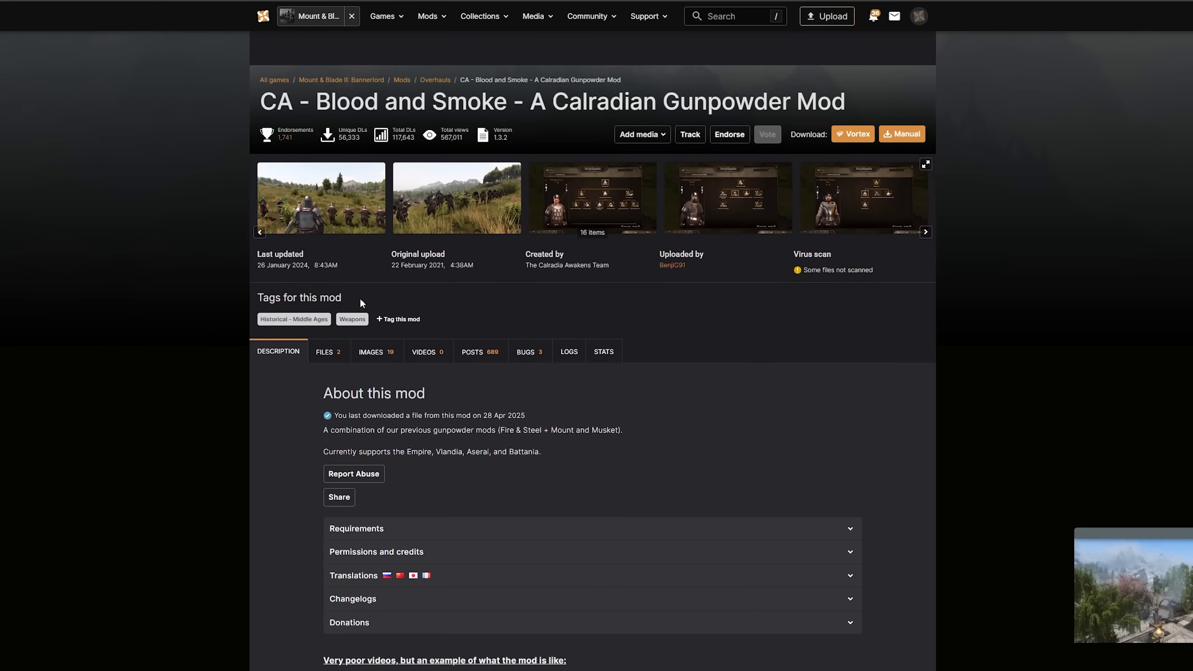
{"action": "scroll", "coordinate": [376, 329], "scroll_direction": "down", "scroll_amount": 1}
{"action": "left_click", "coordinate": [328, 299]}
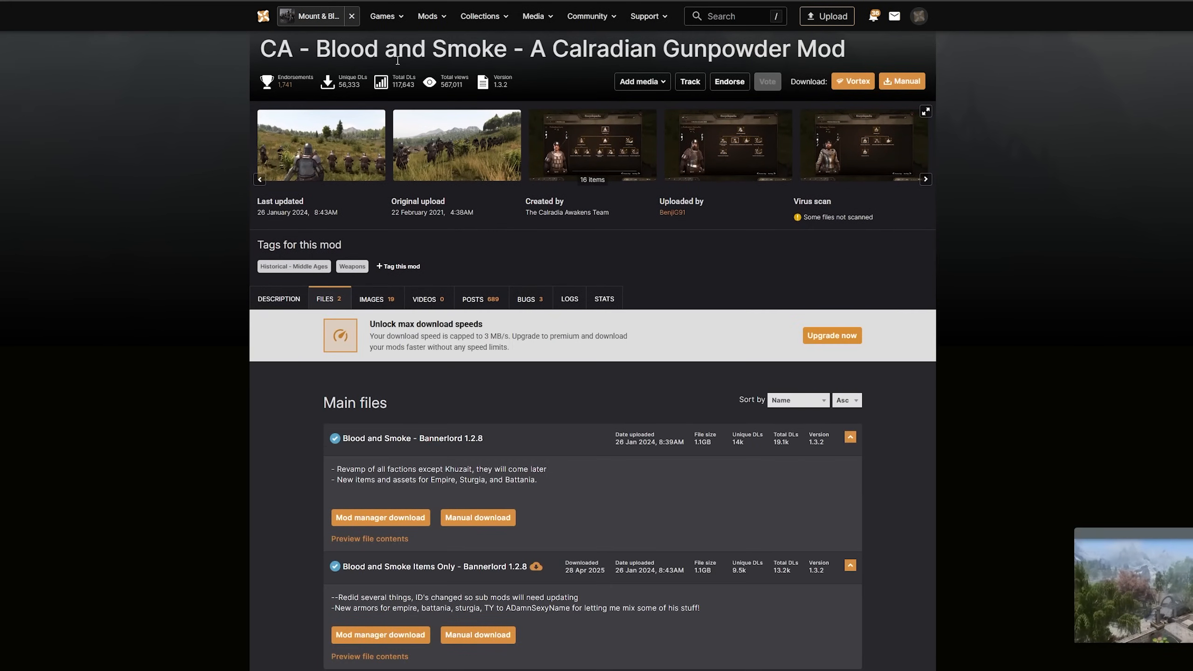
{"action": "scroll", "coordinate": [540, 329], "scroll_direction": "down", "scroll_amount": 2}
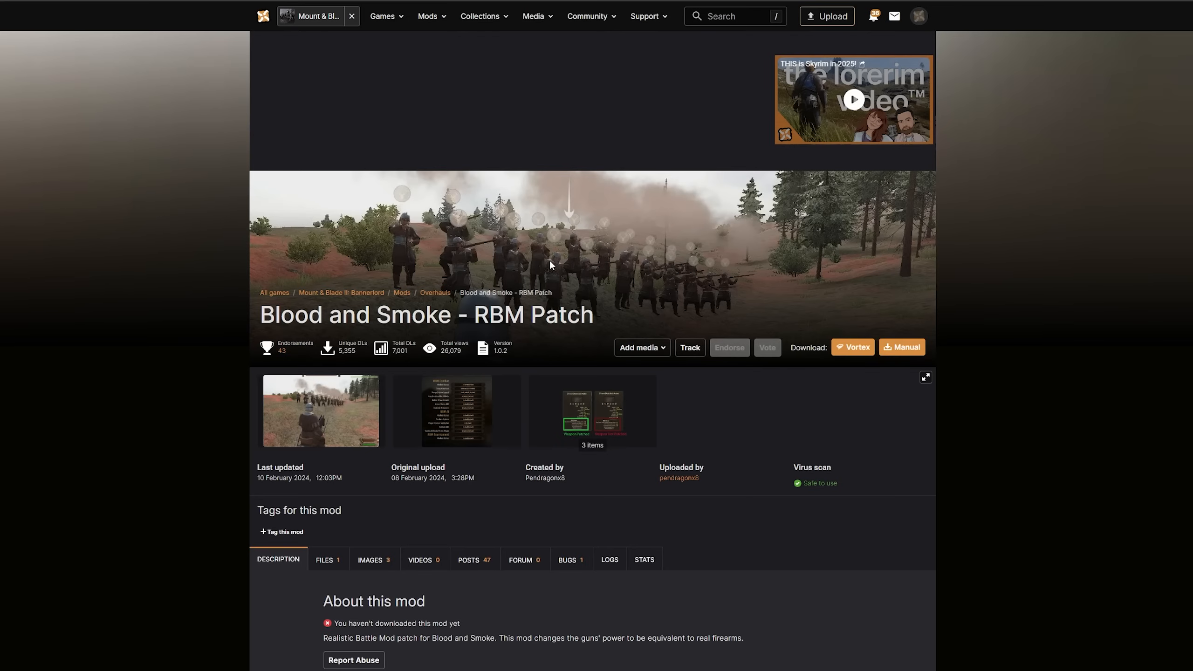
Show the files of Blood and Smoke - RBM Patch and locate its main file, version 1.0.2
{"action": "scroll", "coordinate": [551, 265], "scroll_direction": "down", "scroll_amount": 4}
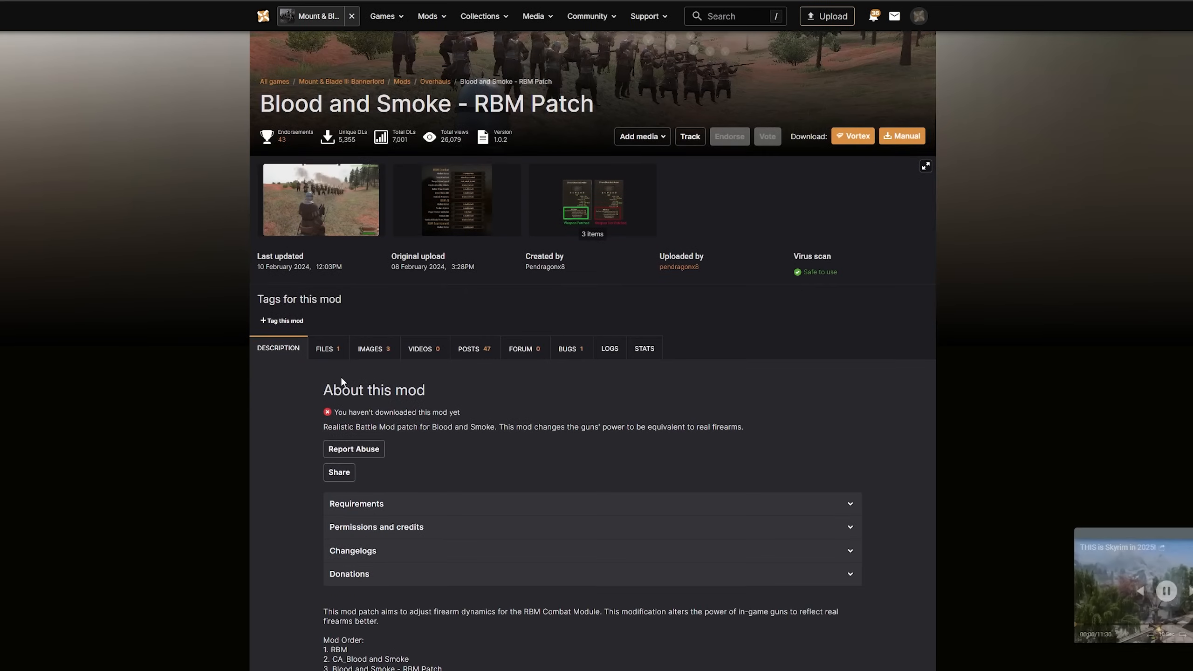
{"action": "left_click", "coordinate": [331, 346]}
{"action": "scroll", "coordinate": [464, 359], "scroll_direction": "down", "scroll_amount": 2}
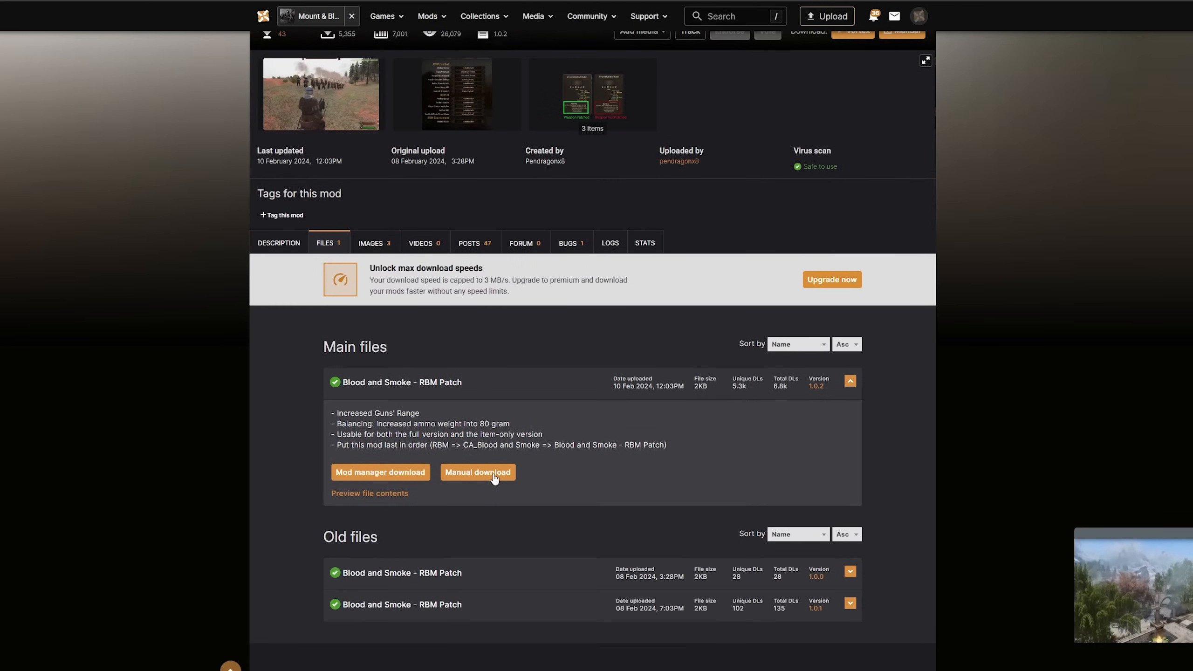
Go to the Novus Bannerlord Launcher mod page, highlight its title and look over the page
{"action": "scroll", "coordinate": [482, 388], "scroll_direction": "up", "scroll_amount": 3}
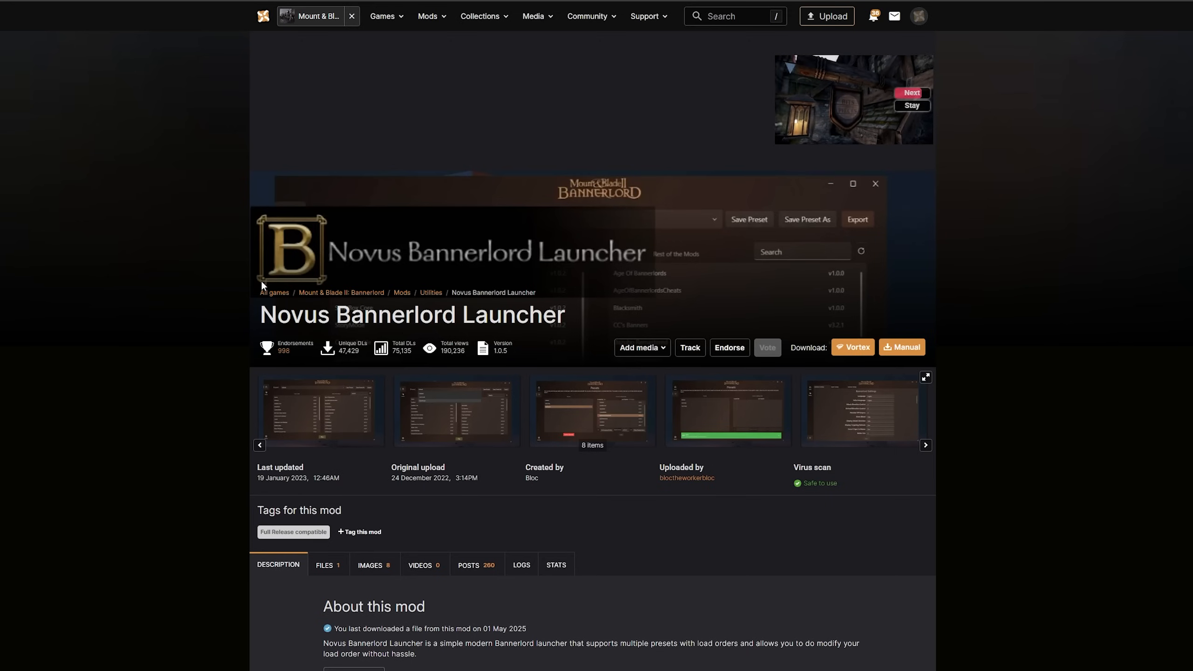
{"action": "triple_click", "coordinate": [261, 324]}
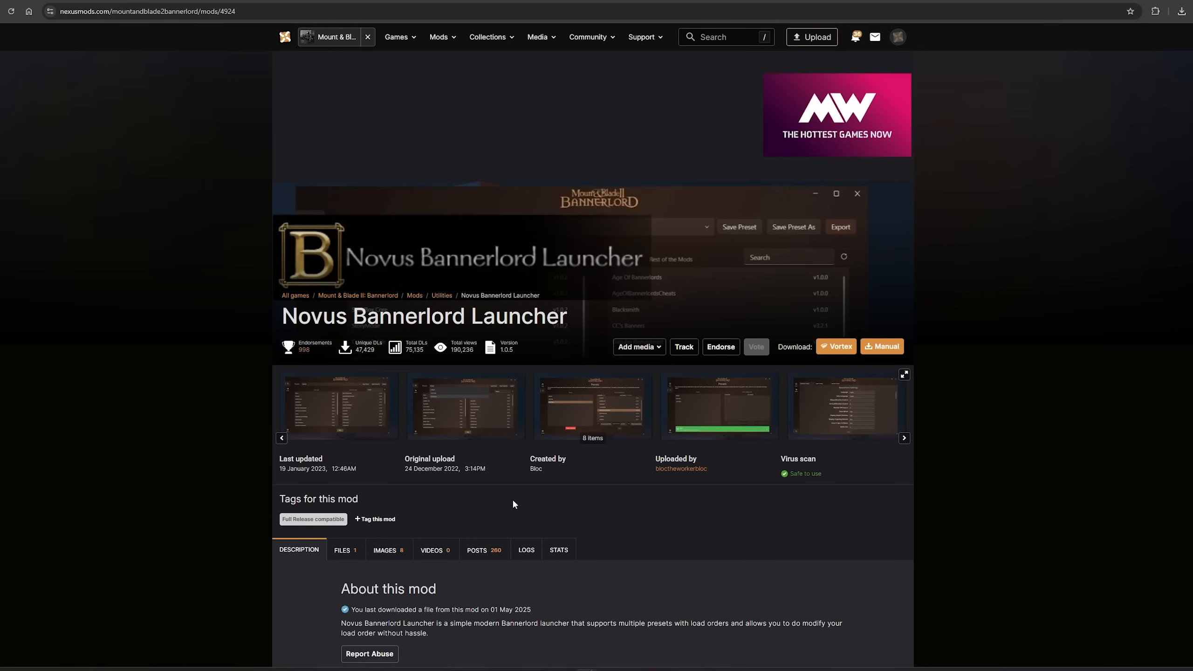
{"action": "scroll", "coordinate": [514, 497], "scroll_direction": "down", "scroll_amount": 1}
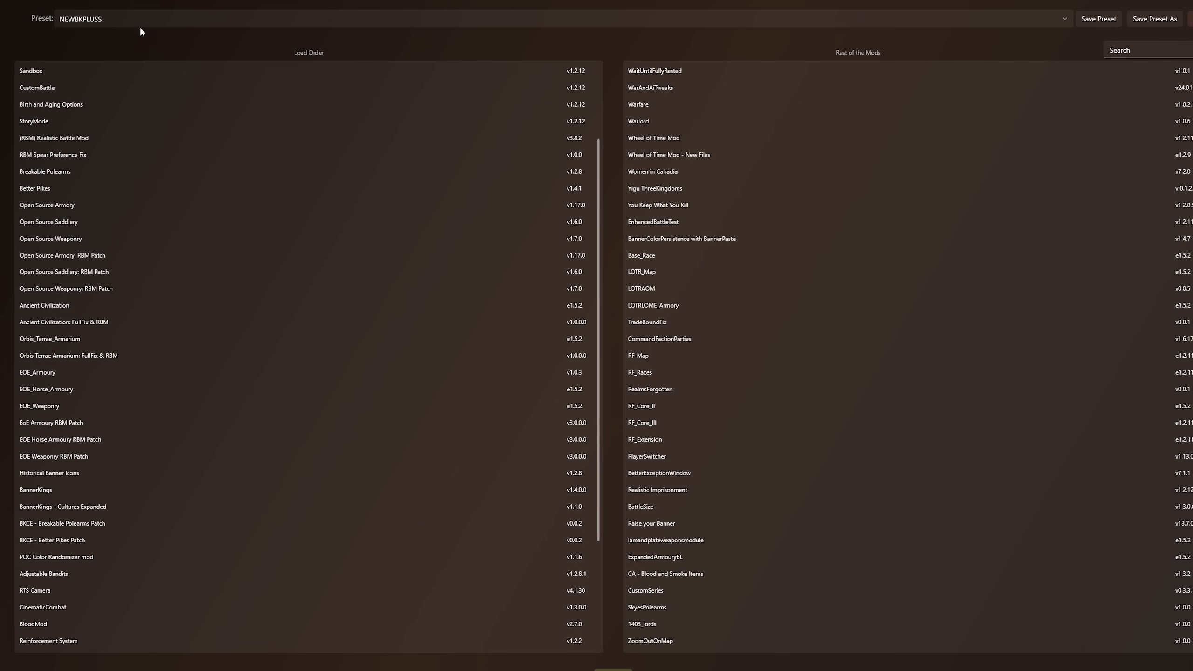
Switch to Novus Launcher, load the 1403 preset and move LOTRLOME_Armory below RF_Core_III in the rest of the mods
{"action": "left_click", "coordinate": [131, 19]}
{"action": "left_click", "coordinate": [83, 43]}
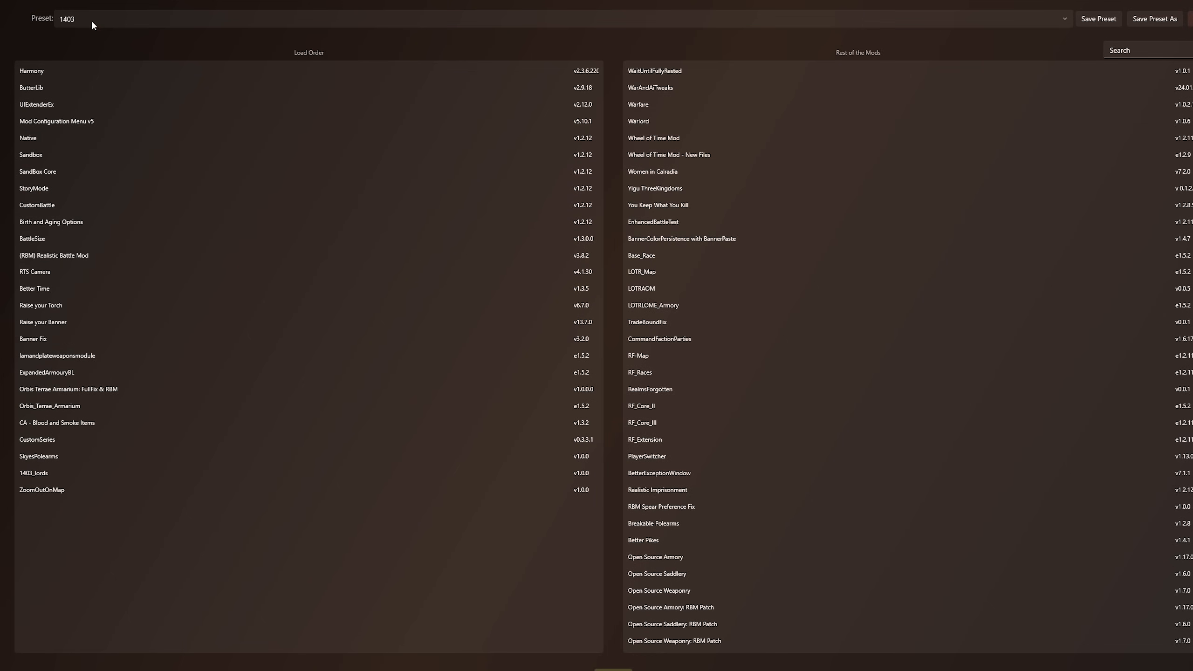
{"action": "left_click_drag", "start_coordinate": [653, 305], "coordinate": [782, 289]}
{"action": "left_click_drag", "start_coordinate": [700, 293], "coordinate": [869, 415]}
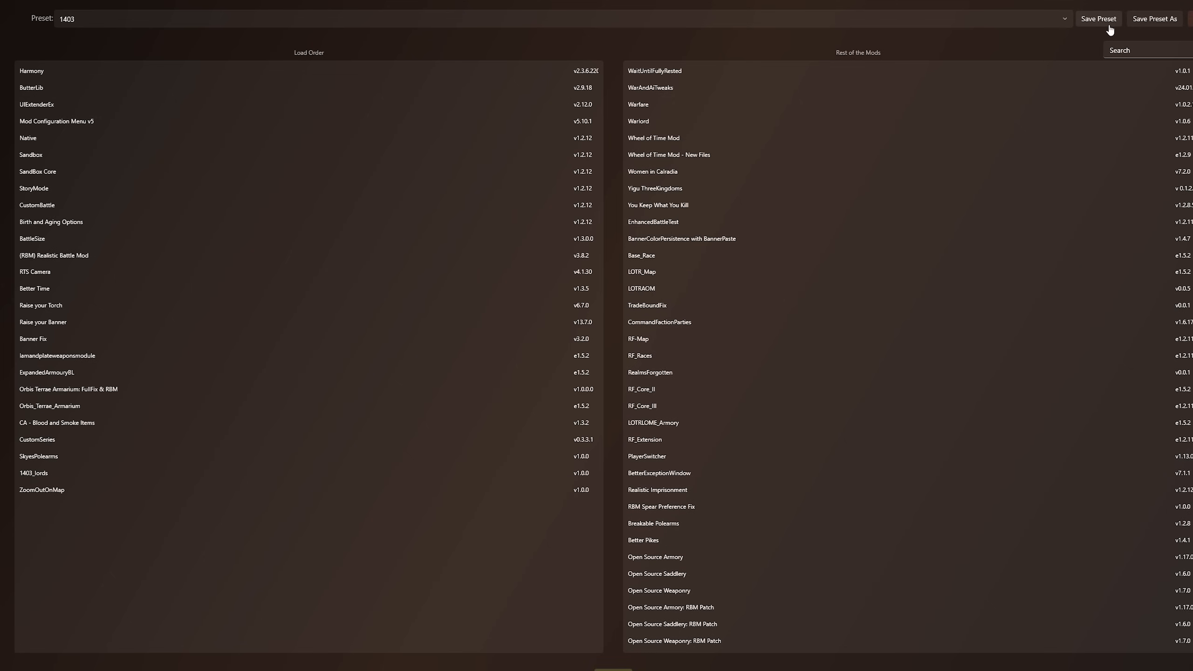
Load the NEWBKPLUSS preset, look through its load order and switch to another preset
{"action": "left_click", "coordinate": [304, 21]}
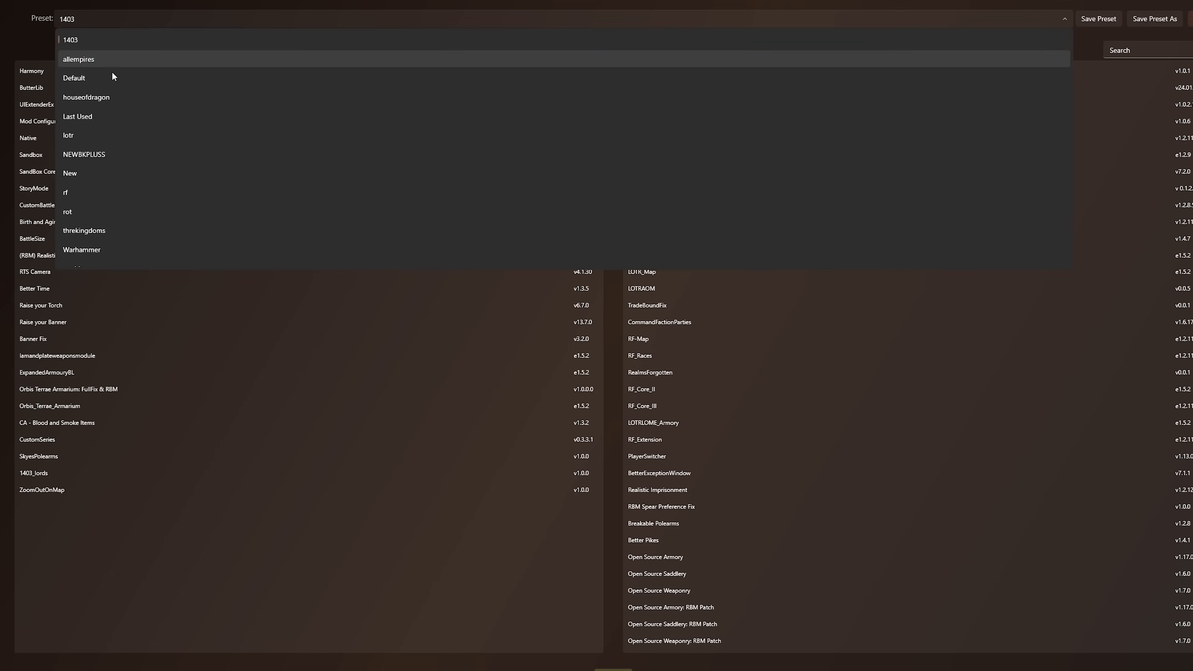
{"action": "left_click", "coordinate": [85, 156]}
{"action": "scroll", "coordinate": [134, 276], "scroll_direction": "down", "scroll_amount": 5}
{"action": "scroll", "coordinate": [143, 315], "scroll_direction": "up", "scroll_amount": 5}
{"action": "left_click", "coordinate": [88, 22]}
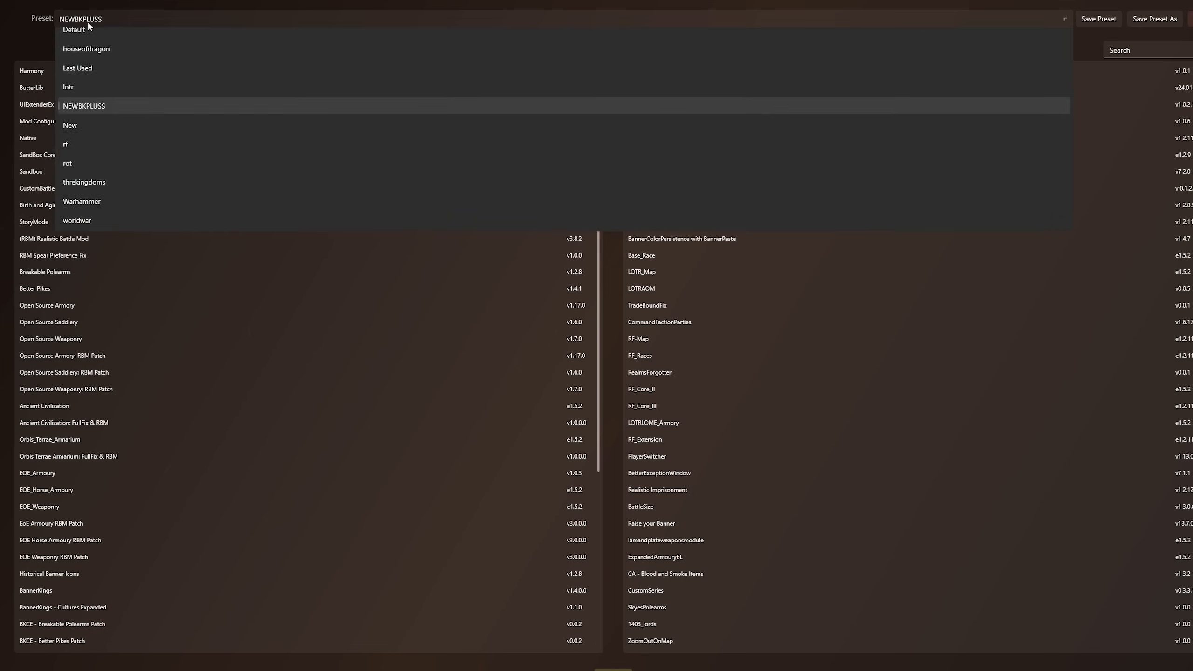
{"action": "scroll", "coordinate": [88, 59], "scroll_direction": "up", "scroll_amount": 2}
{"action": "left_click", "coordinate": [88, 58]}
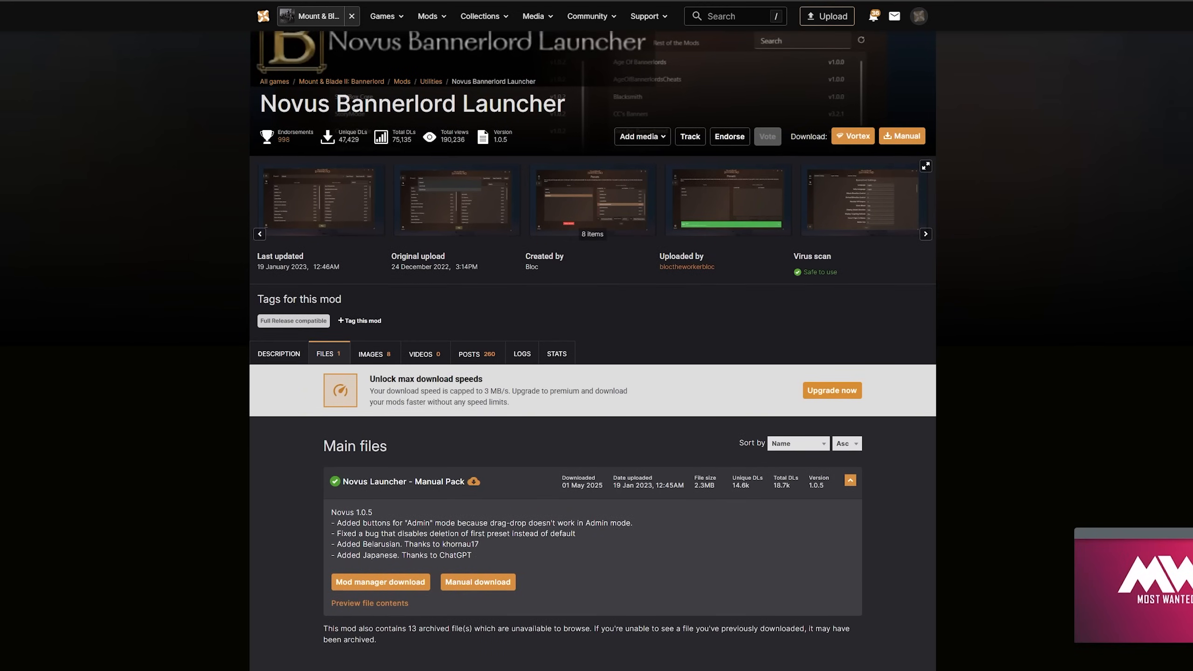
Extract the NovusLauncher folder from the downloaded archive to the Desktop and open the Desktop folder
{"action": "double_click", "coordinate": [427, 142]}
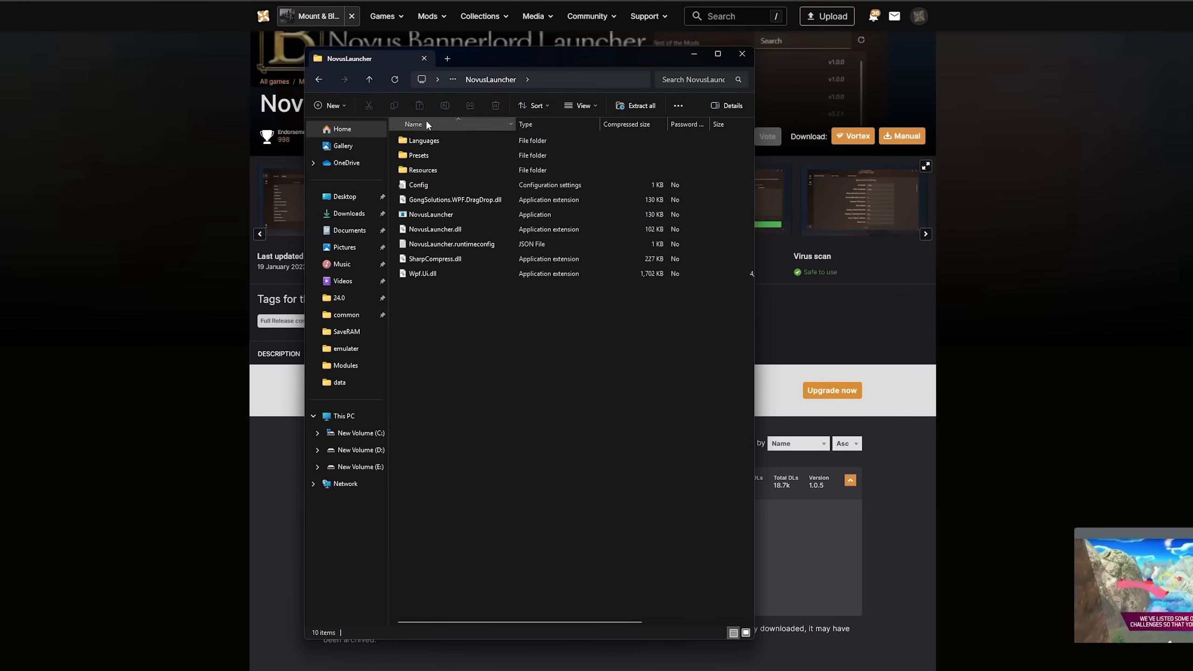
{"action": "left_click", "coordinate": [318, 79]}
{"action": "left_click_drag", "start_coordinate": [458, 144], "coordinate": [350, 196]}
{"action": "left_click", "coordinate": [345, 197]}
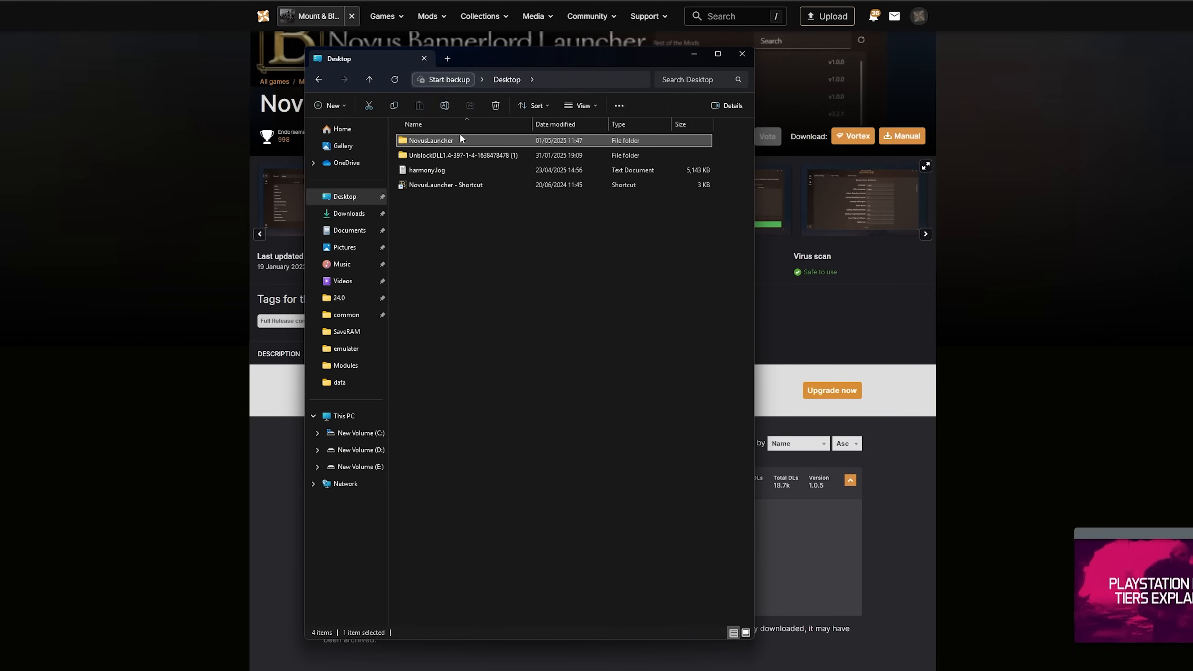
Launch the NovusLauncher application from the extracted folder and allow it to run despite the Windows SmartScreen block
{"action": "double_click", "coordinate": [460, 137]}
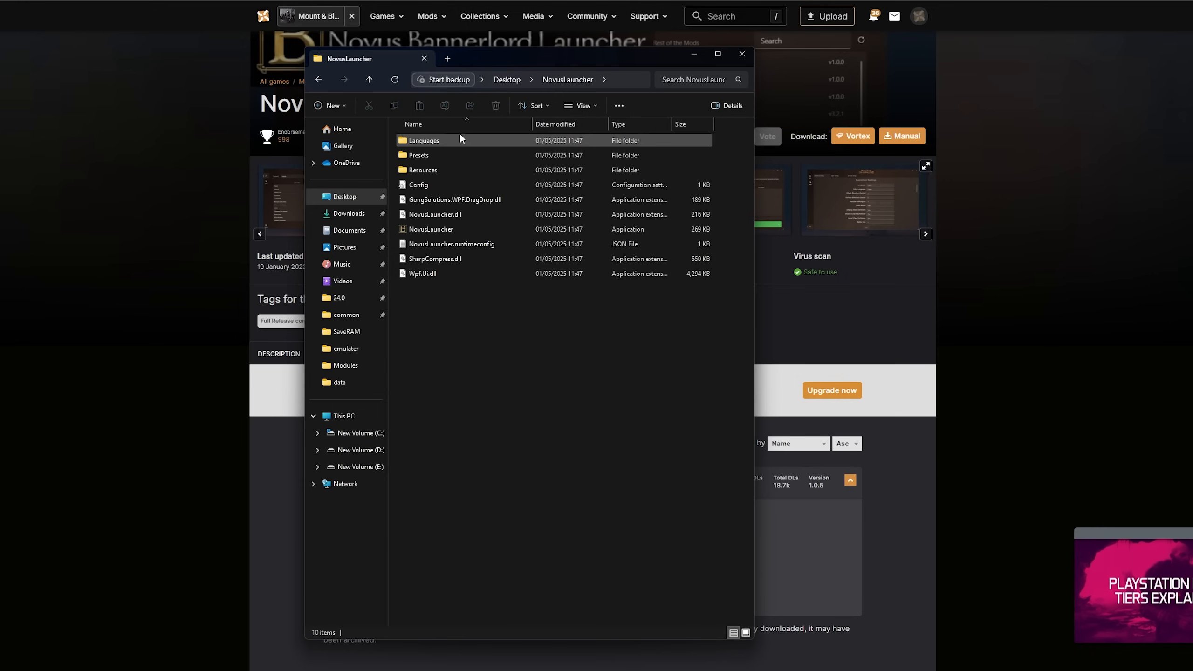
{"action": "double_click", "coordinate": [416, 229]}
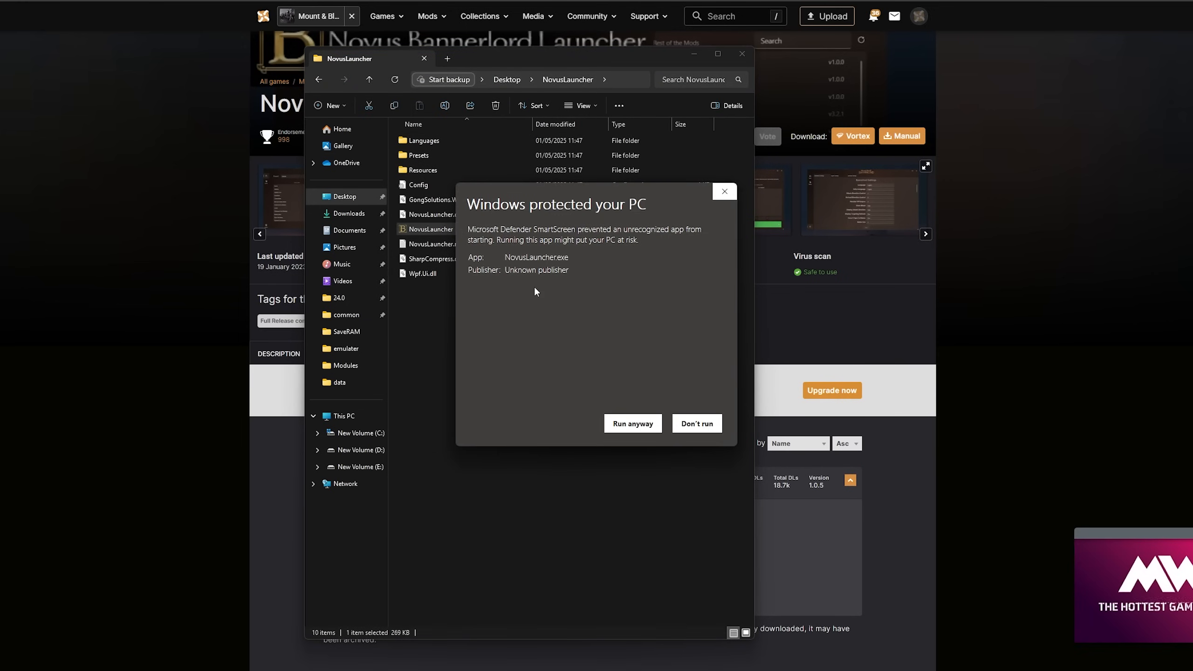
{"action": "left_click", "coordinate": [620, 425]}
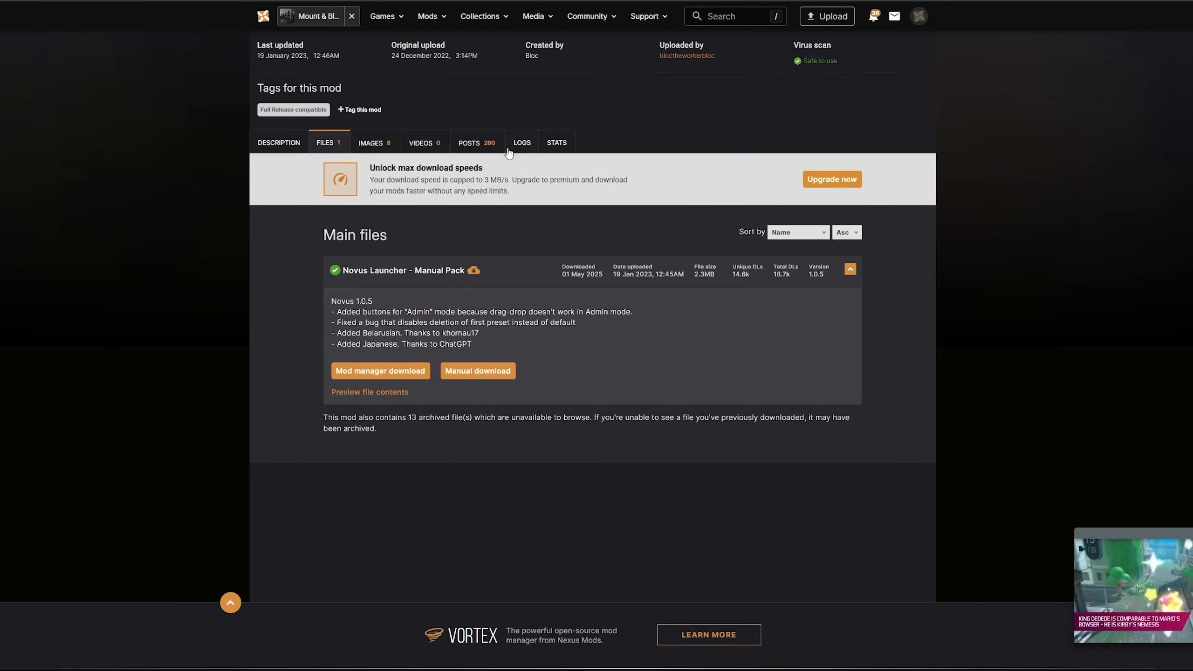
Open the posts of the Novus Bannerlord Launcher mod and read the author's pinned comments on launch issues
{"action": "left_click", "coordinate": [463, 141]}
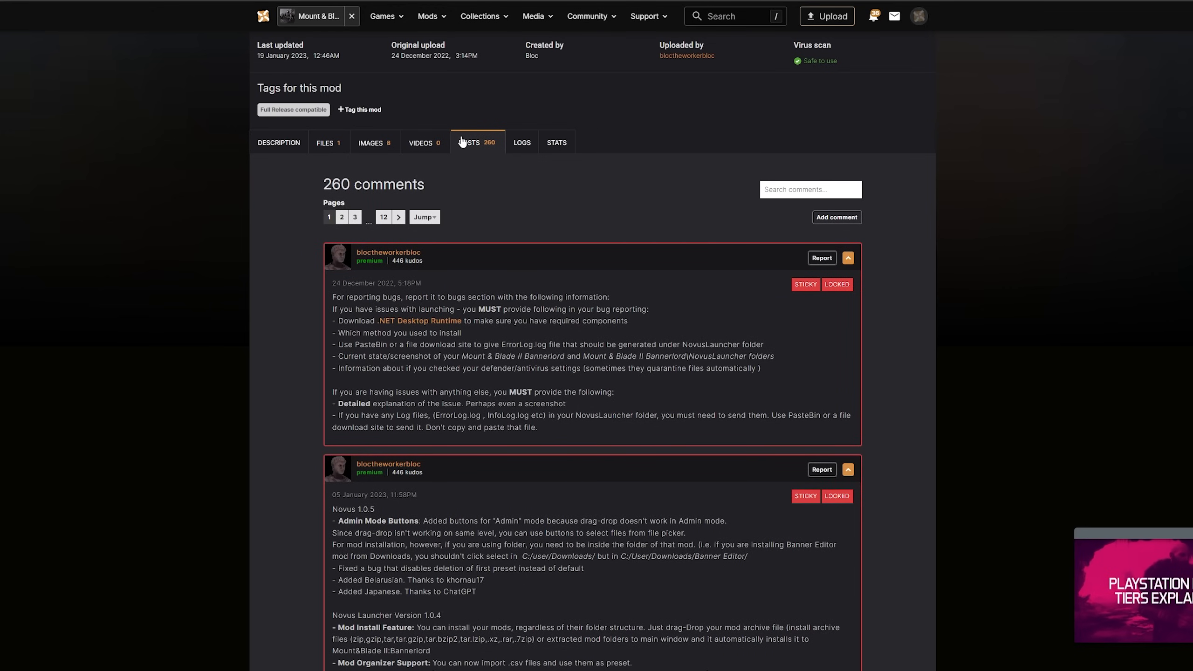
{"action": "scroll", "coordinate": [702, 385], "scroll_direction": "down", "scroll_amount": 15}
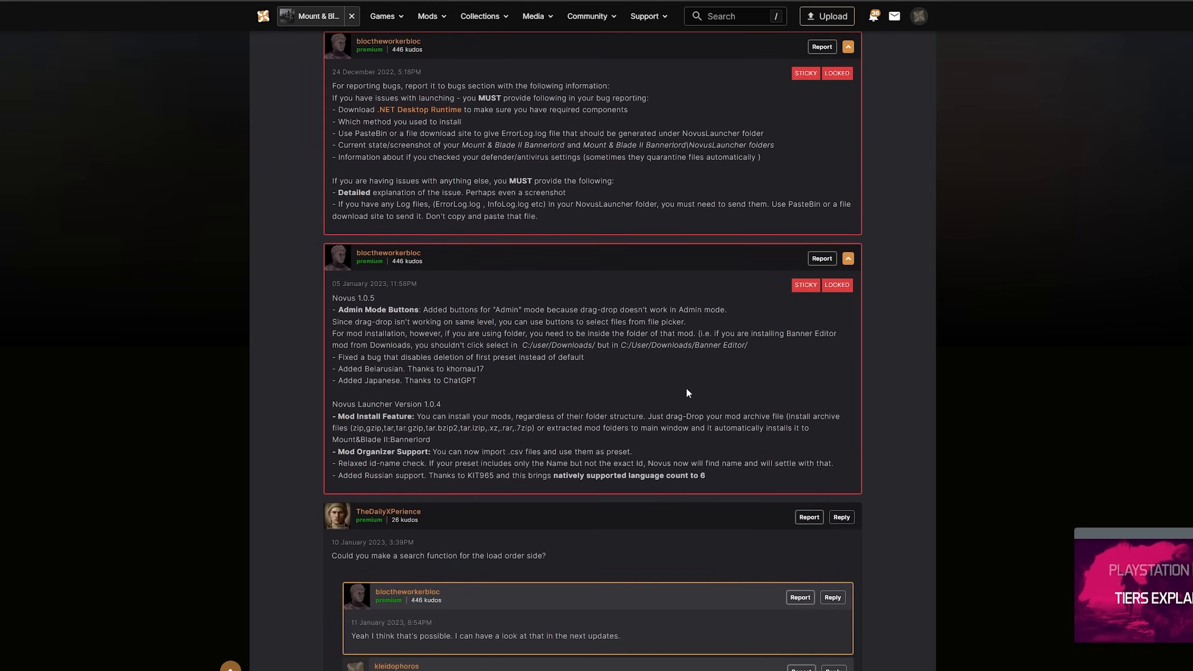
Read through the user comments and the author's replies on the Novus Bannerlord Launcher mod for launch and installation issues
{"action": "scroll", "coordinate": [570, 388], "scroll_direction": "down", "scroll_amount": 8}
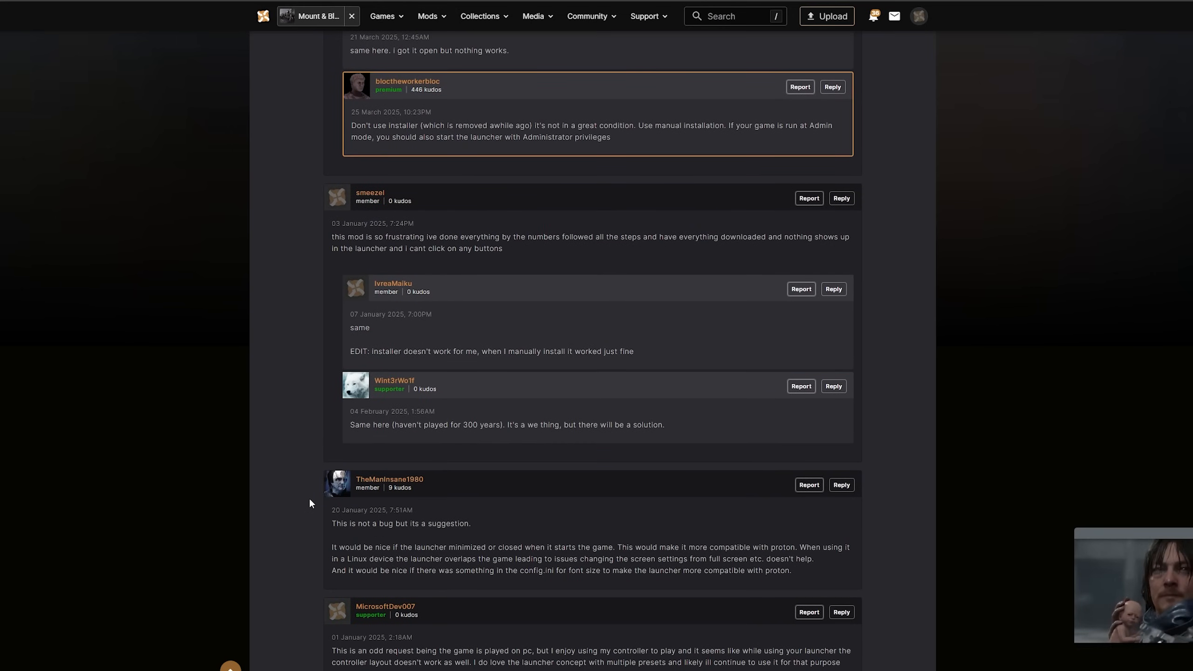
{"action": "scroll", "coordinate": [289, 442], "scroll_direction": "down", "scroll_amount": 1}
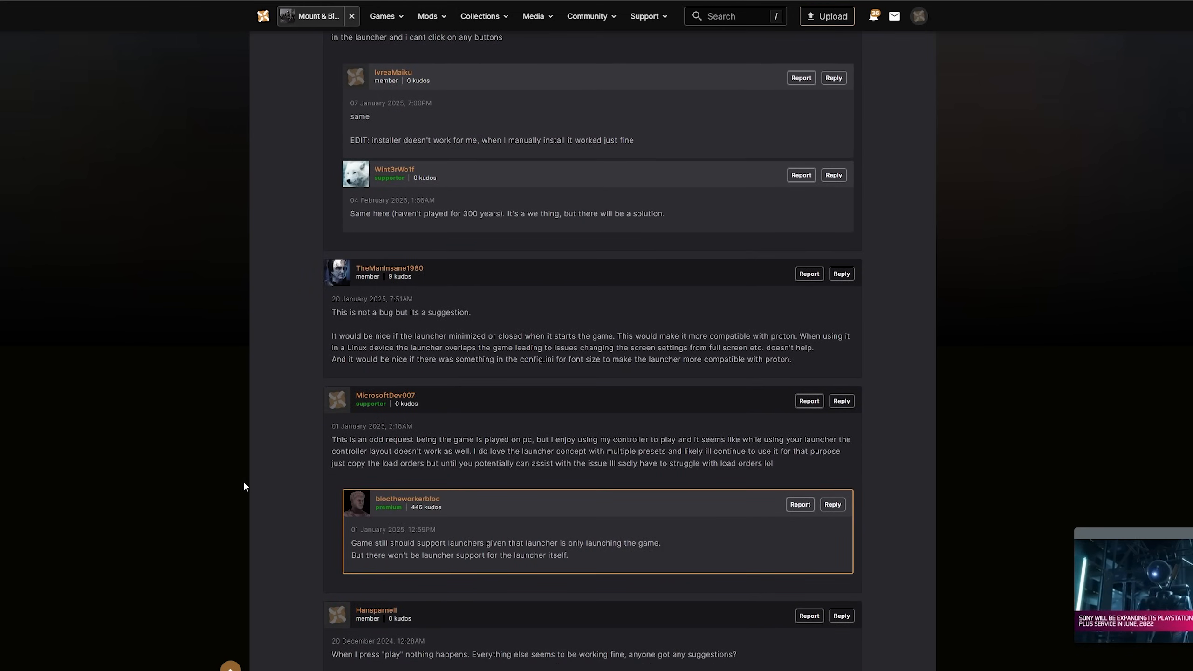
{"action": "scroll", "coordinate": [257, 489], "scroll_direction": "up", "scroll_amount": 15}
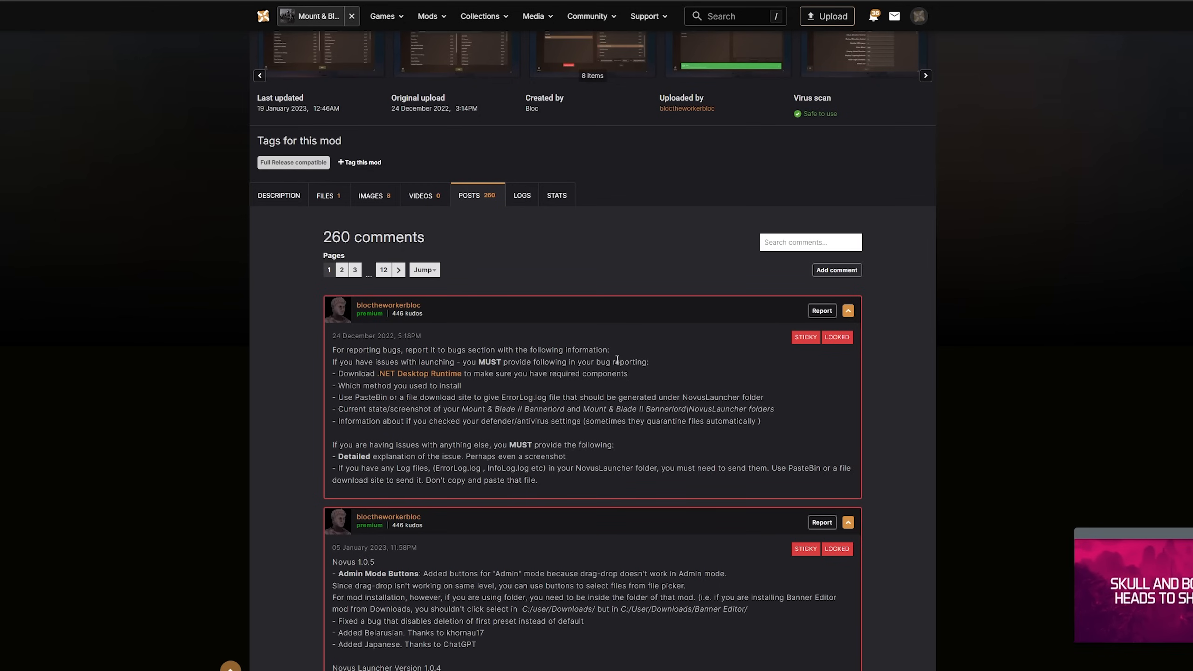
{"action": "scroll", "coordinate": [617, 385], "scroll_direction": "down", "scroll_amount": 5}
{"action": "scroll", "coordinate": [603, 452], "scroll_direction": "down", "scroll_amount": 3}
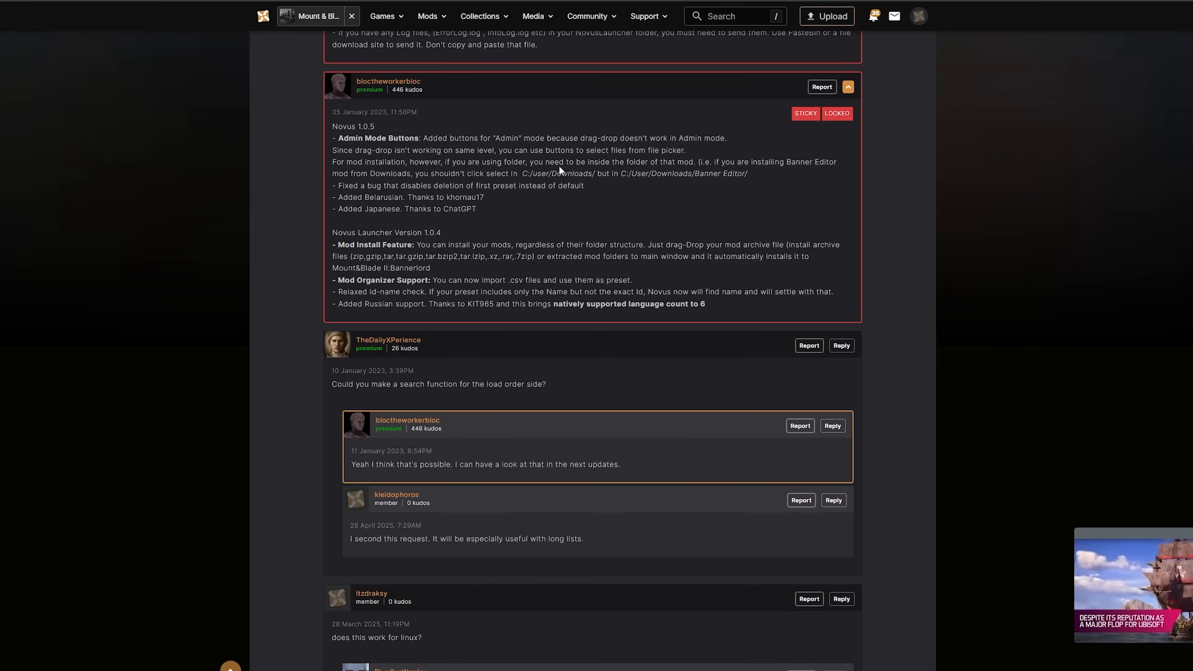
{"action": "scroll", "coordinate": [550, 412], "scroll_direction": "down", "scroll_amount": 14}
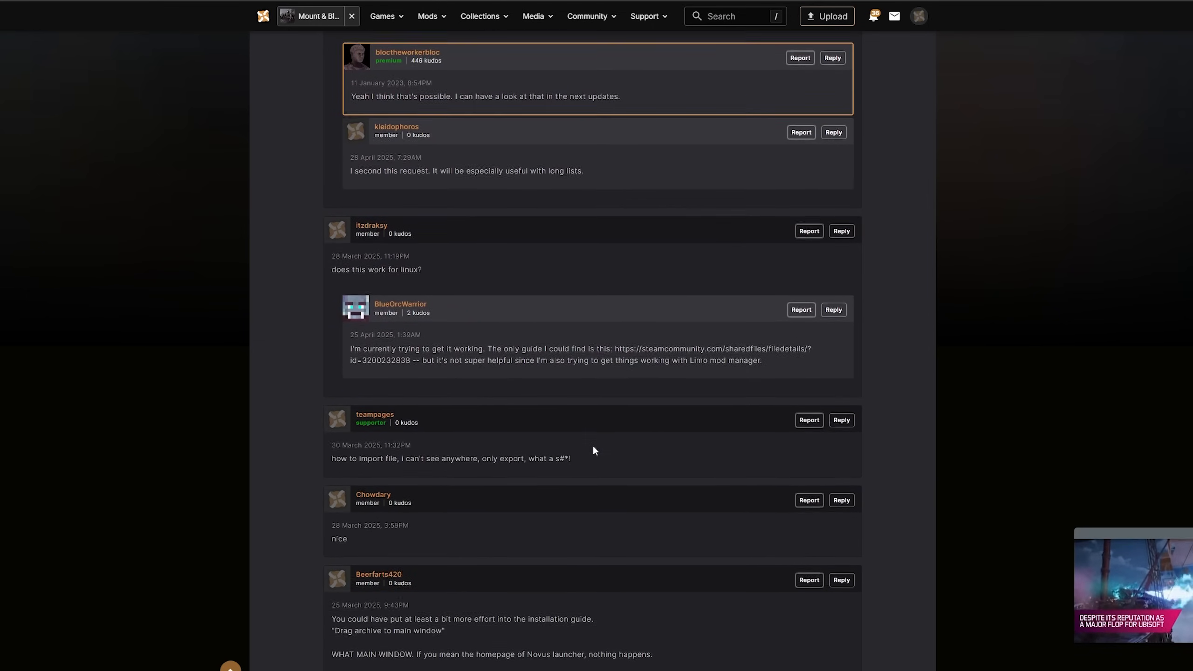
{"action": "scroll", "coordinate": [594, 460], "scroll_direction": "down", "scroll_amount": 11}
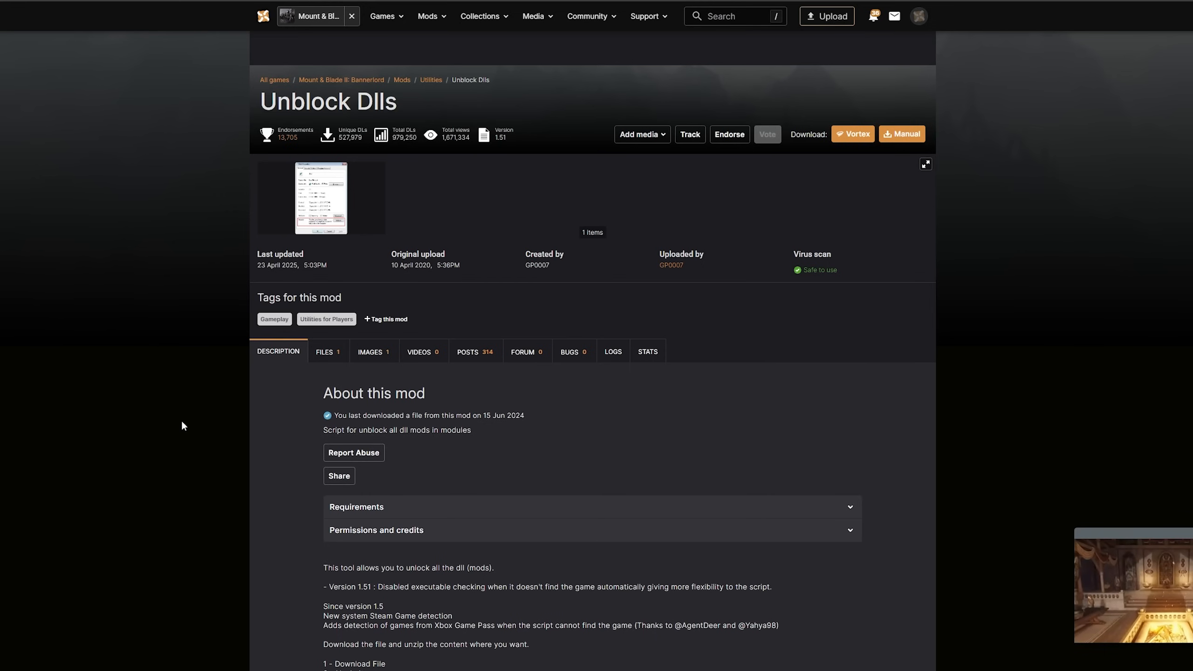
Download the UnblockDLL1.51 main file of the Unblock Dlls mod manually
{"action": "left_click", "coordinate": [327, 352]}
{"action": "scroll", "coordinate": [463, 516], "scroll_direction": "down", "scroll_amount": 2}
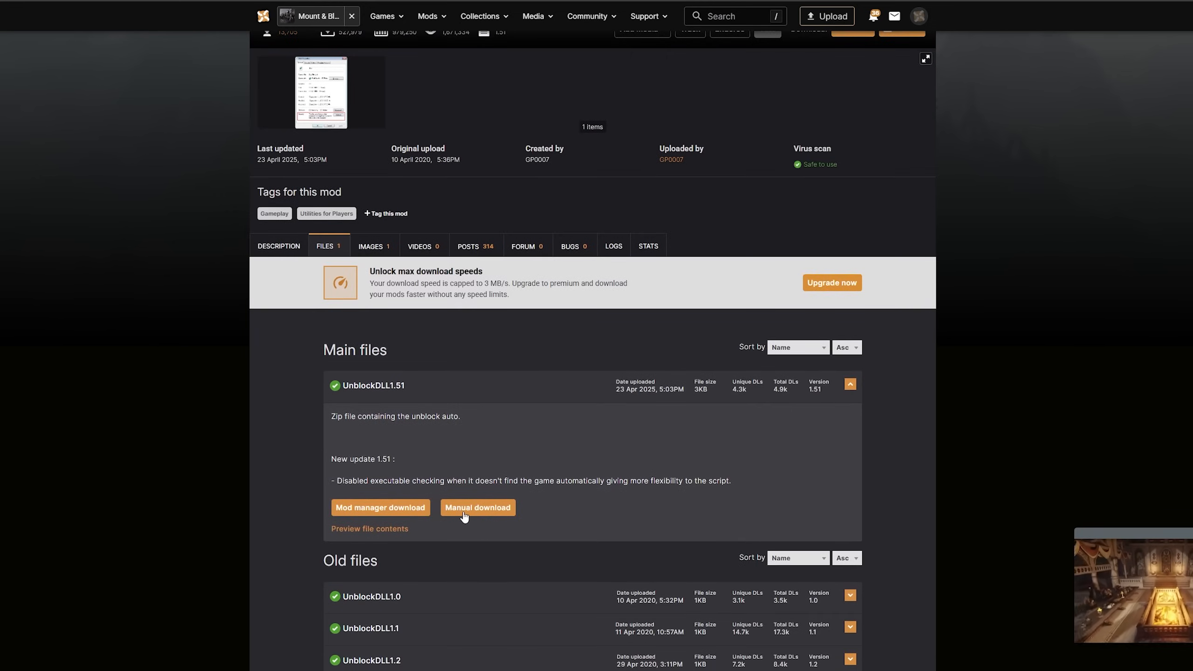
{"action": "left_click", "coordinate": [472, 518]}
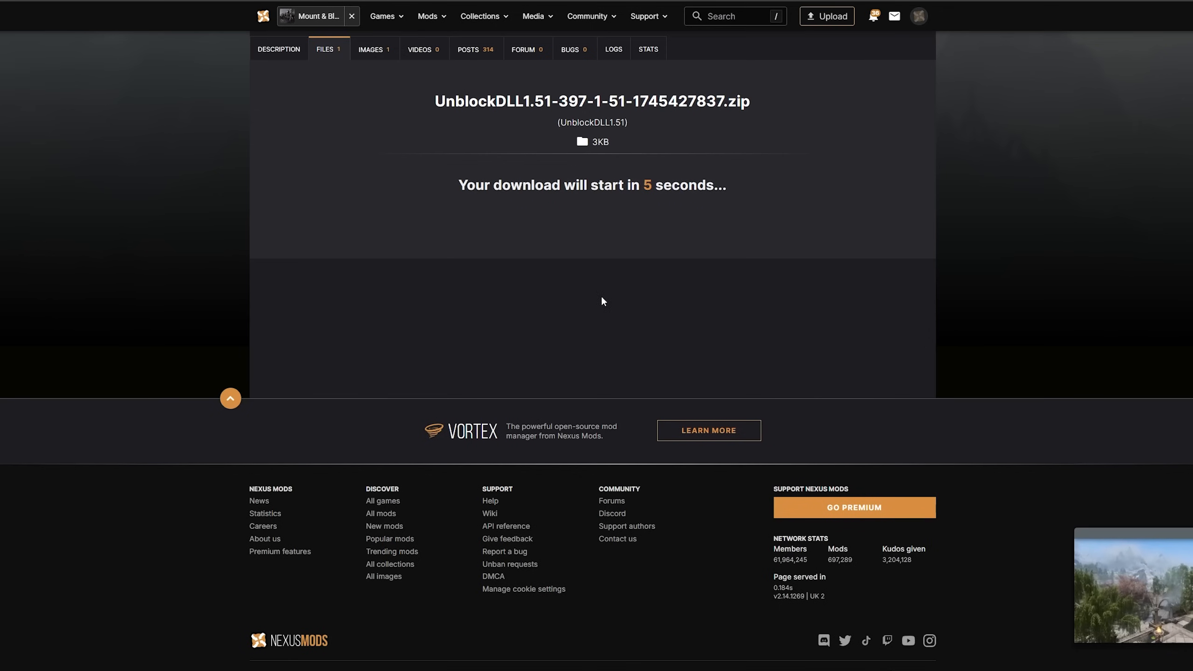
{"action": "scroll", "coordinate": [610, 301], "scroll_direction": "up", "scroll_amount": 4}
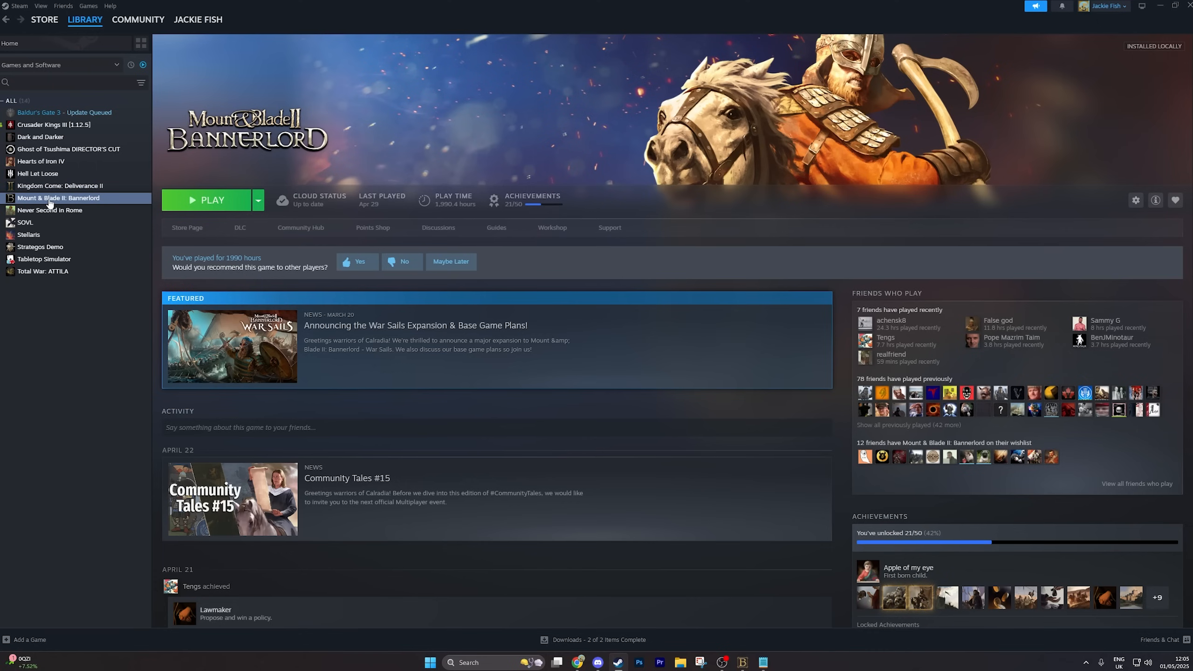
Open Bannerlord's Steam Workshop, list the most subscribed items and check the Harmony, UIExtenderEx, ButterLib and Mod Configuration Menu v5 subscriptions
{"action": "left_click", "coordinate": [553, 228]}
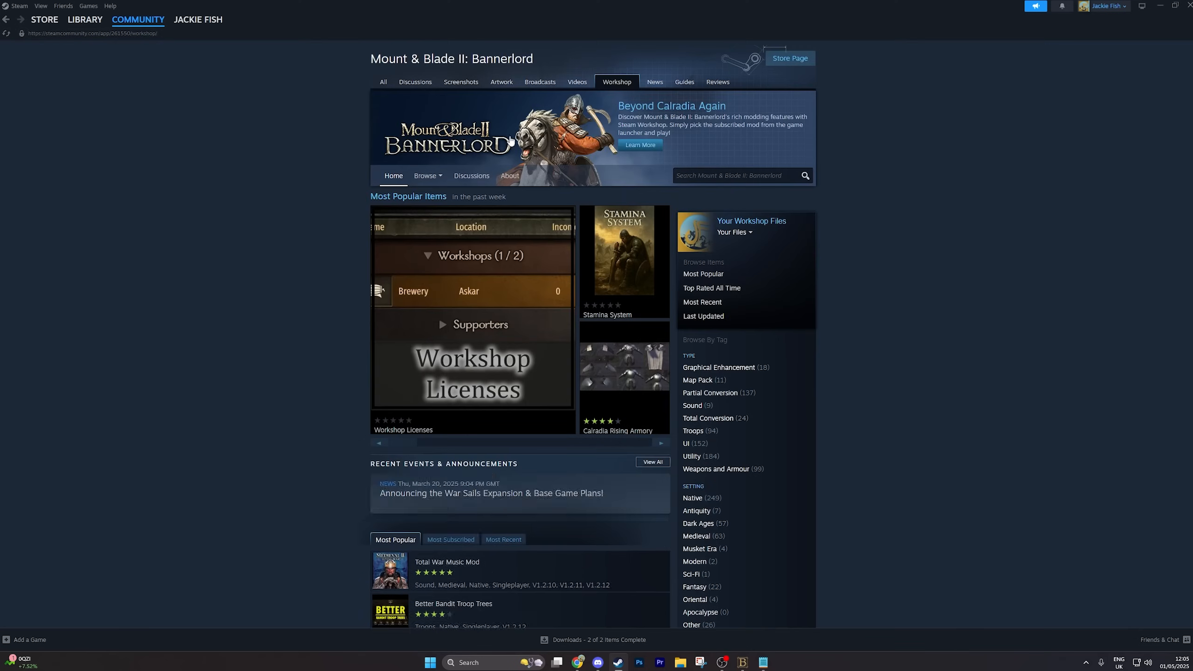
{"action": "scroll", "coordinate": [505, 394], "scroll_direction": "down", "scroll_amount": 2}
{"action": "left_click", "coordinate": [449, 474]}
{"action": "scroll", "coordinate": [463, 478], "scroll_direction": "down", "scroll_amount": 5}
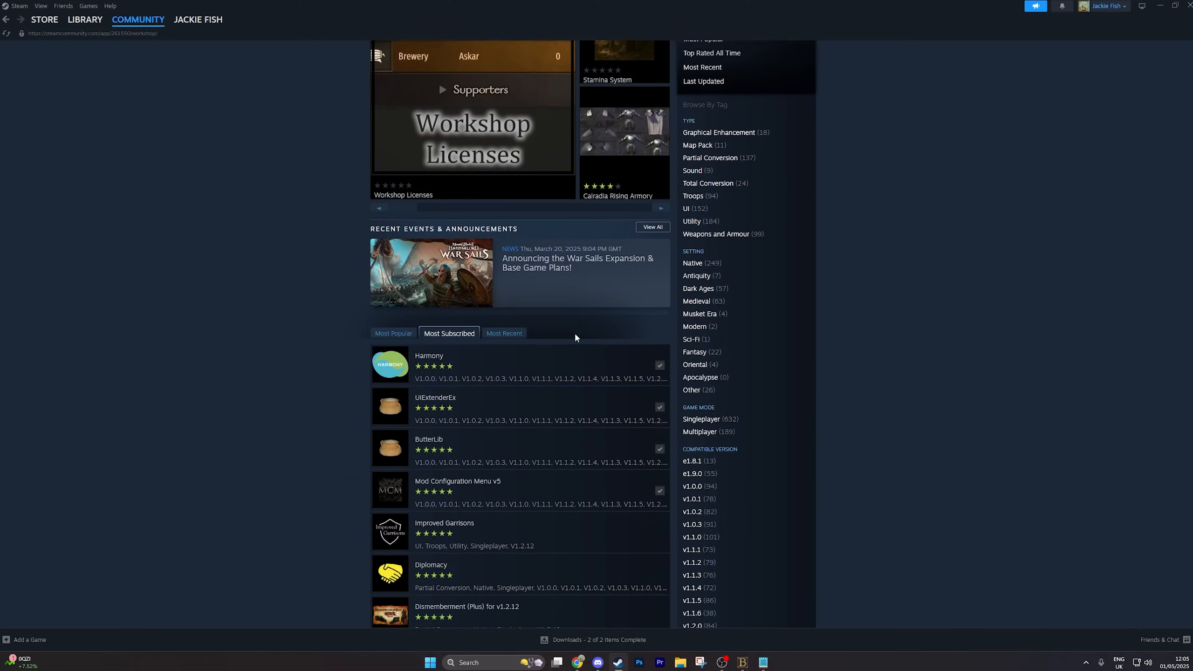
{"action": "mouse_move", "coordinate": [449, 275]}
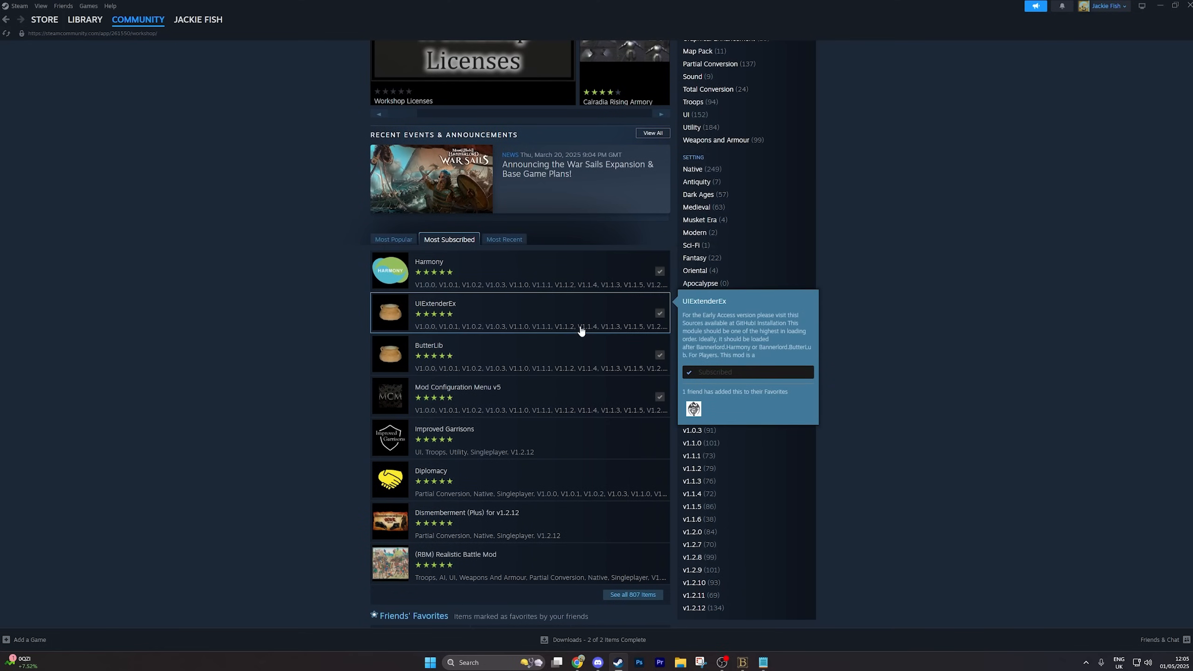
{"action": "mouse_move", "coordinate": [559, 354]}
{"action": "mouse_move", "coordinate": [535, 407]}
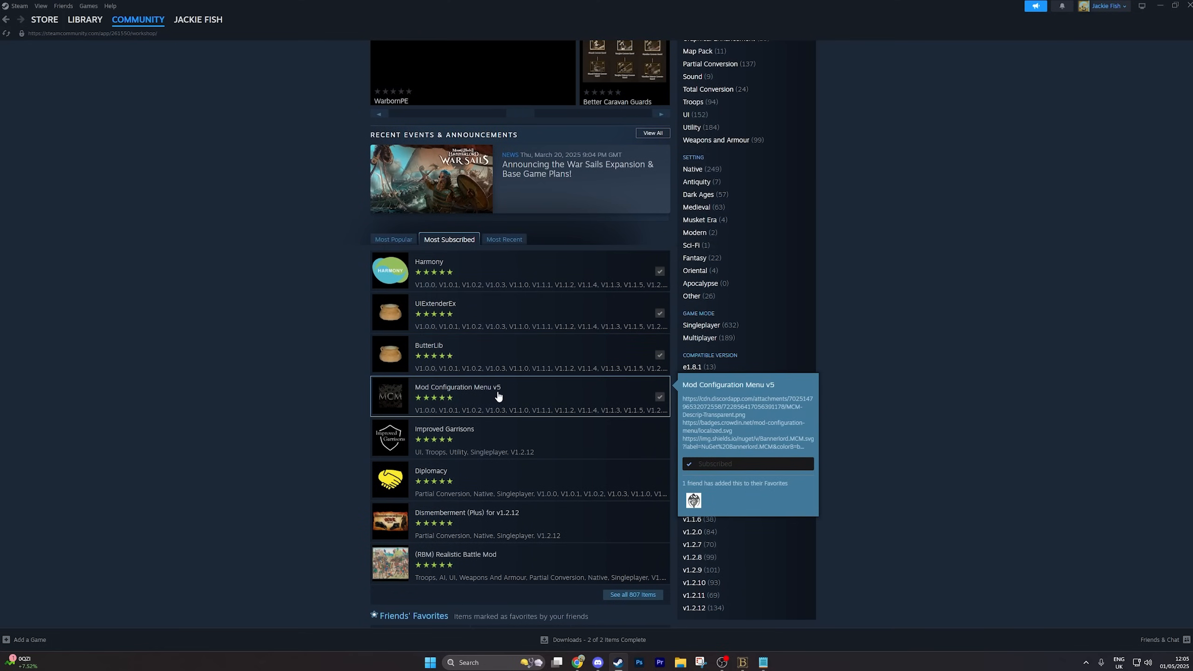
{"action": "mouse_move", "coordinate": [519, 278]}
{"action": "mouse_move", "coordinate": [525, 378]}
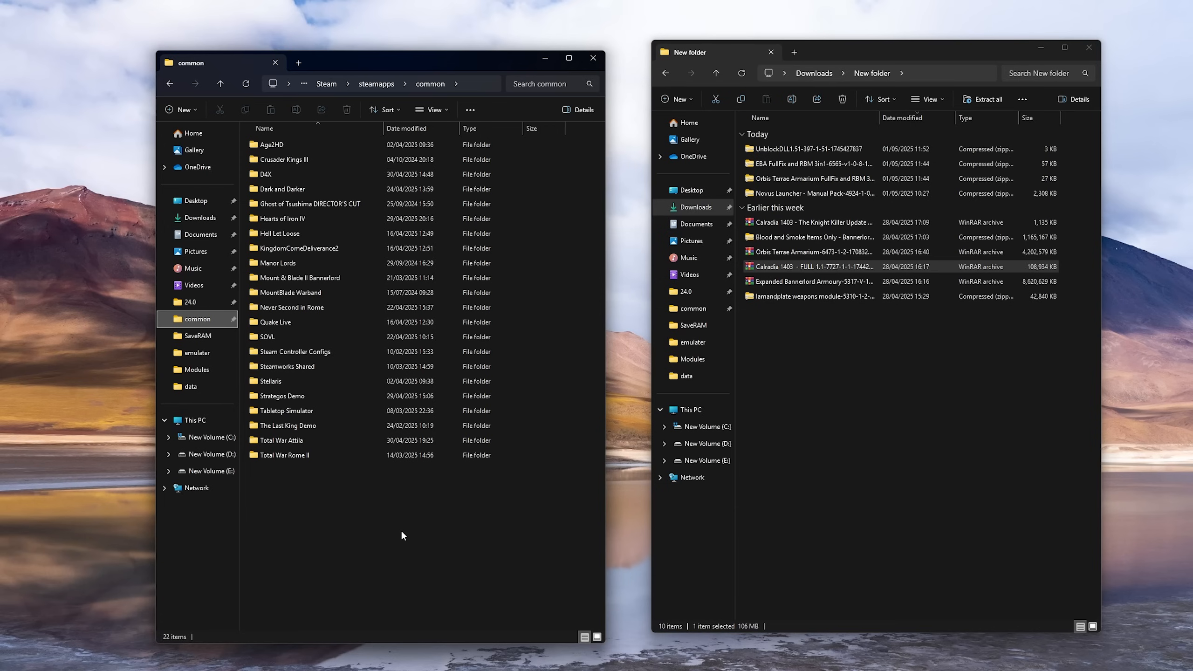
Resize the Steam common folder window so its upper edge lines up with the window of downloaded mod archives
{"action": "left_click_drag", "start_coordinate": [840, 417], "coordinate": [804, 342]}
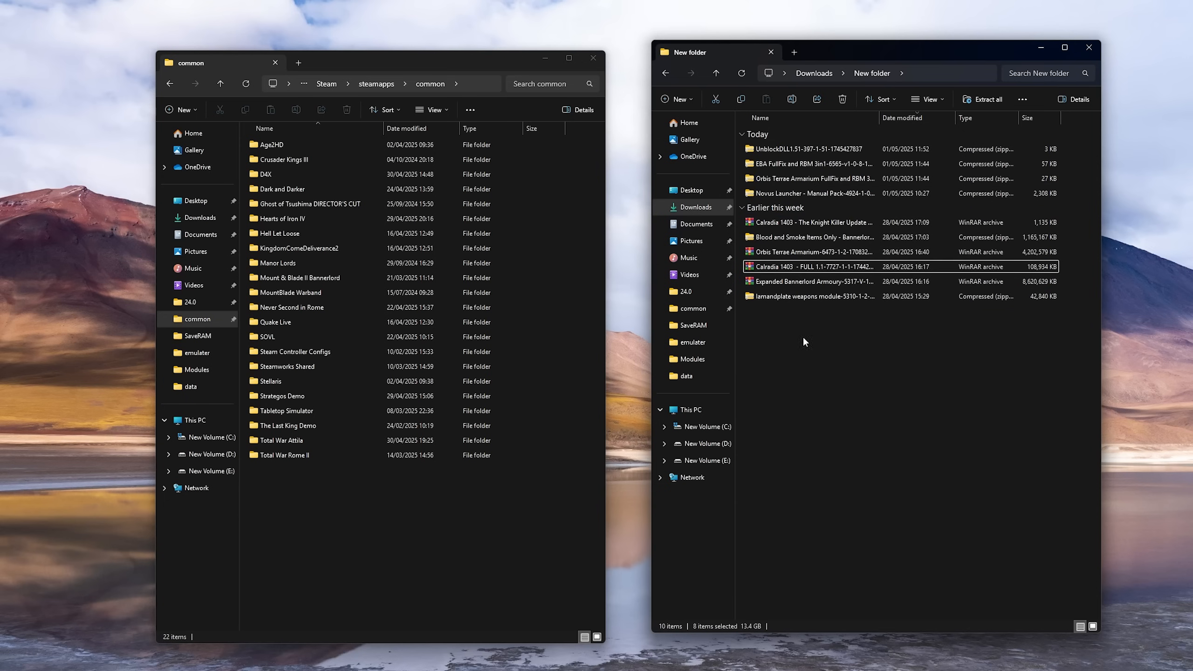
{"action": "left_click", "coordinate": [430, 51]}
{"action": "left_click_drag", "start_coordinate": [430, 52], "coordinate": [429, 42]}
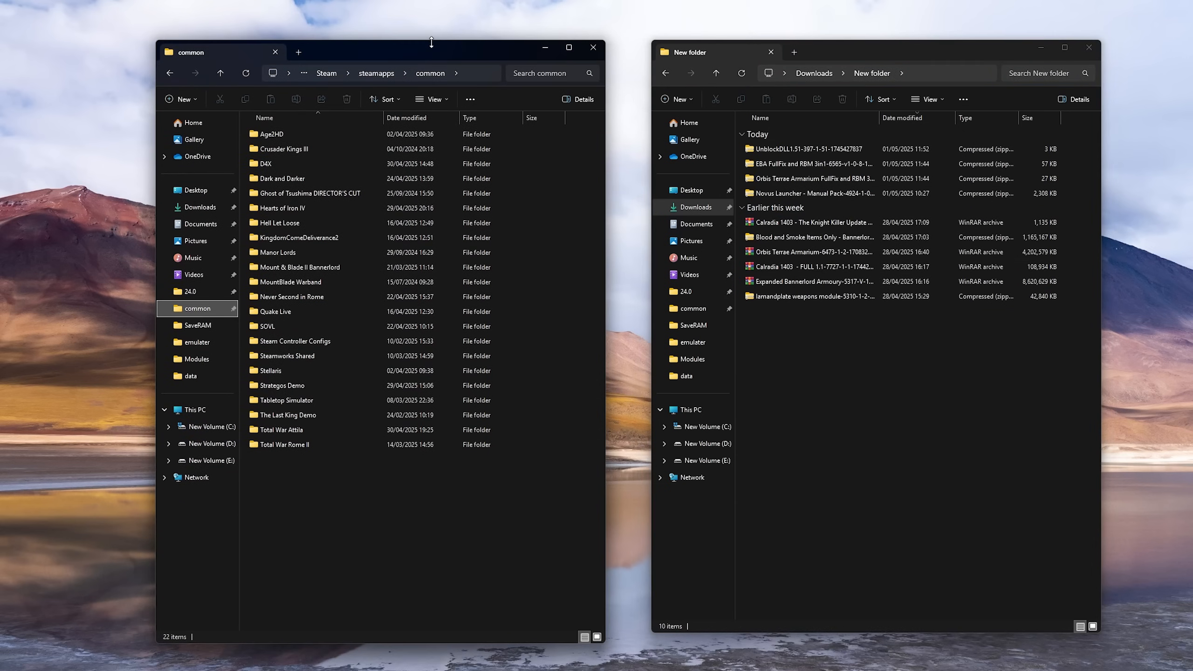
{"action": "left_click_drag", "start_coordinate": [855, 403], "coordinate": [906, 379]}
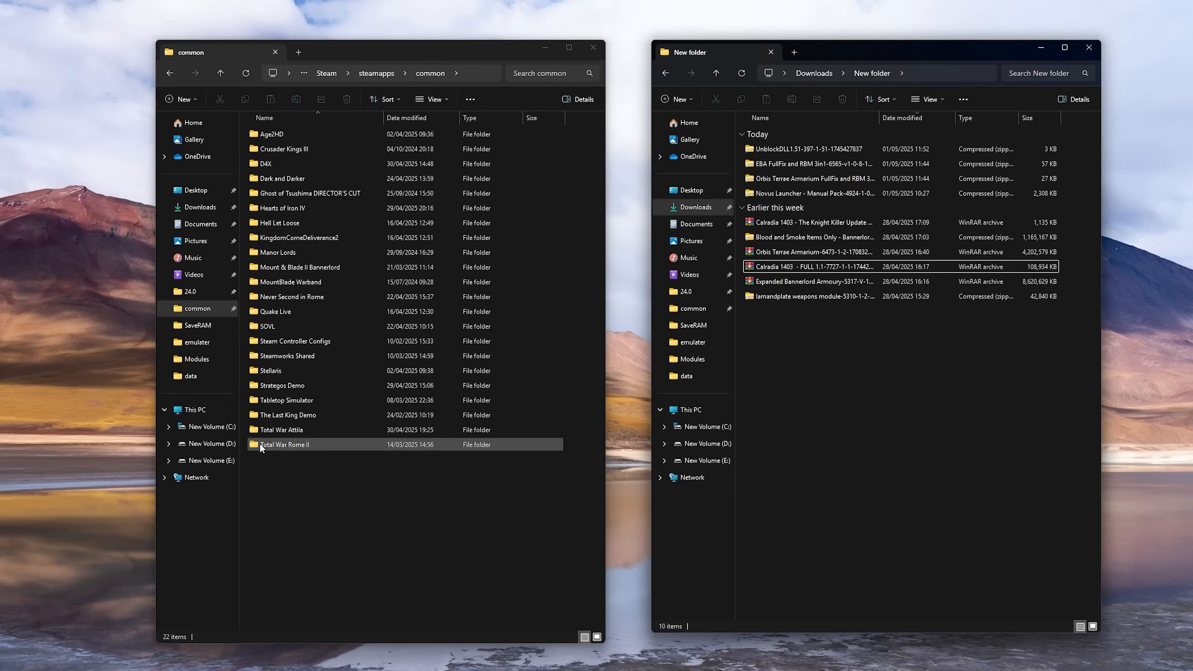
On the C: drive, open Program Files (x86), Steam, steamapps, common, Mount & Blade II Bannerlord and its Modules folder
{"action": "left_click", "coordinate": [213, 433]}
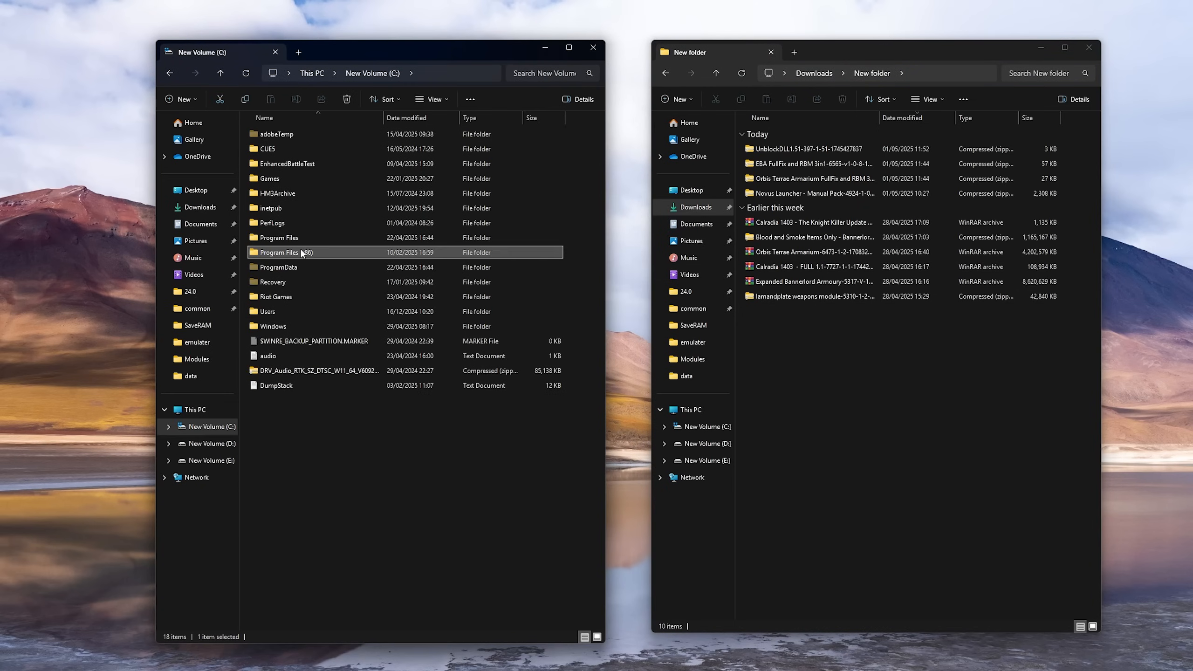
{"action": "double_click", "coordinate": [300, 250]}
{"action": "key", "text": "s"}
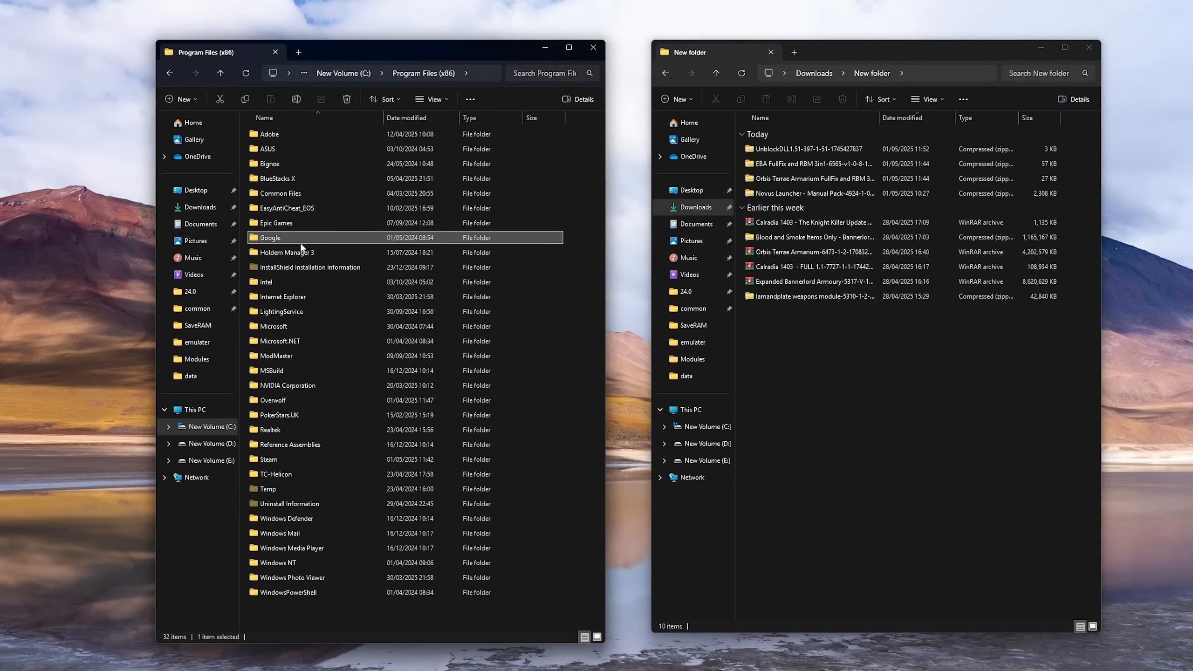
{"action": "double_click", "coordinate": [289, 458]}
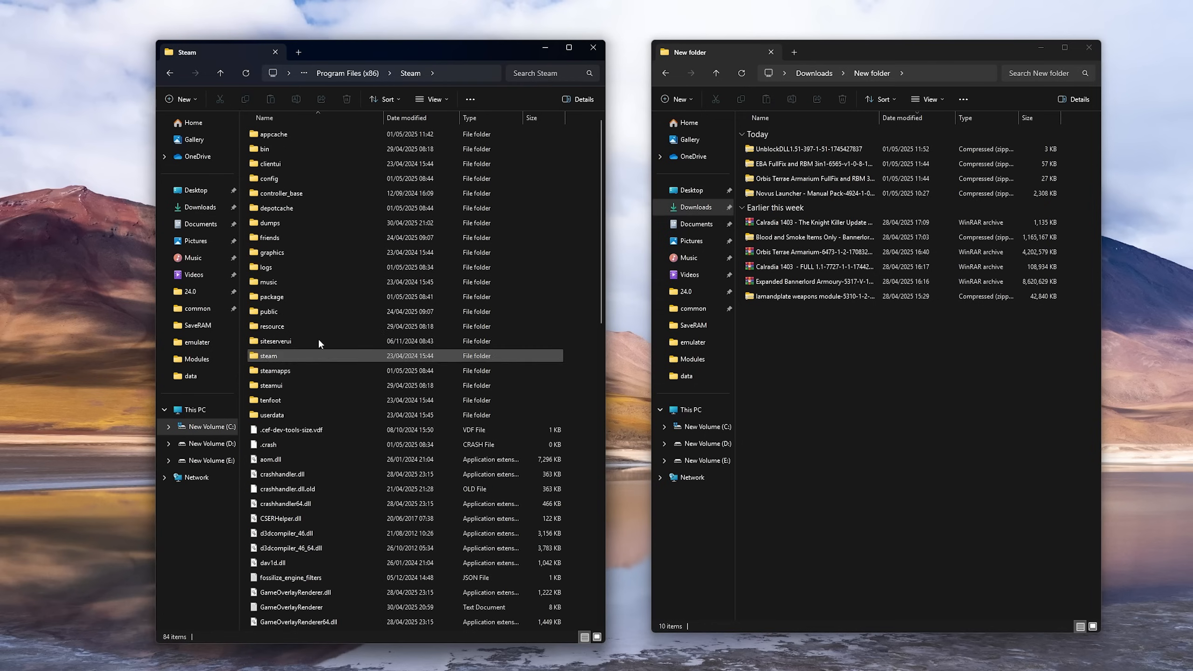
{"action": "double_click", "coordinate": [287, 372]}
{"action": "double_click", "coordinate": [275, 134]}
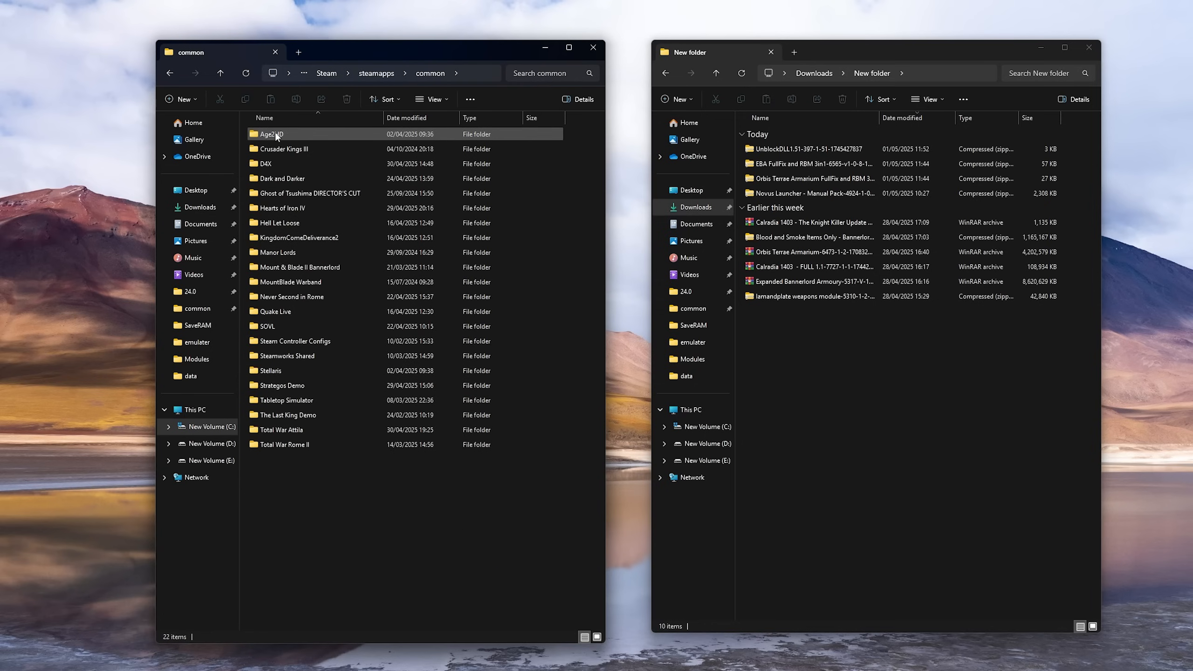
{"action": "double_click", "coordinate": [334, 267]}
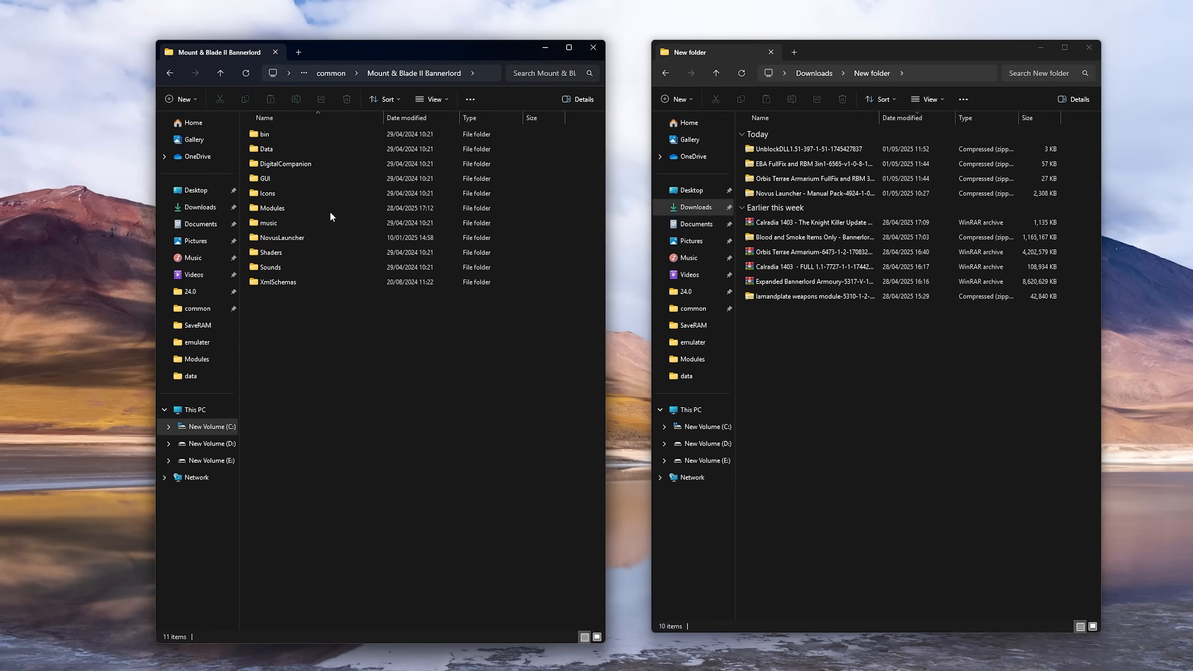
{"action": "double_click", "coordinate": [272, 213]}
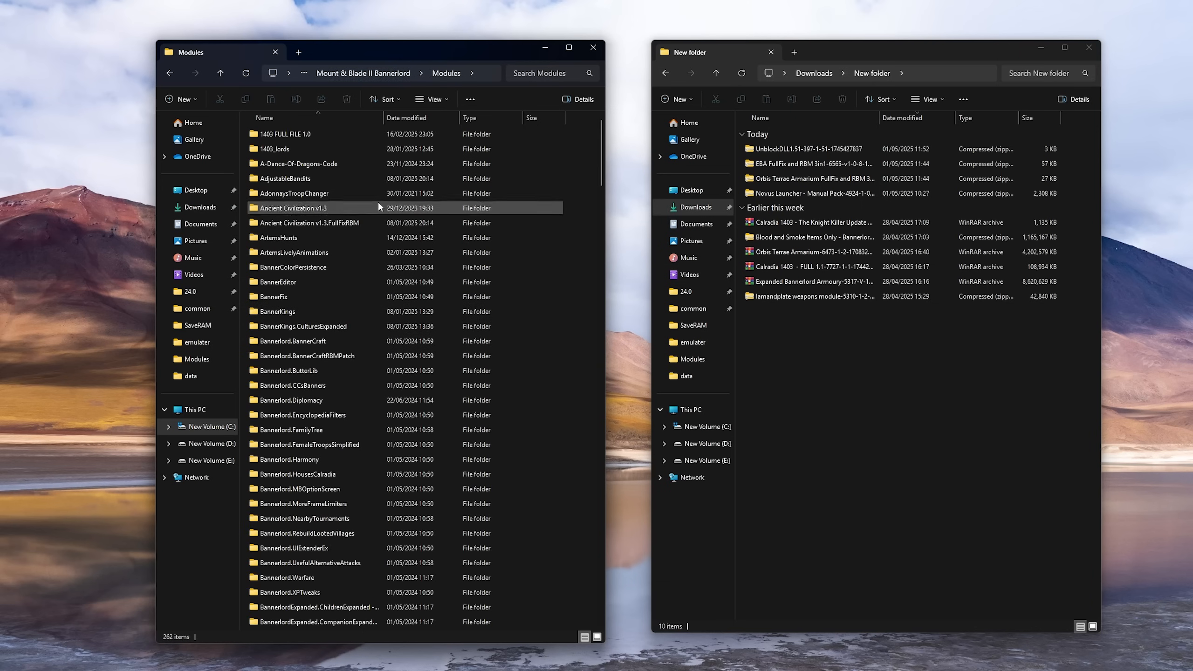
{"action": "left_click_drag", "start_coordinate": [598, 137], "coordinate": [559, 74]}
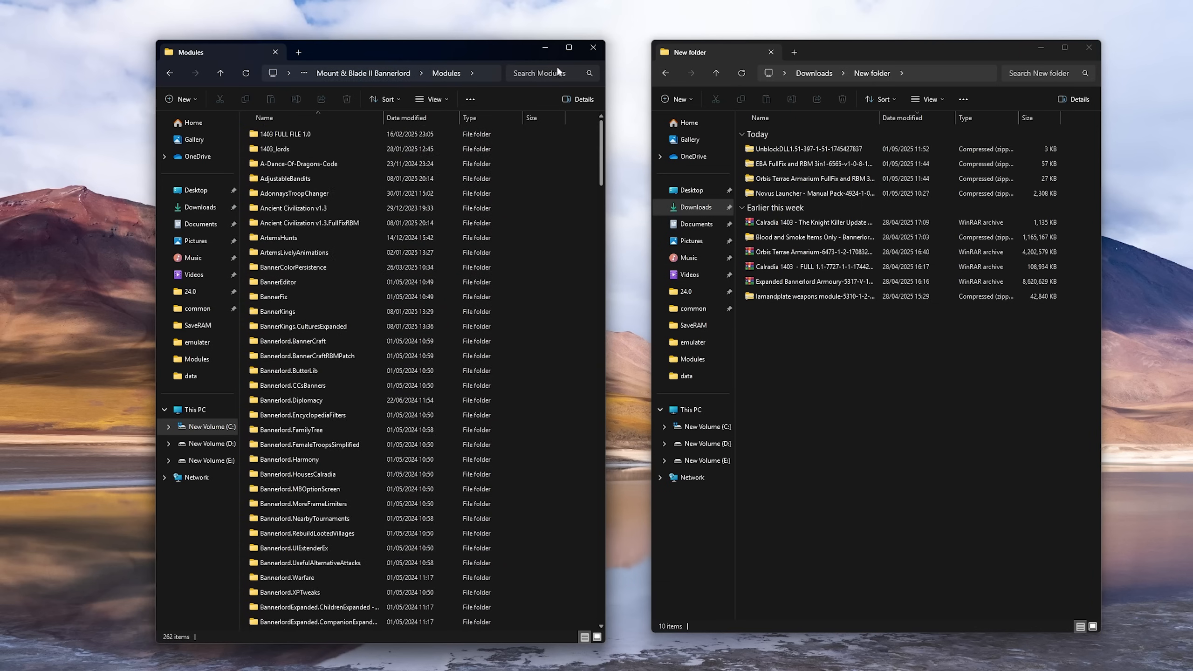
Open the Calradia 1403 - FULL 1.1 archive, dismiss the WinRAR licence notice and enter the Modules folder inside 1403 FULL FILE 1.0
{"action": "left_click", "coordinate": [892, 341]}
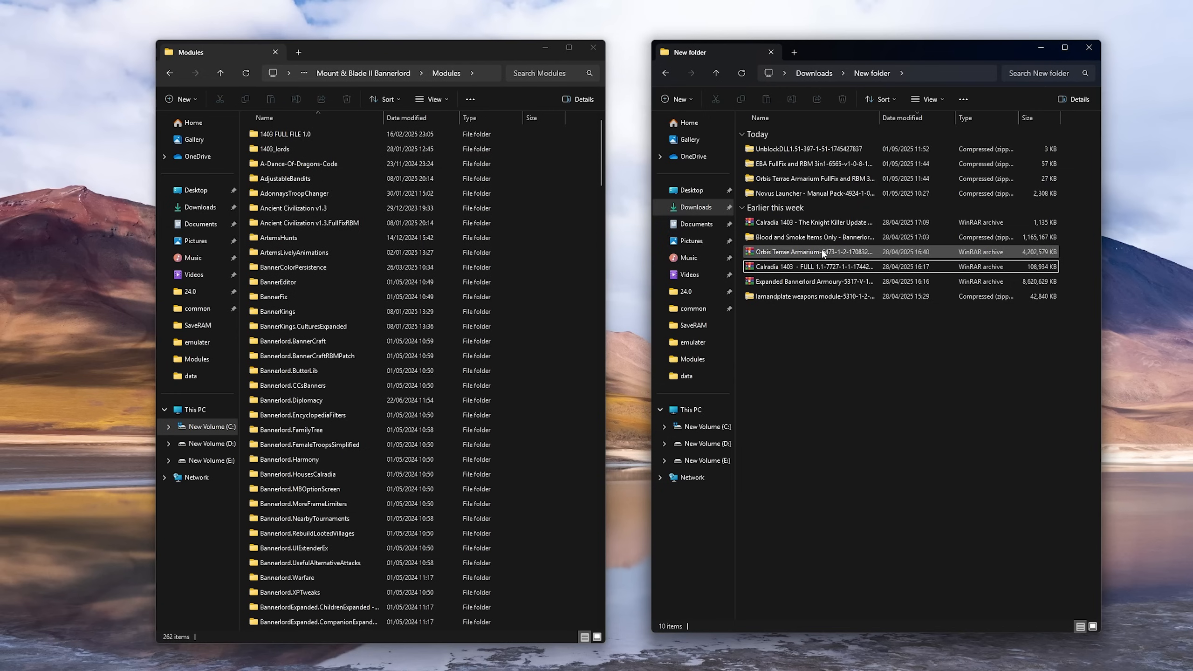
{"action": "double_click", "coordinate": [790, 267]}
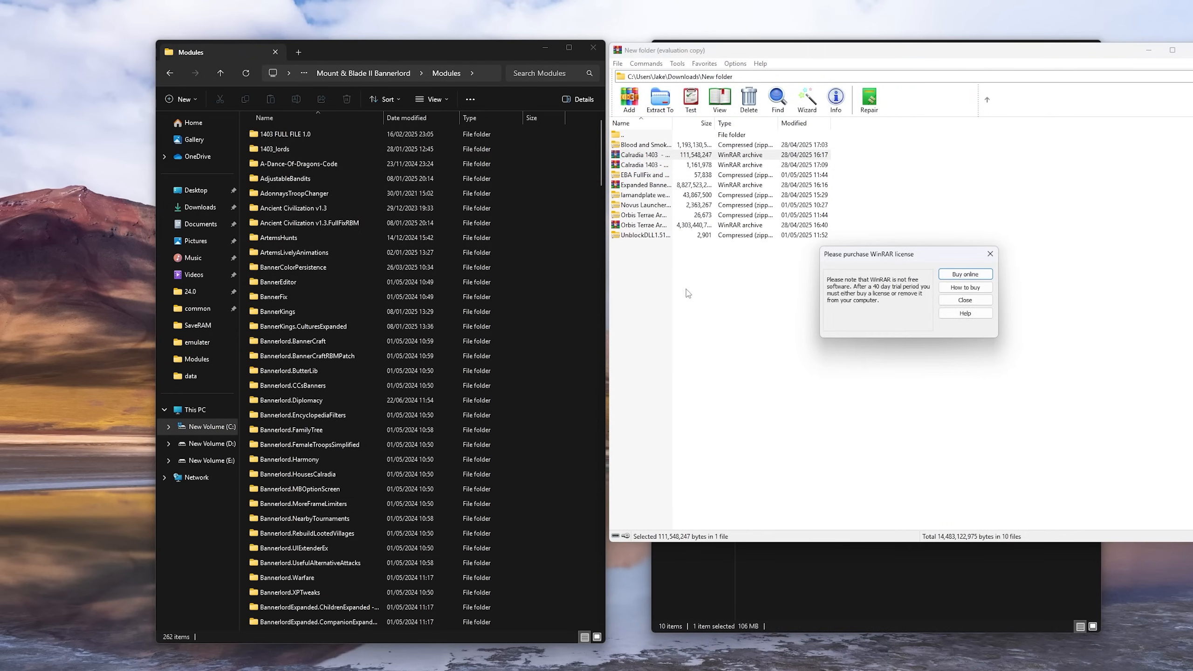
{"action": "left_click", "coordinate": [991, 255]}
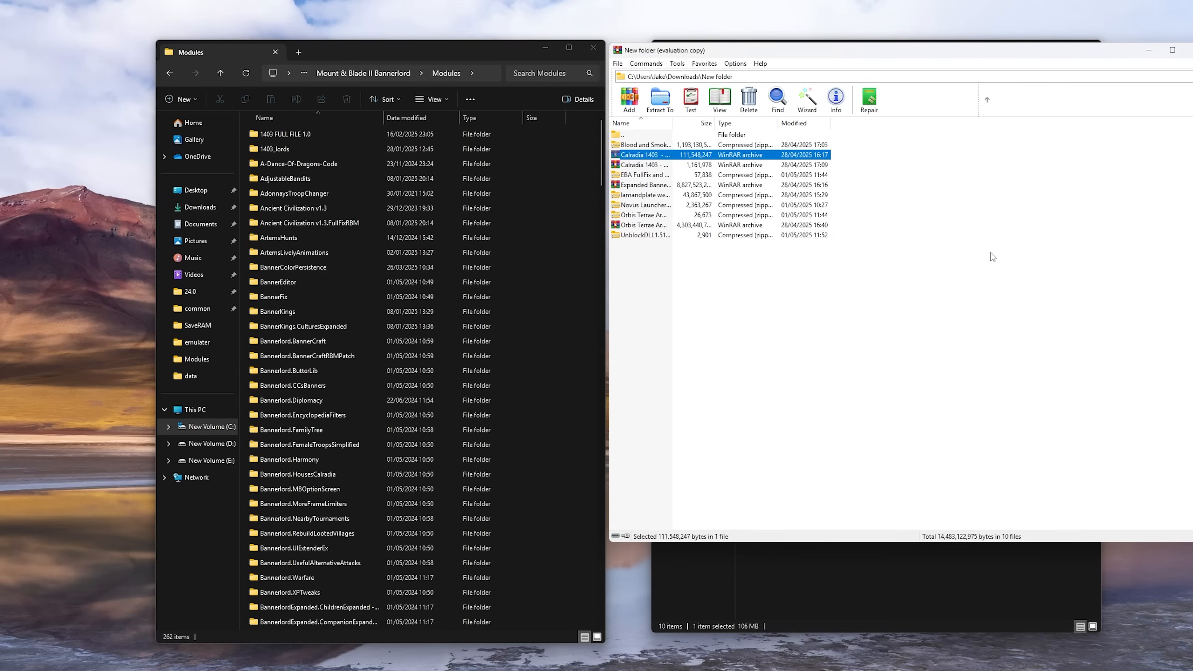
{"action": "double_click", "coordinate": [655, 156]}
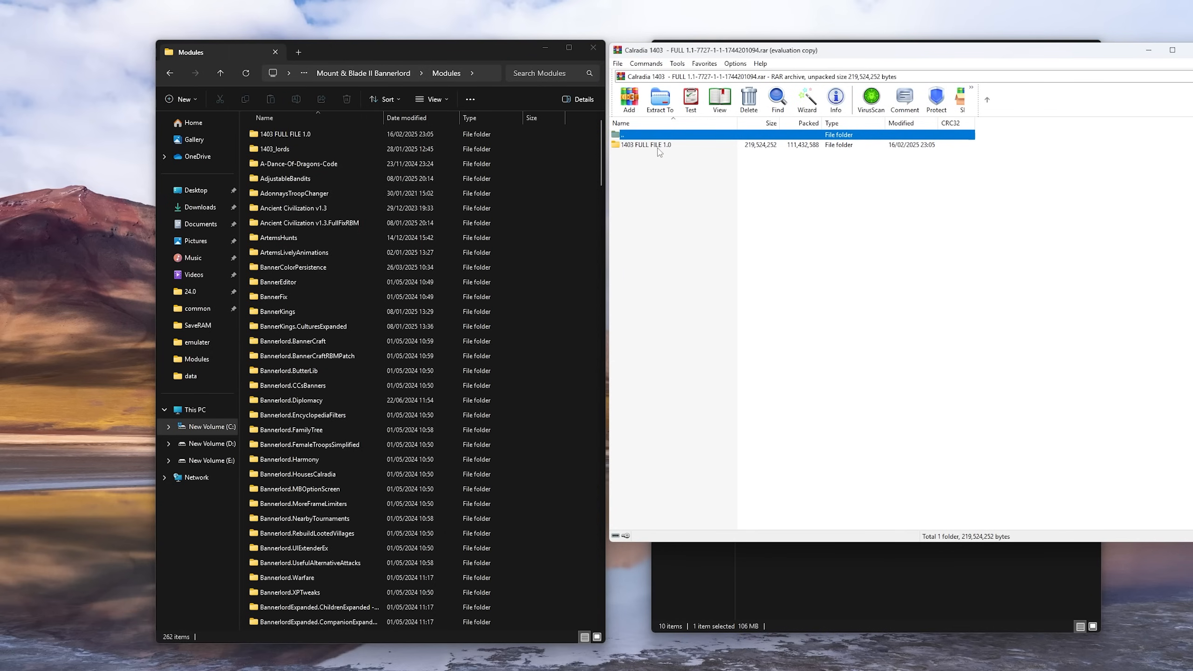
{"action": "double_click", "coordinate": [658, 146]}
{"action": "double_click", "coordinate": [658, 147]}
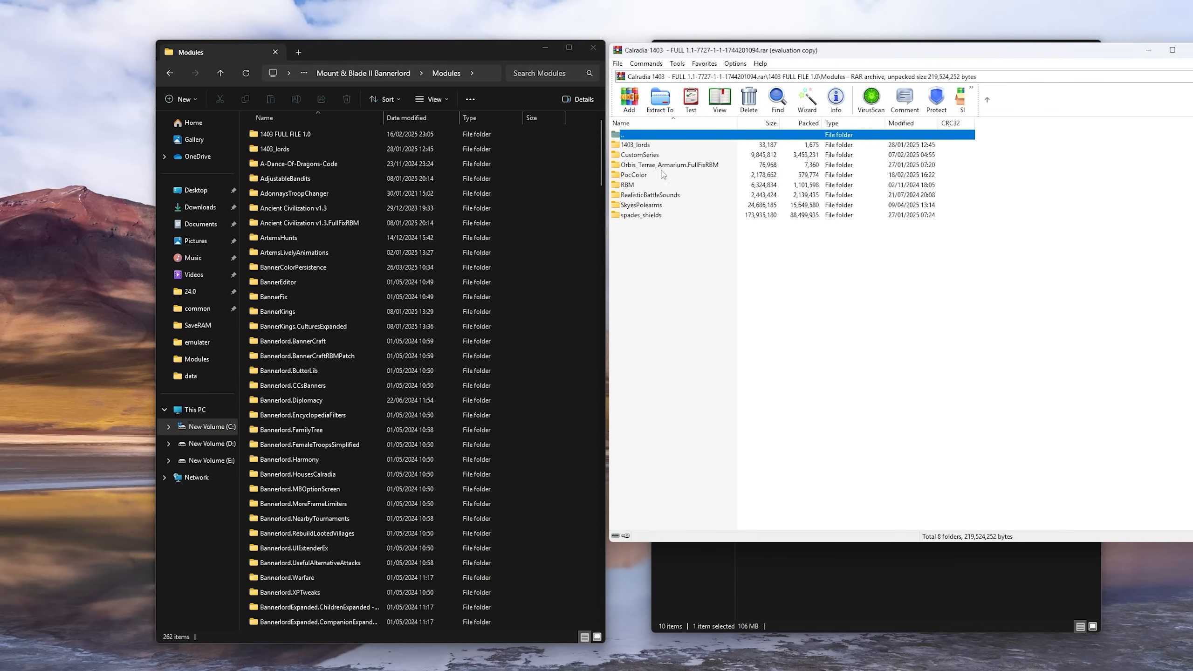
Try to extract the archive's module folders, from 1403_lords to spades_shields, into the game's Modules folder, cancel the file replacement and close the archive
{"action": "left_click_drag", "start_coordinate": [664, 239], "coordinate": [590, 169]}
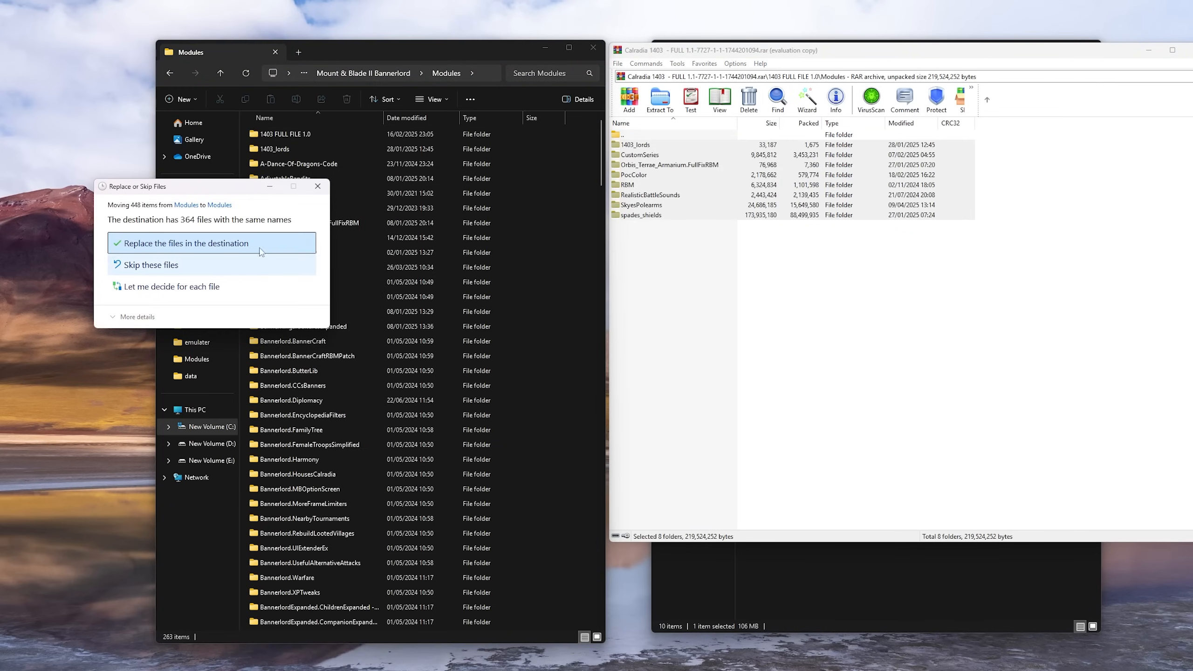
{"action": "left_click", "coordinate": [317, 186]}
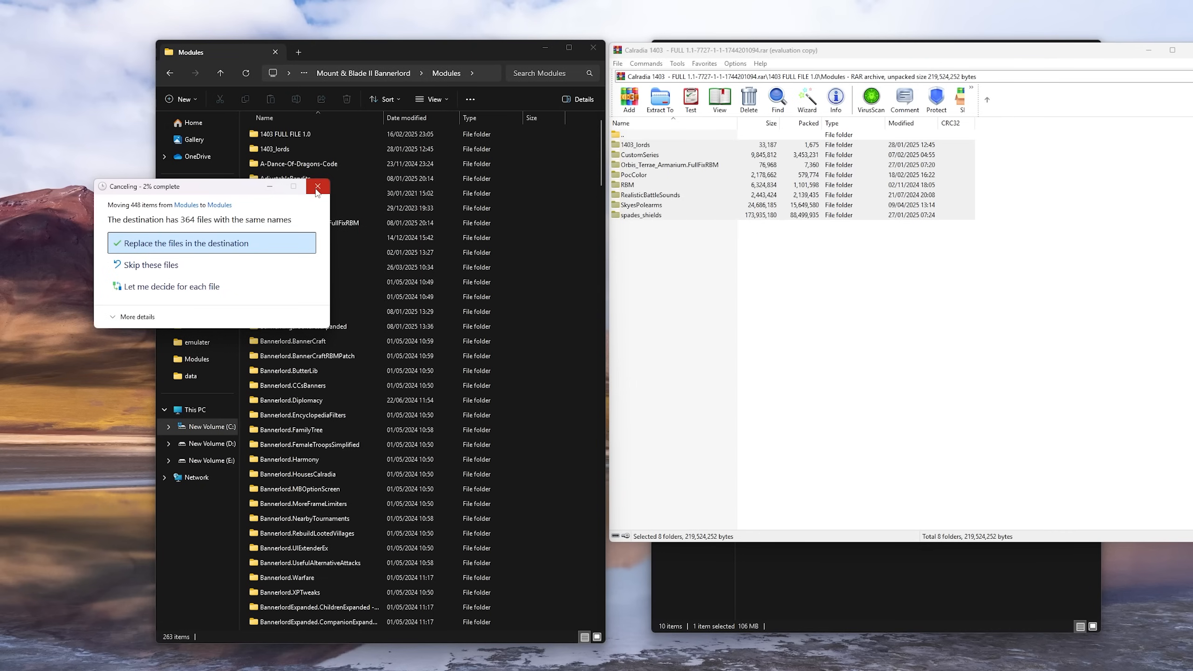
{"action": "left_click", "coordinate": [690, 260]}
{"action": "left_click_drag", "start_coordinate": [712, 268], "coordinate": [660, 144]}
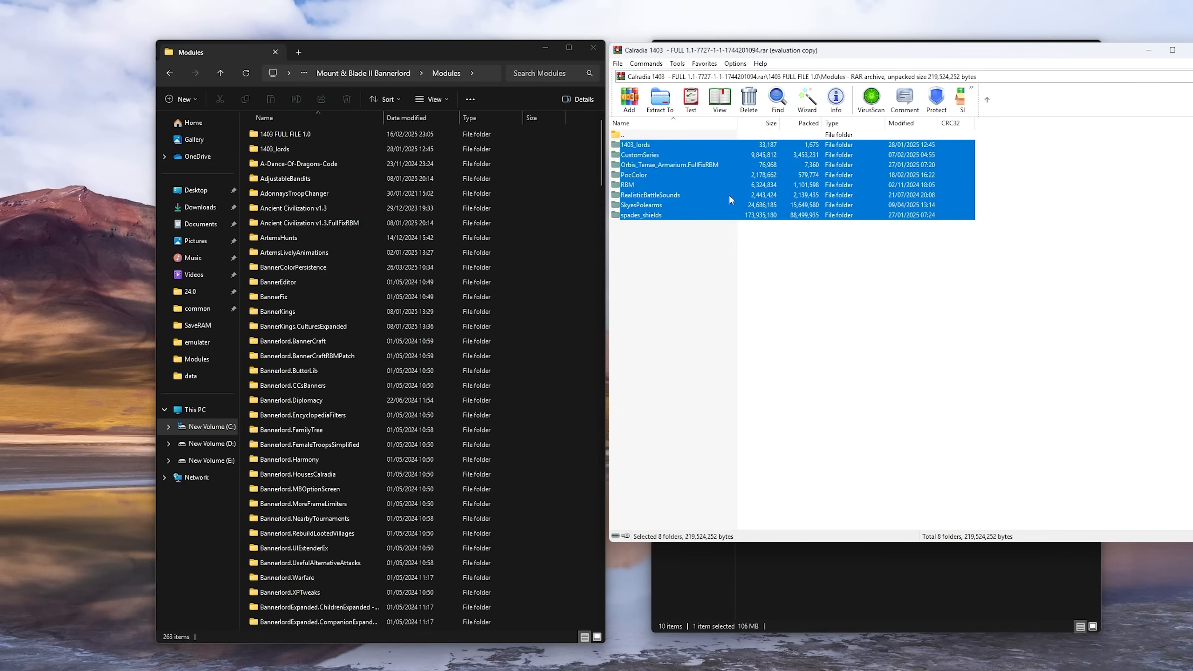
{"action": "left_click", "coordinate": [696, 266]}
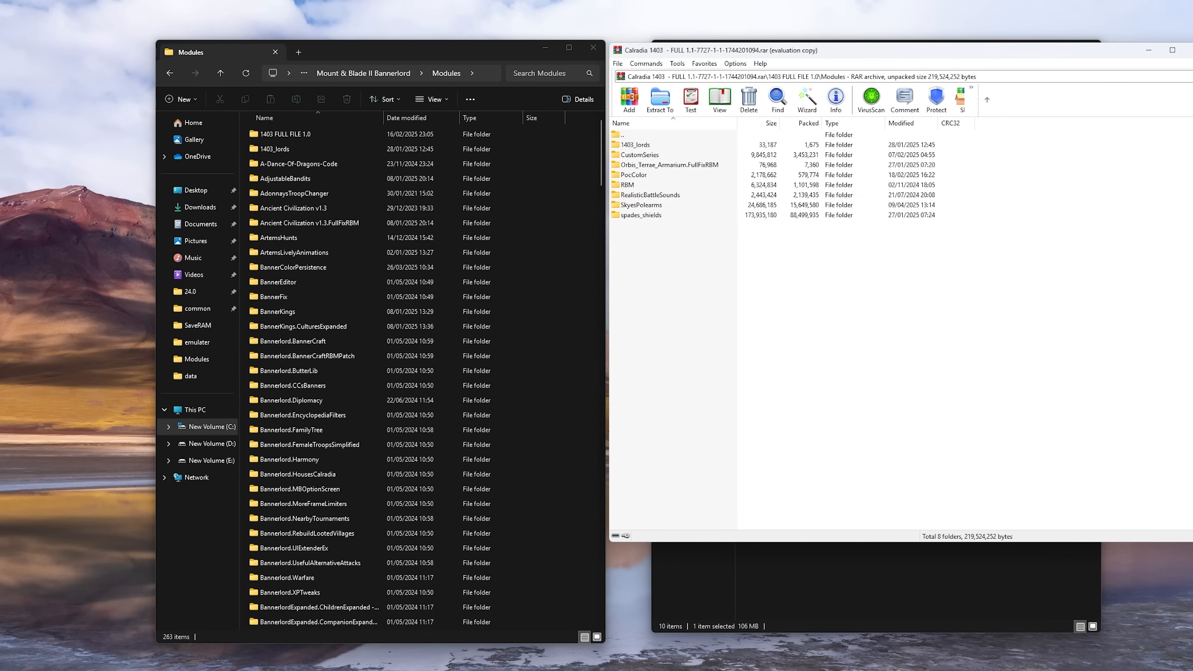
{"action": "left_click", "coordinate": [1188, 49]}
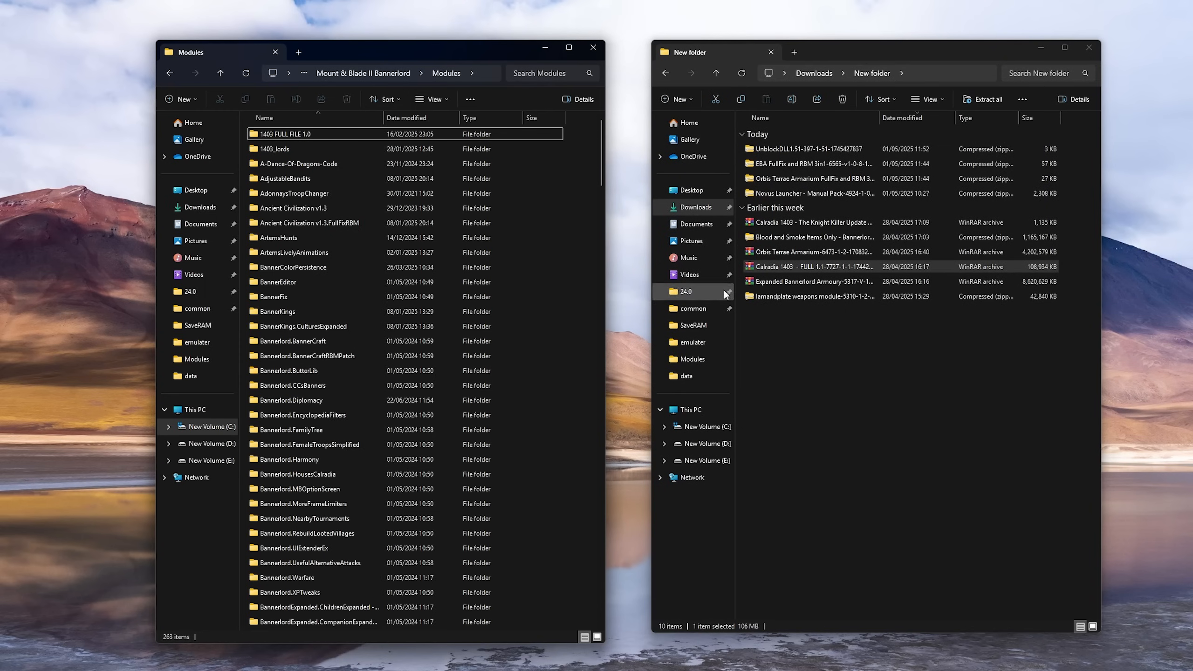
Look inside the Blood and Smoke Items Only archive, check the CA_BloodSmoke_Items folder and return to the downloaded archives
{"action": "double_click", "coordinate": [786, 238]}
{"action": "left_click_drag", "start_coordinate": [774, 137], "coordinate": [698, 100]}
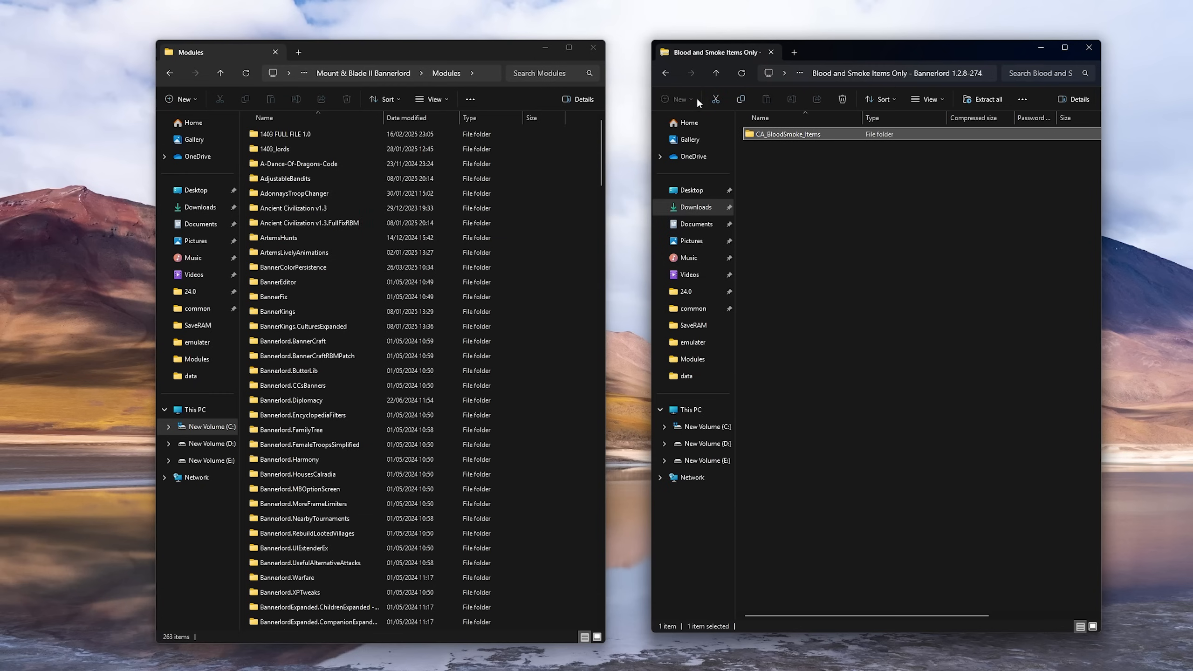
{"action": "left_click", "coordinate": [665, 73]}
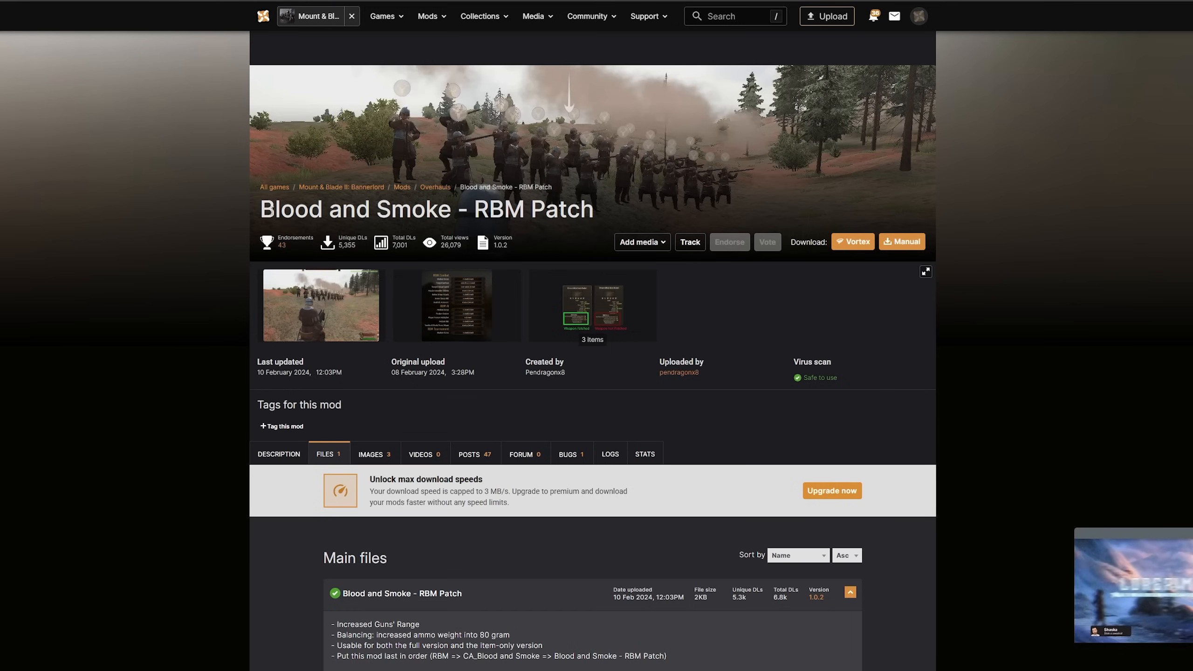
Examine the Blood and Smoke - RBM Patch page on Nexus Mods, including the main file's description and load order note
{"action": "left_click_drag", "start_coordinate": [271, 210], "coordinate": [617, 217]}
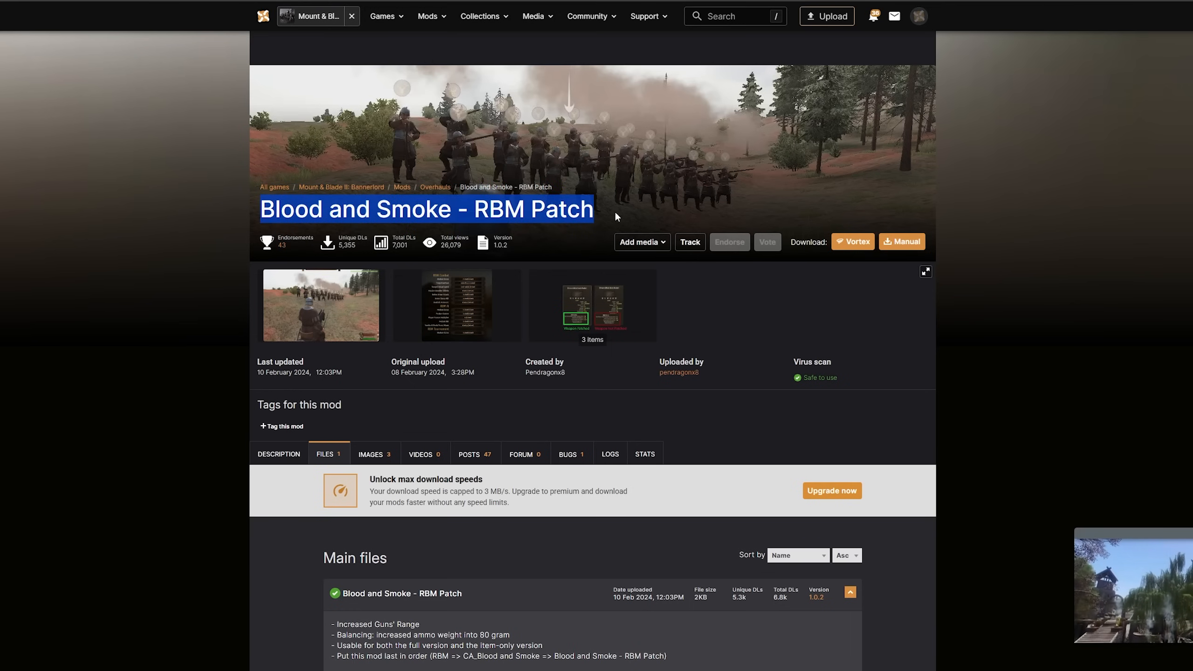
{"action": "scroll", "coordinate": [619, 209], "scroll_direction": "down", "scroll_amount": 1}
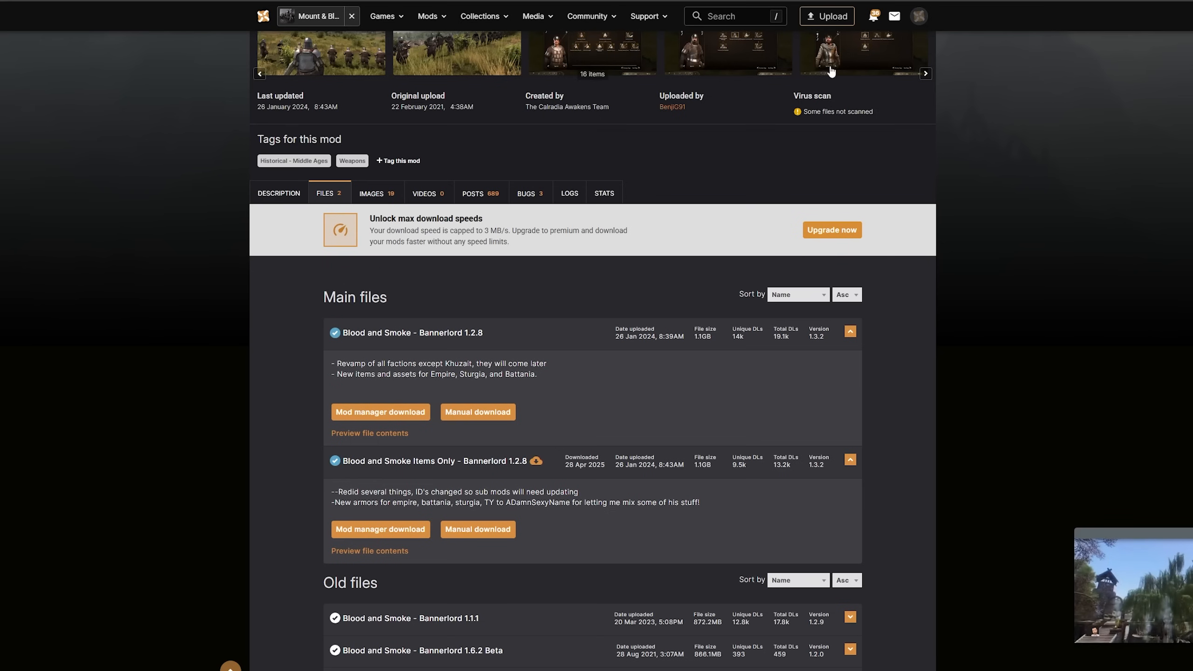
{"action": "scroll", "coordinate": [863, 126], "scroll_direction": "up", "scroll_amount": 1}
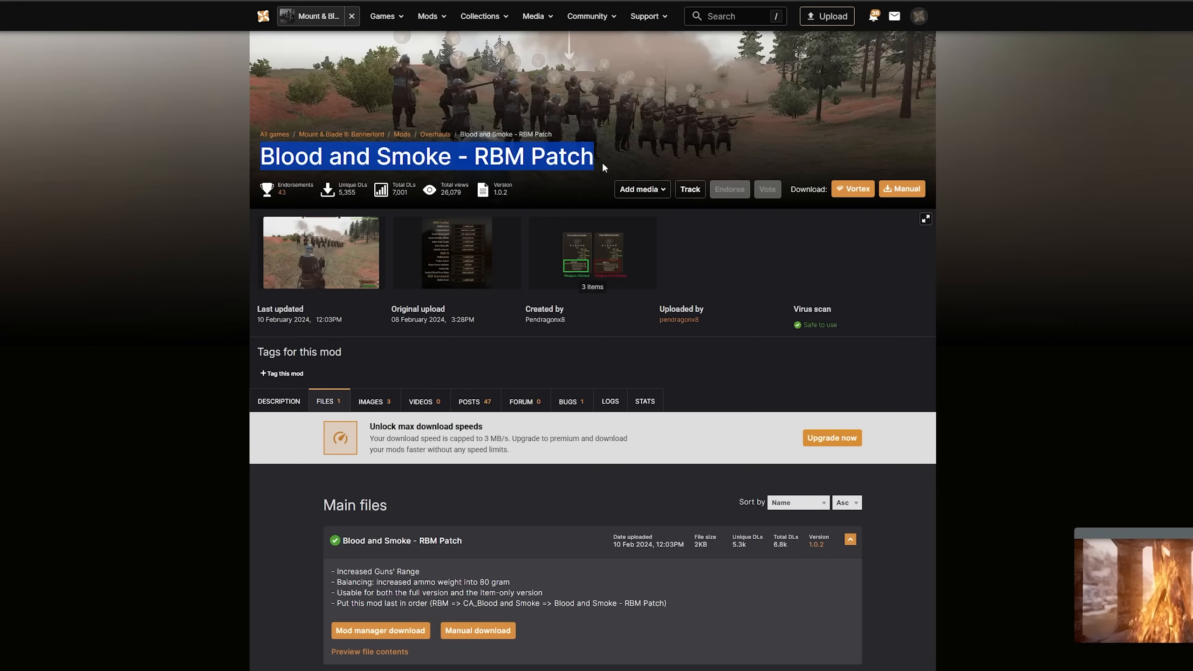
{"action": "left_click", "coordinate": [302, 159]}
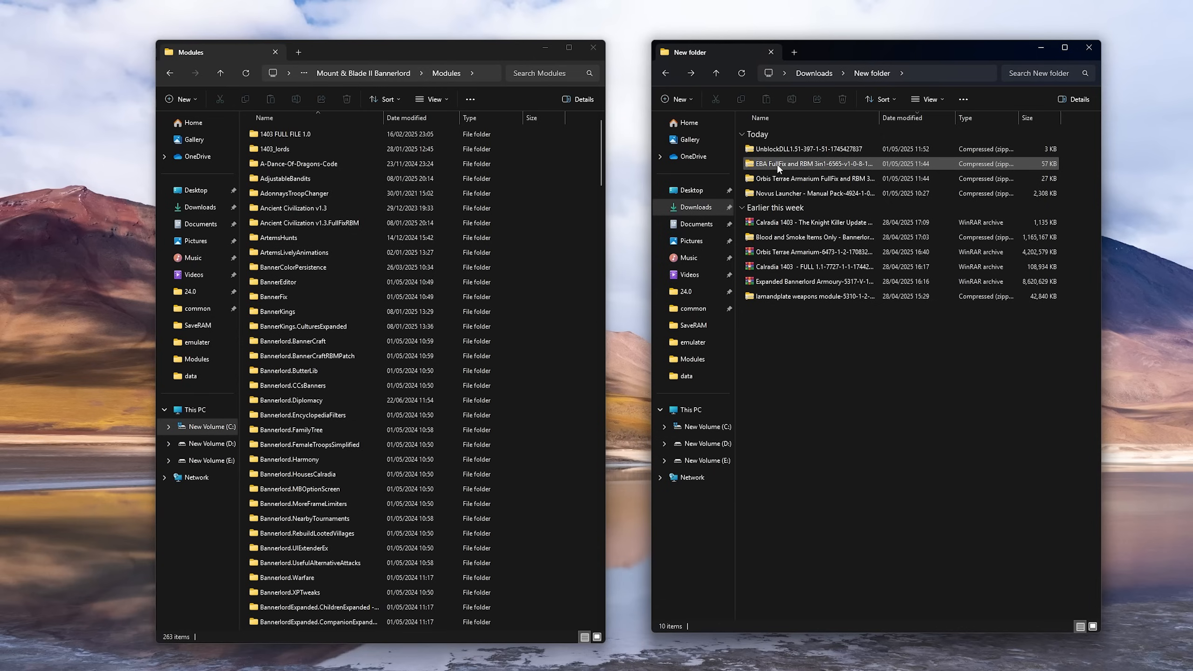
Open the EBA FullFix and RBM 3in1 archive and copy its ExpandedArmouryBL.FullFixRBM folder into the game's Modules folder
{"action": "double_click", "coordinate": [778, 164]}
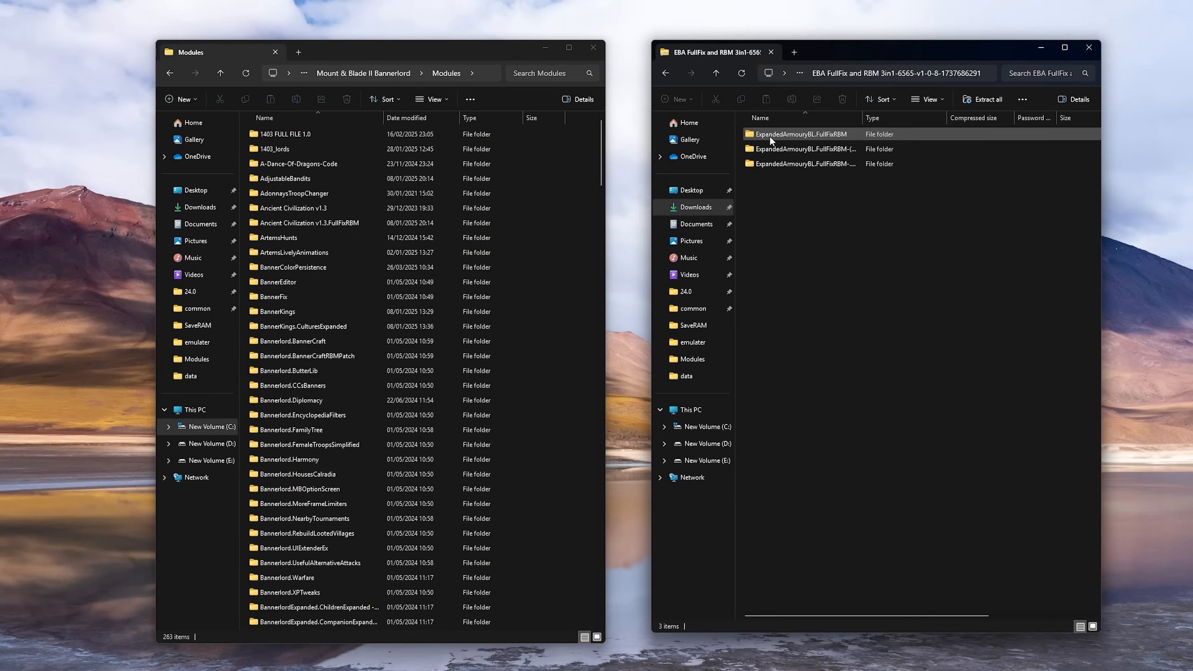
{"action": "double_click", "coordinate": [798, 132]}
{"action": "left_click", "coordinate": [796, 132]}
{"action": "left_click", "coordinate": [667, 73]}
{"action": "left_click_drag", "start_coordinate": [797, 136], "coordinate": [591, 192]}
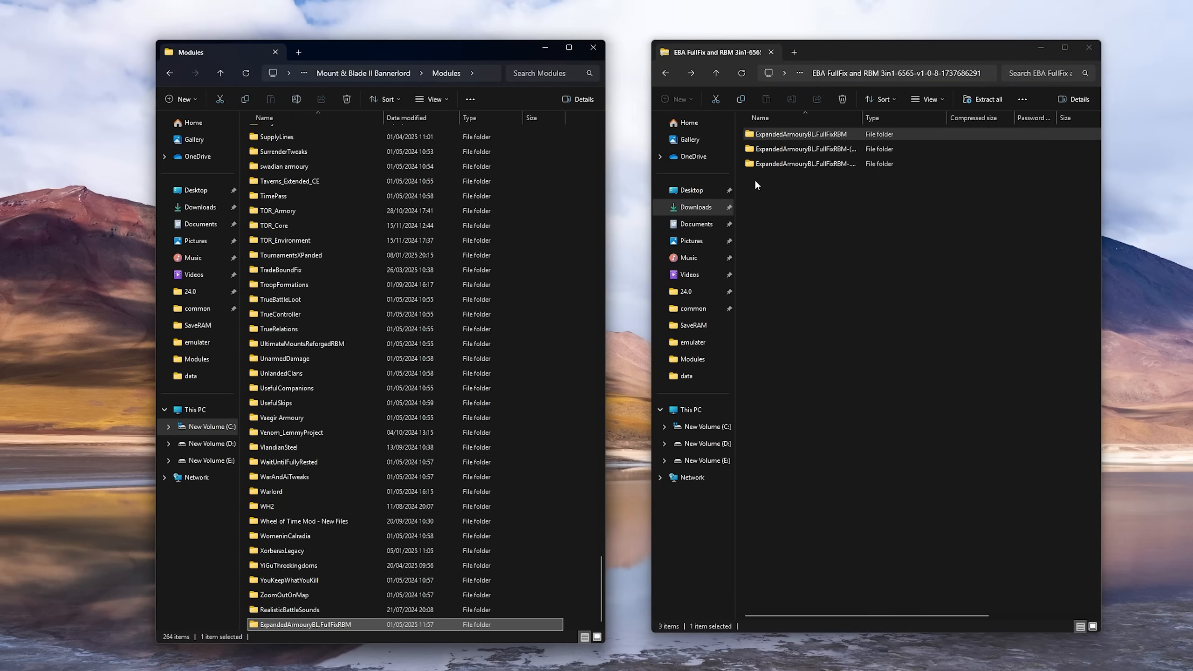
Check the contents of the copied ExpandedArmouryBL.FullFixRBM folder and return to Modules
{"action": "double_click", "coordinate": [285, 626]}
{"action": "left_click", "coordinate": [282, 134]}
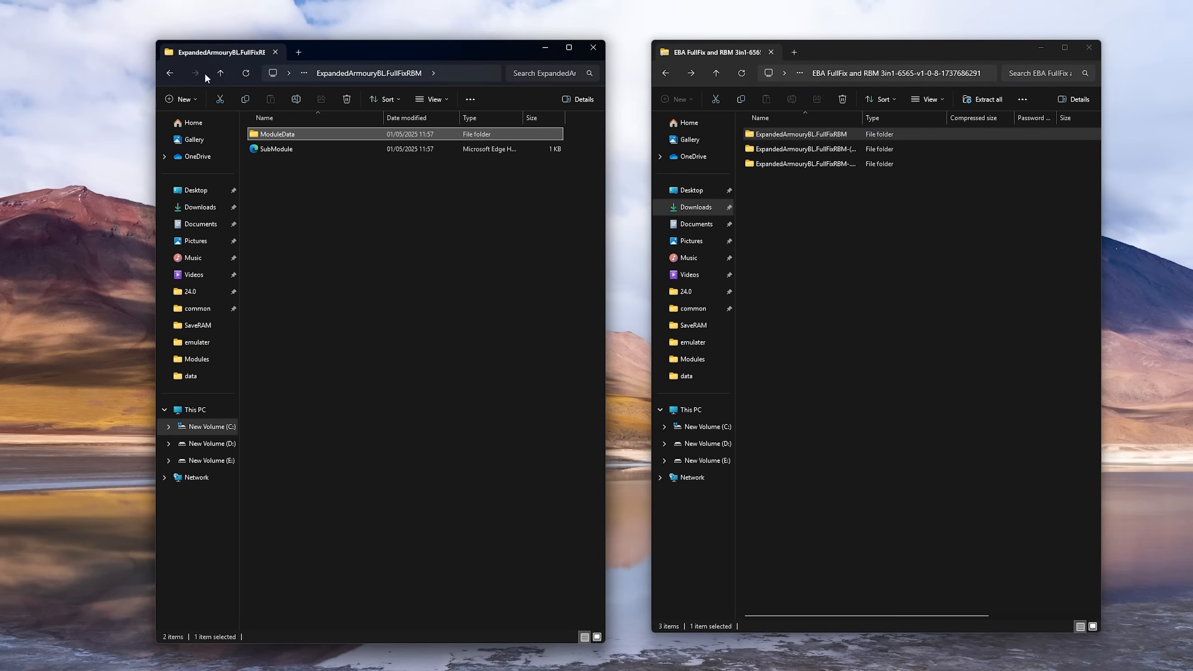
{"action": "left_click", "coordinate": [170, 73]}
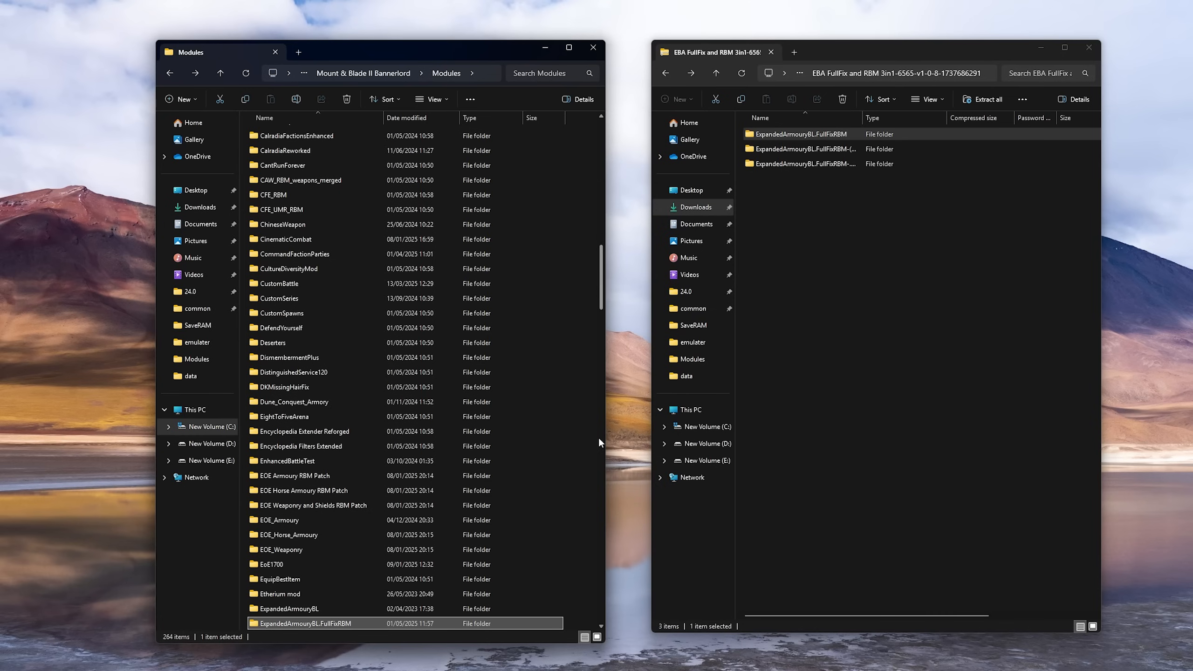
Return the archive window to the downloads list, and close both File Explorer windows
{"action": "mouse_move", "coordinate": [877, 445]}
{"action": "left_mouse_down"}
{"action": "mouse_move", "coordinate": [826, 309]}
{"action": "mouse_move", "coordinate": [823, 141]}
{"action": "mouse_move", "coordinate": [856, 442]}
{"action": "left_mouse_up"}
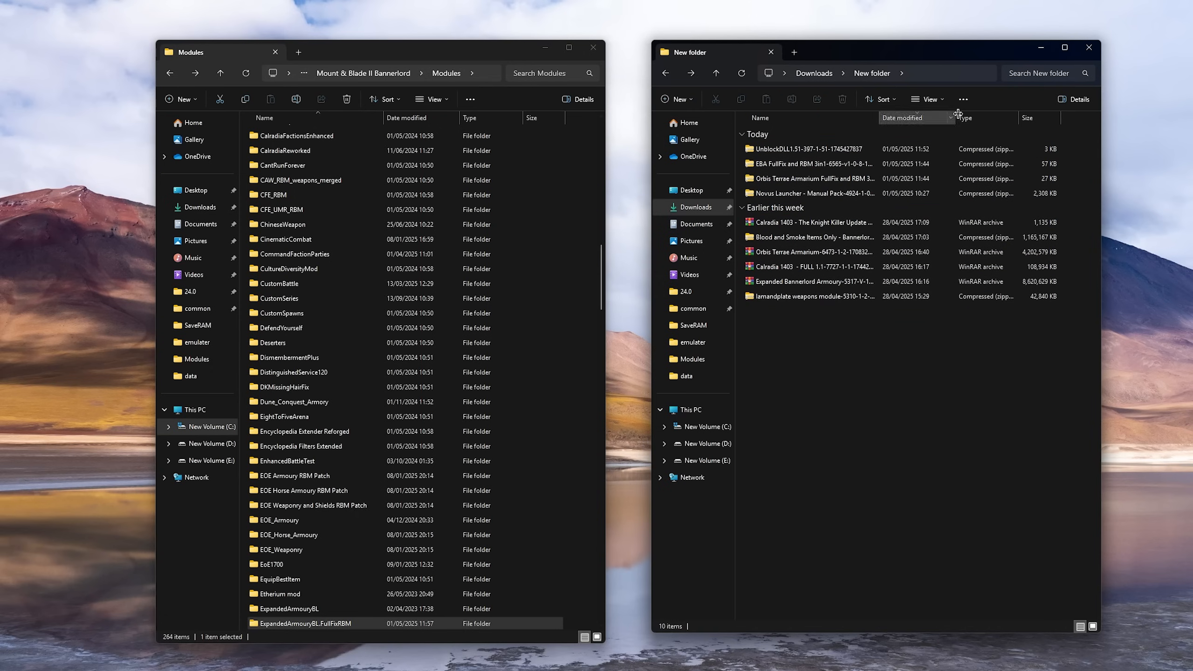
{"action": "left_click", "coordinate": [1089, 47]}
{"action": "left_click", "coordinate": [593, 47]}
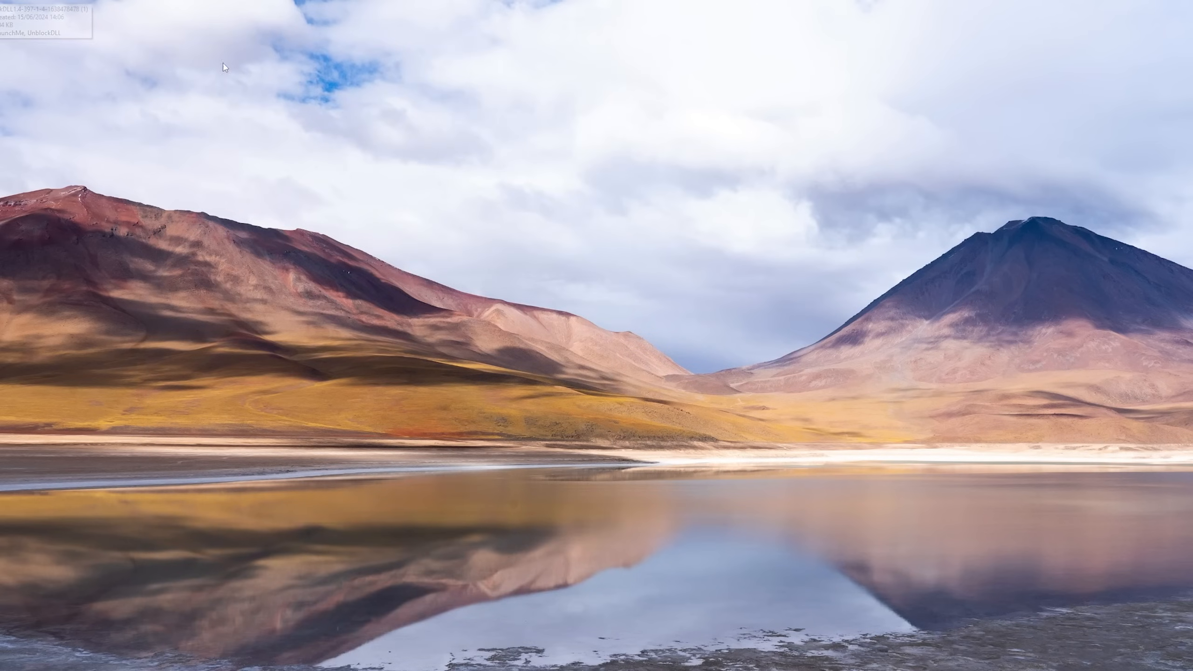
Open the UnblockDLL folder on the desktop, run the LaunchMe batch file and finish the unblocking script
{"action": "double_click", "coordinate": [0, 9]}
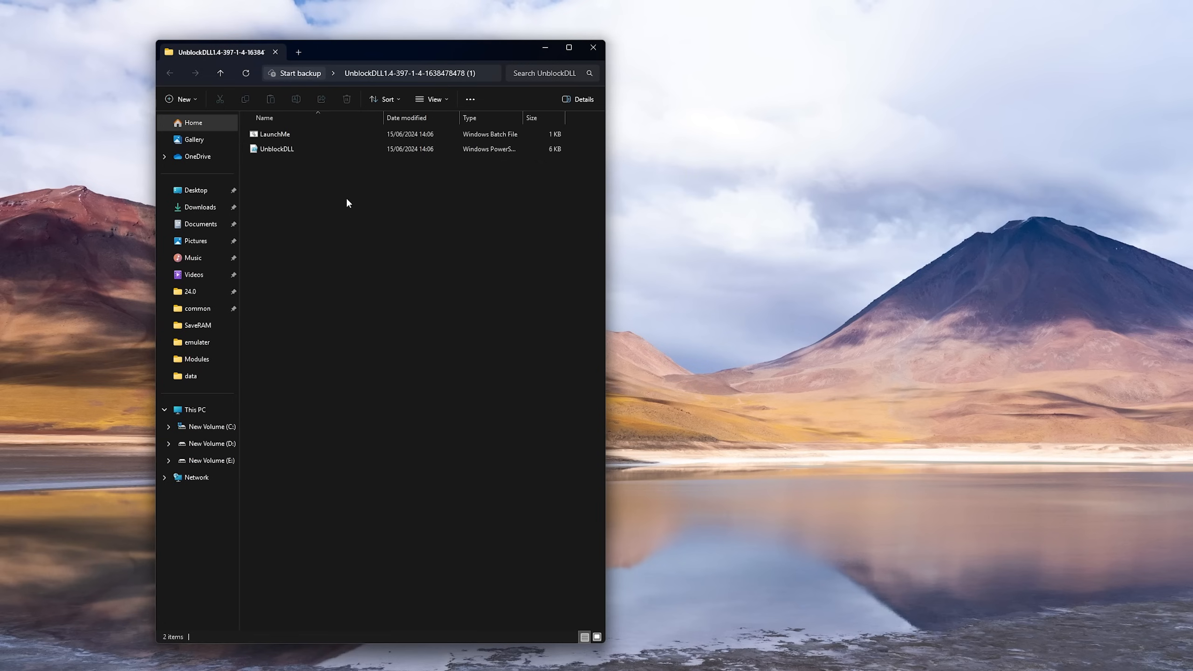
{"action": "left_click", "coordinate": [279, 134]}
{"action": "double_click", "coordinate": [279, 134]}
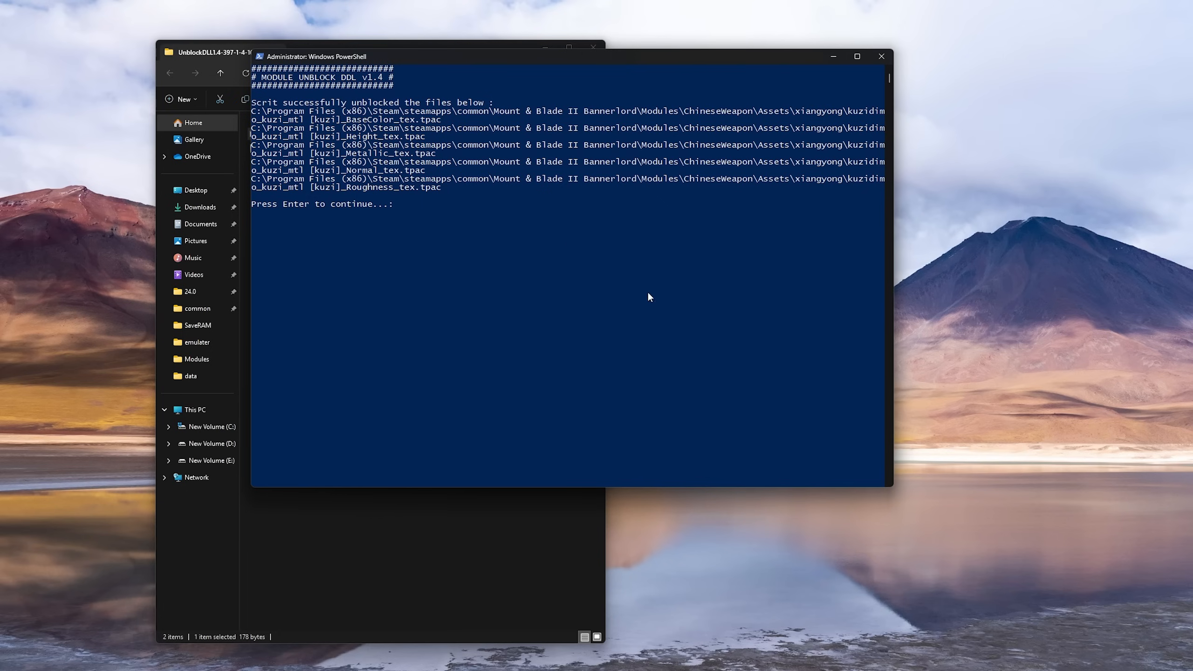
{"action": "key", "text": "Return"}
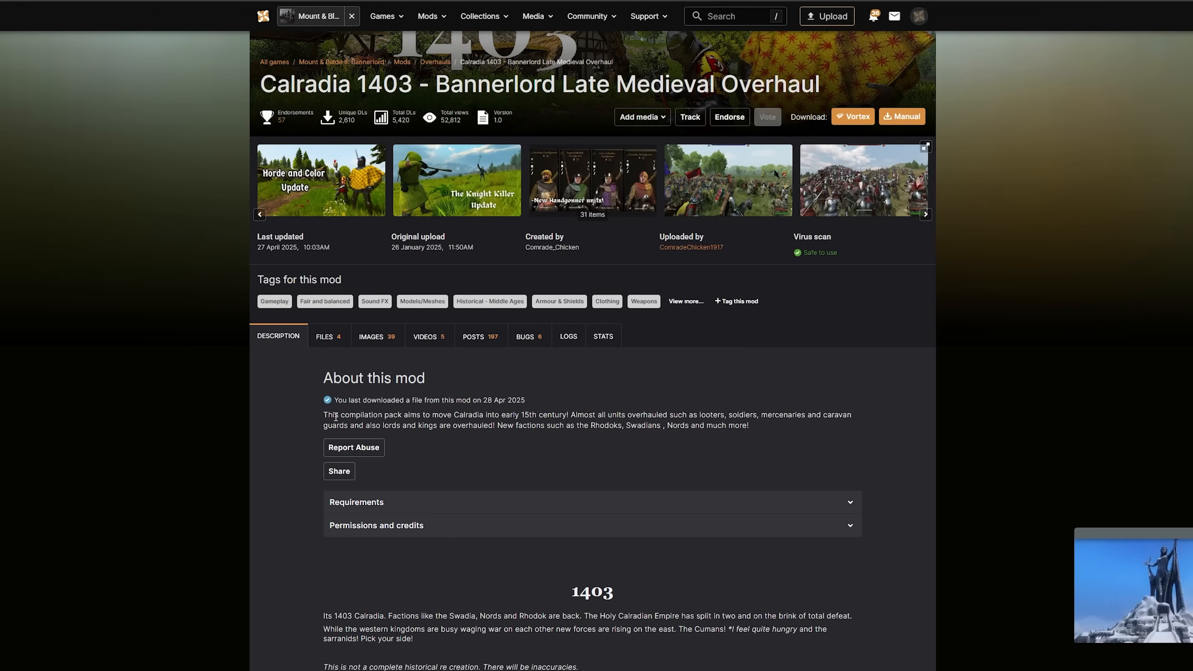
Open the files of the Calradia 1403 mod page, review them and start the manual download of The Knight Killer Update 1.1
{"action": "left_click", "coordinate": [329, 336]}
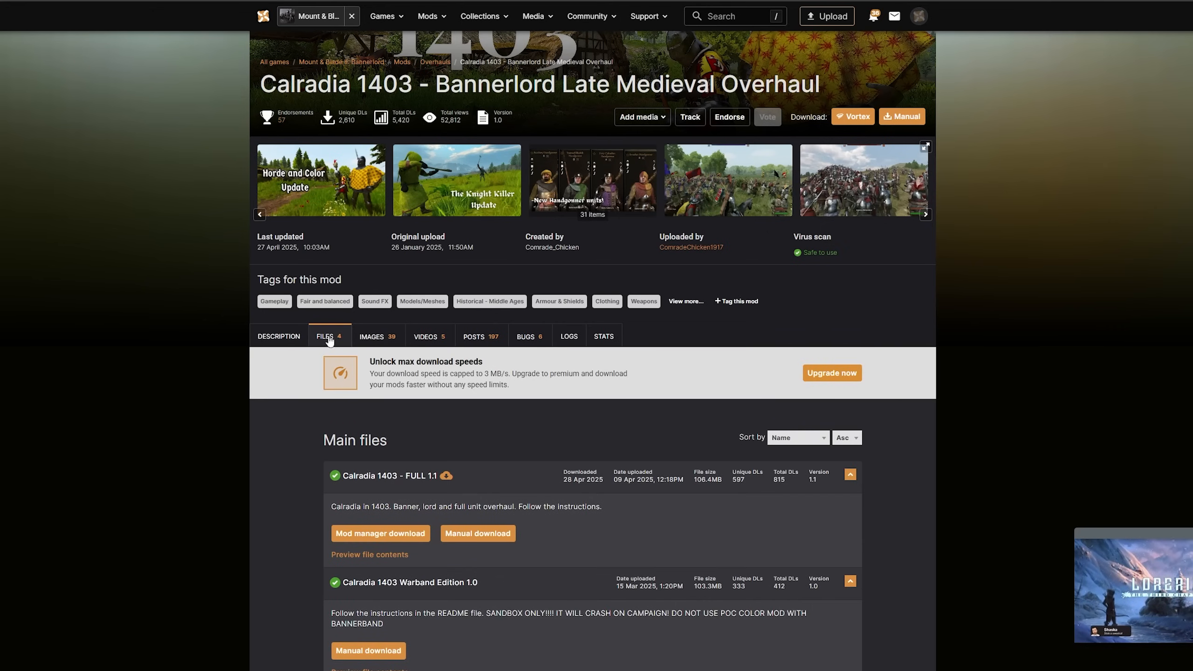
{"action": "scroll", "coordinate": [364, 331], "scroll_direction": "down", "scroll_amount": 1}
{"action": "scroll", "coordinate": [237, 210], "scroll_direction": "up", "scroll_amount": 4}
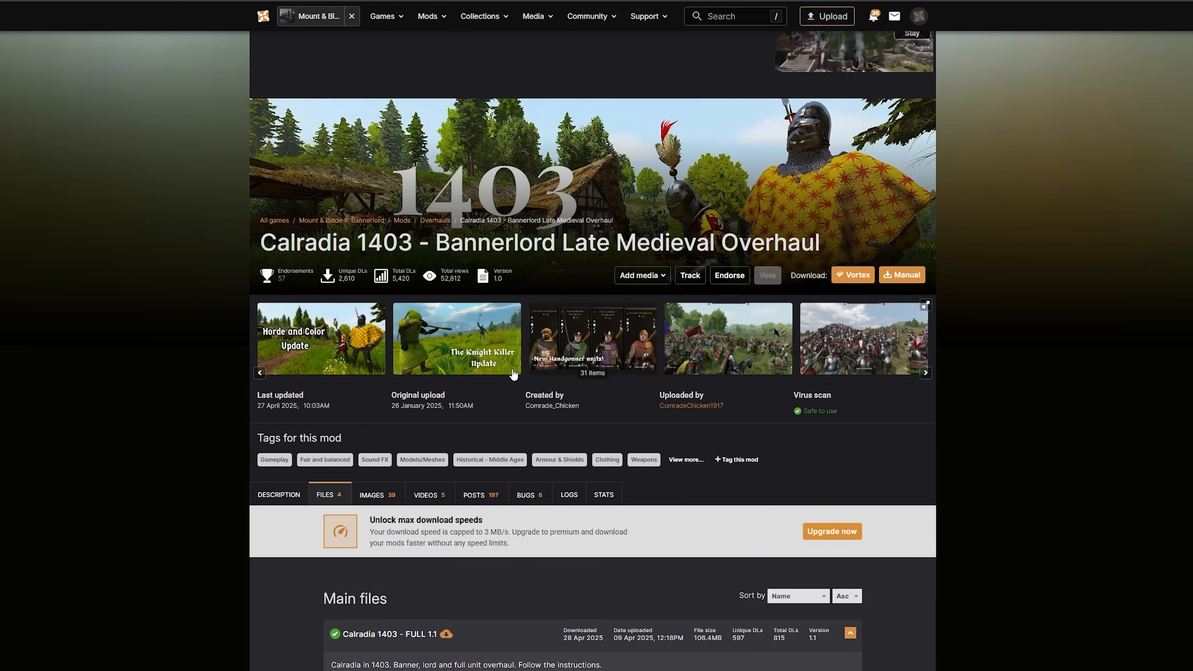
{"action": "scroll", "coordinate": [359, 299], "scroll_direction": "down", "scroll_amount": 6}
{"action": "scroll", "coordinate": [359, 300], "scroll_direction": "down", "scroll_amount": 5}
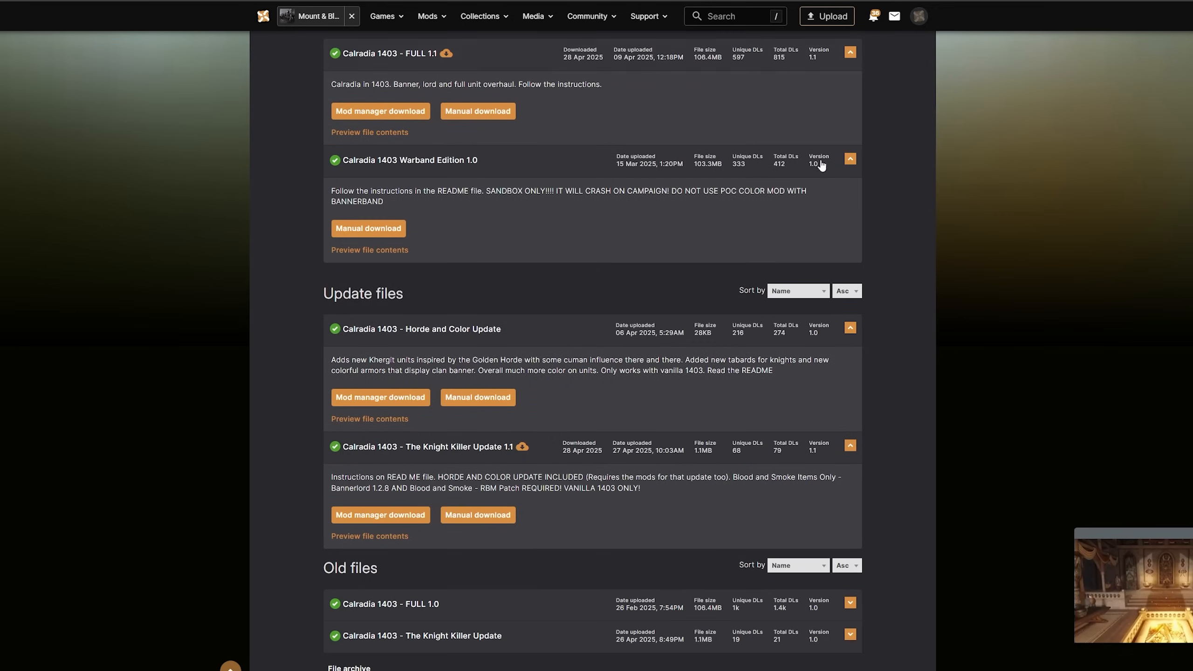
{"action": "left_click", "coordinate": [408, 452]}
{"action": "left_click", "coordinate": [396, 452]}
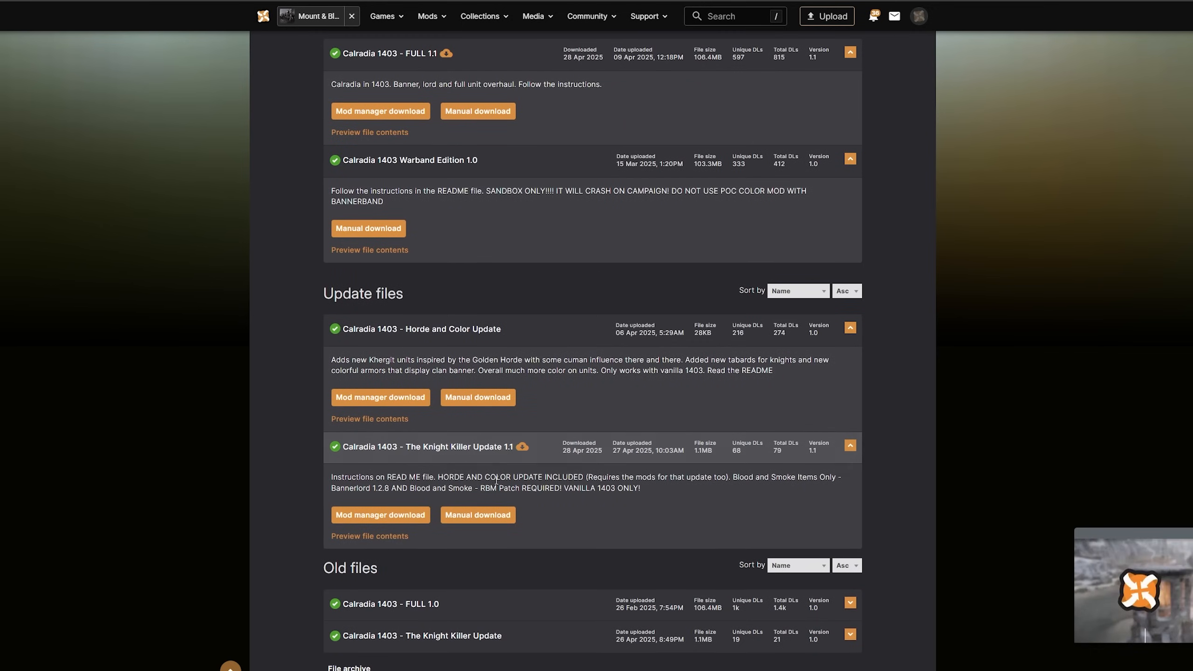
{"action": "left_click", "coordinate": [494, 514]}
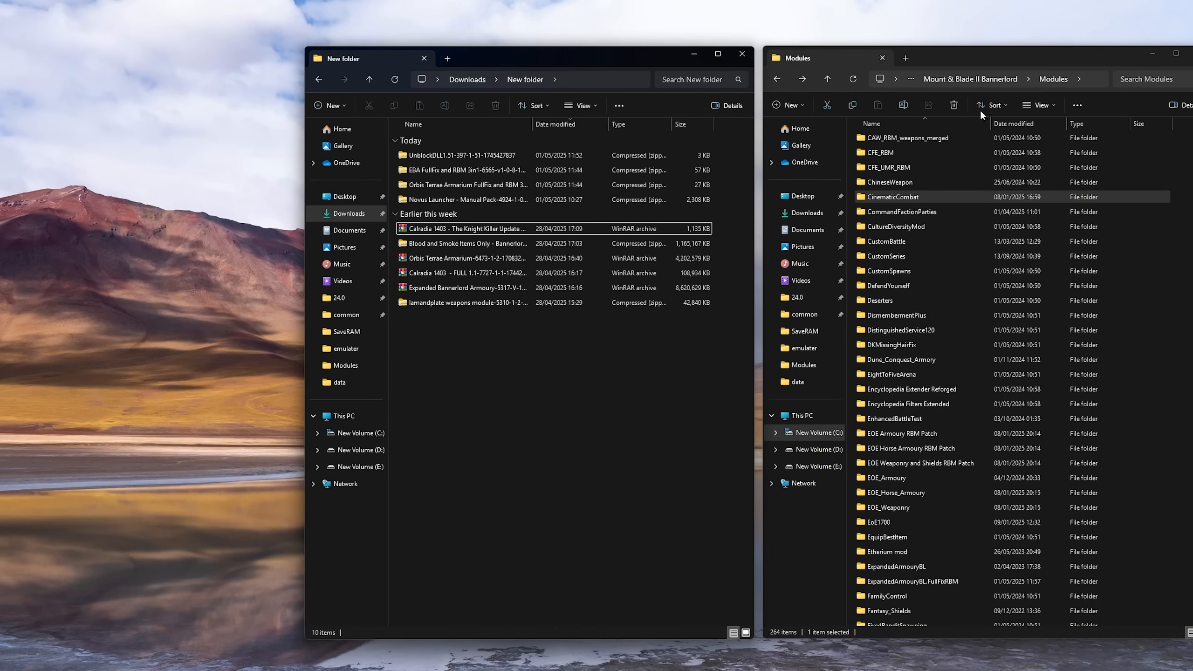
Open the Calradia 1403 - The Knight Killer Update archive, dismiss the WinRAR licence notice and enter its Modules folder
{"action": "double_click", "coordinate": [438, 231]}
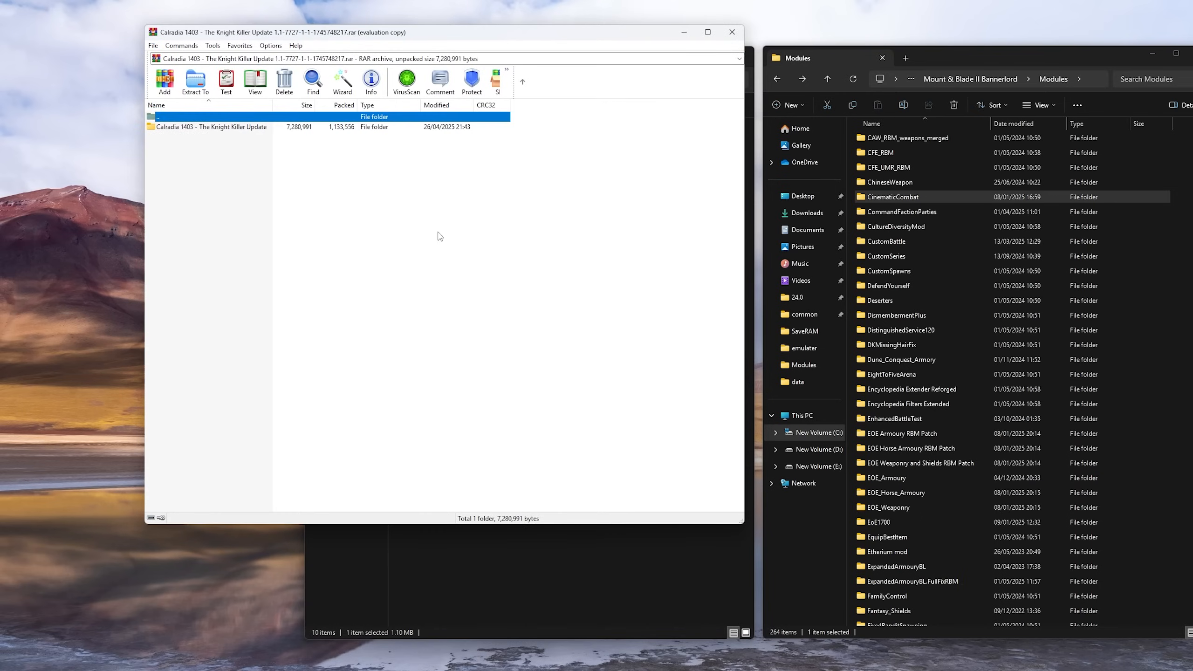
{"action": "left_click", "coordinate": [224, 129]}
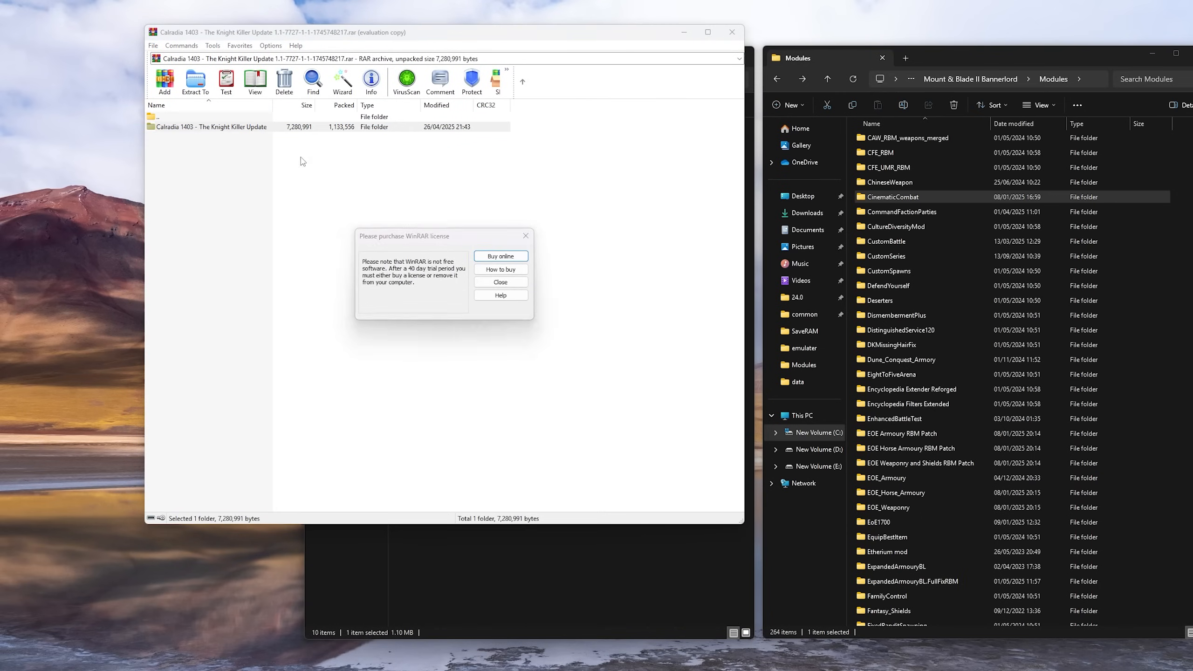
{"action": "left_click", "coordinate": [524, 236]}
{"action": "double_click", "coordinate": [280, 129]}
{"action": "double_click", "coordinate": [219, 128]}
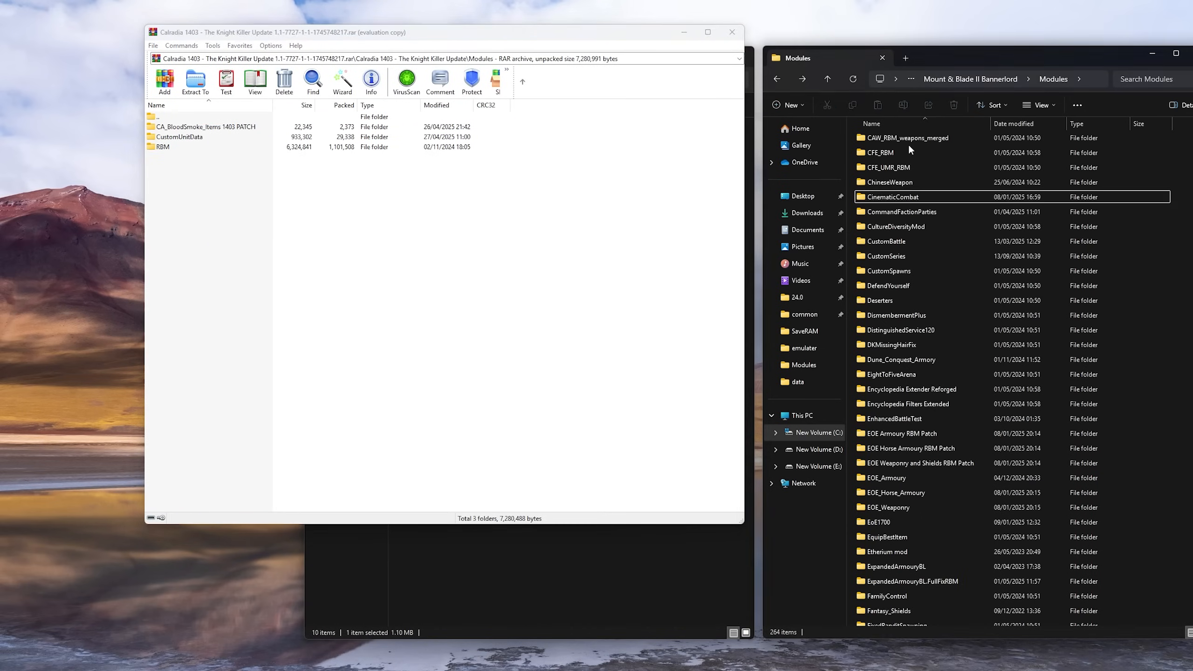
Find the CA_BloodSmoke_Items folder in the game's Modules folder and open it
{"action": "left_click", "coordinate": [889, 169]}
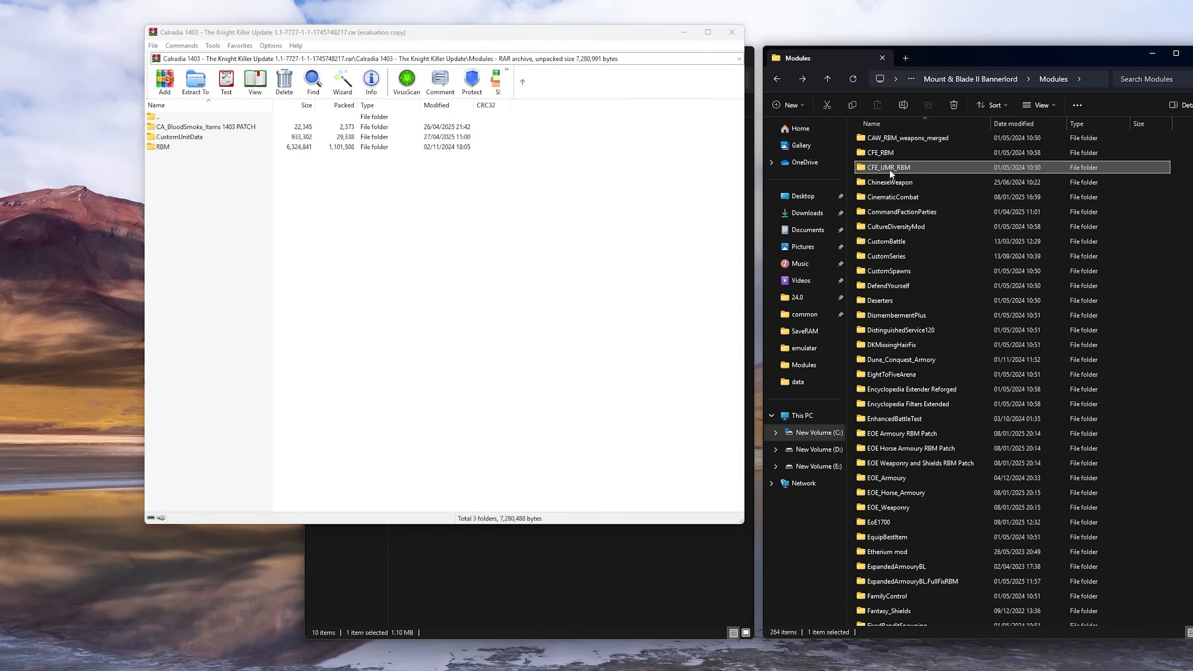
{"action": "key", "text": "Down"}
{"action": "key", "text": "Down"}
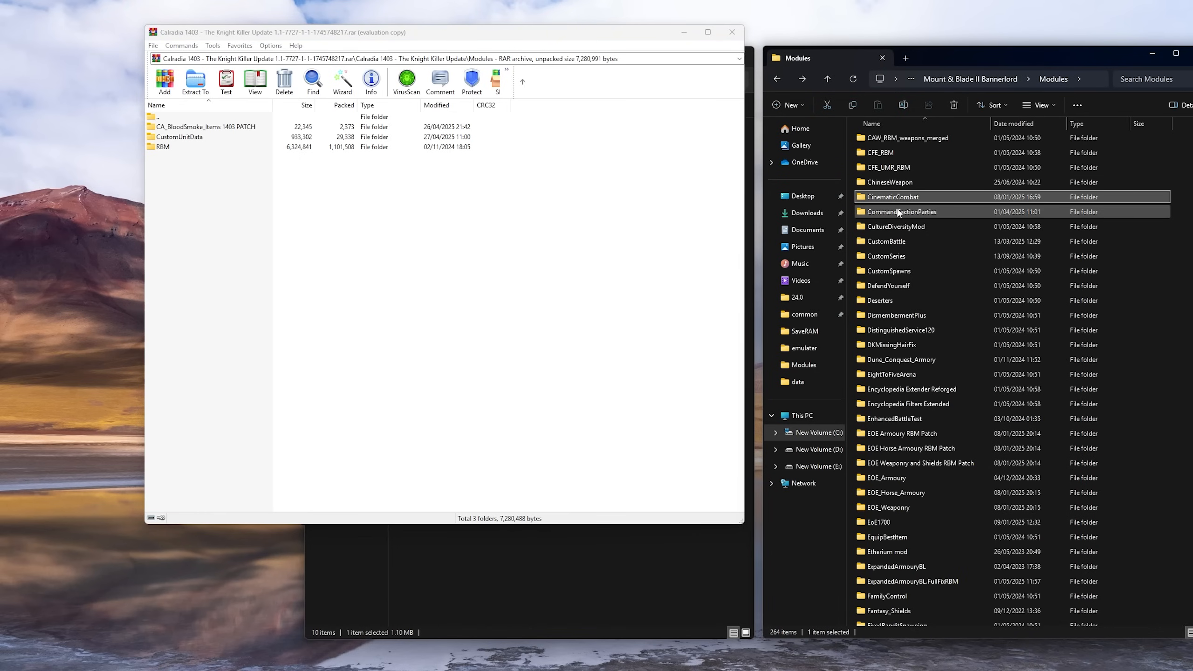
{"action": "scroll", "coordinate": [945, 206], "scroll_direction": "up", "scroll_amount": 2}
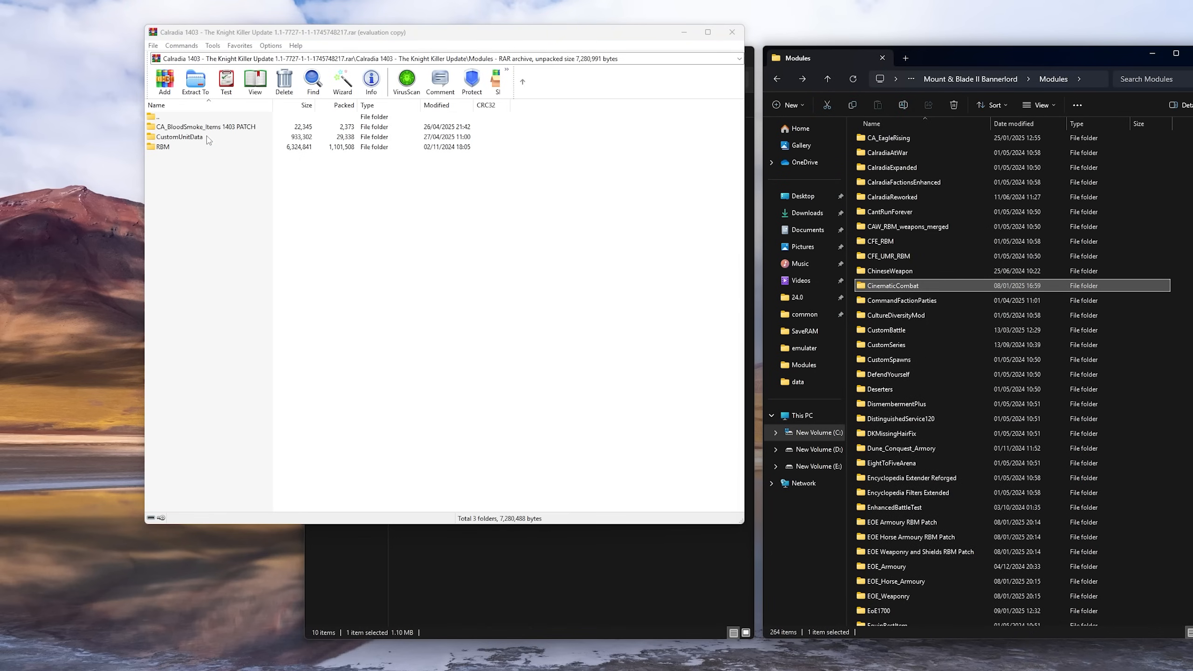
{"action": "scroll", "coordinate": [913, 470], "scroll_direction": "up", "scroll_amount": 11}
{"action": "left_click", "coordinate": [908, 622]}
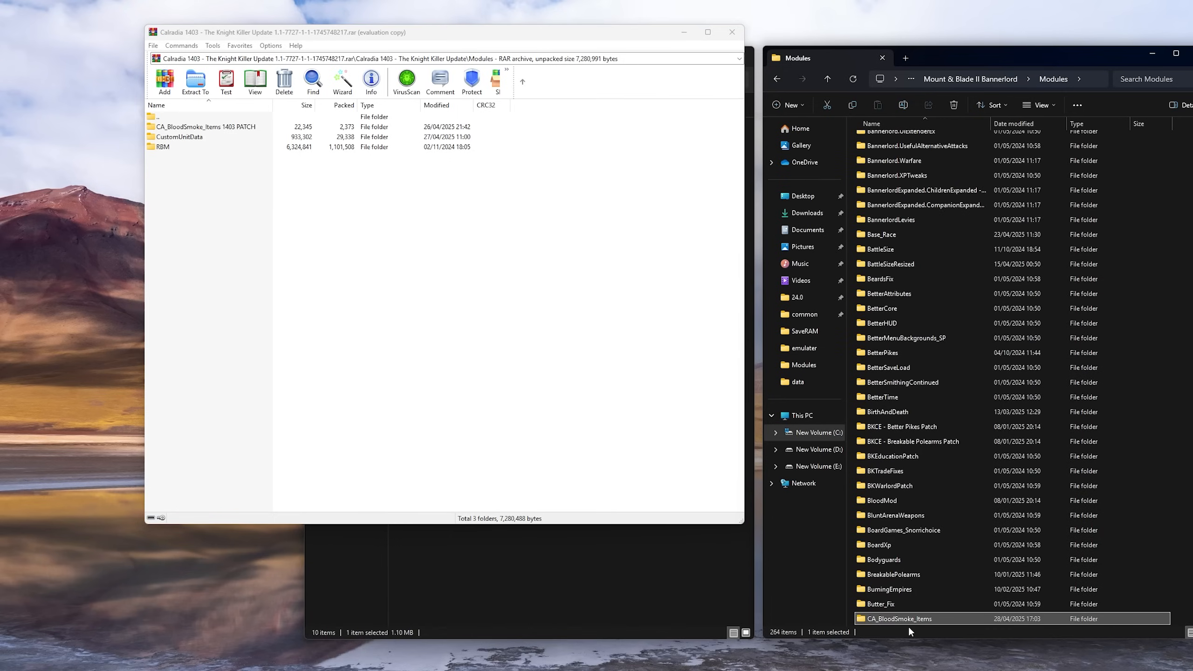
{"action": "double_click", "coordinate": [888, 617]}
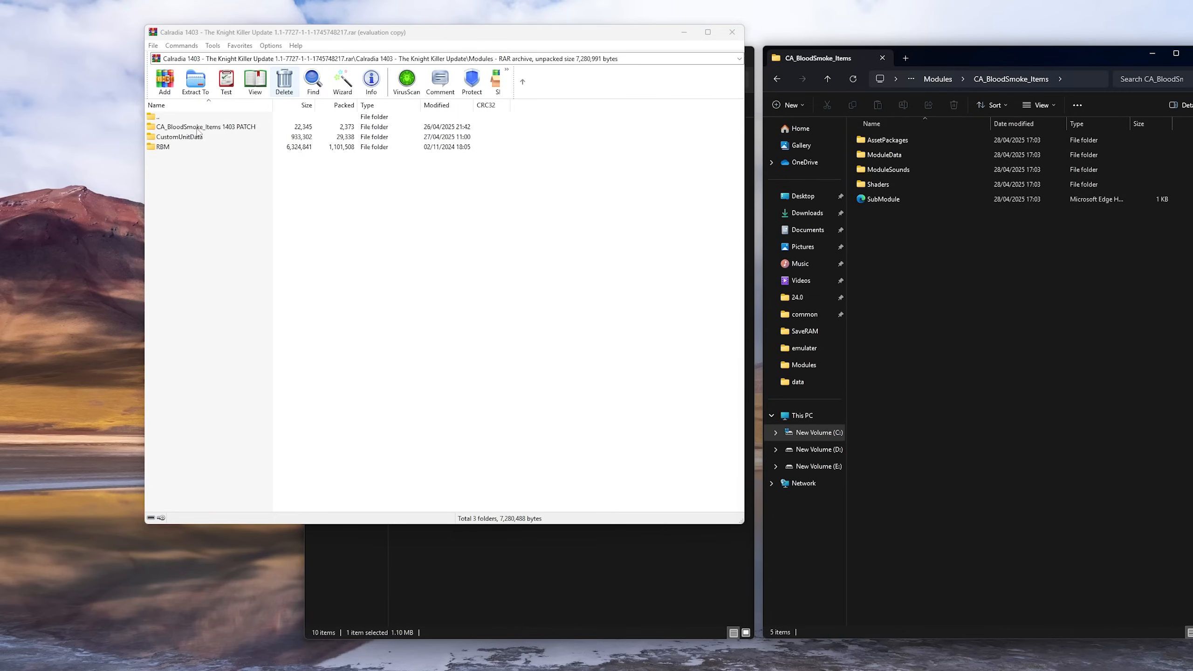
Extract ModuleData from the archive's CA_BloodSmoke_Items 1403 PATCH folder into the game's CA_BloodSmoke_Items folder, replacing items_guns.xml
{"action": "double_click", "coordinate": [196, 128]}
{"action": "left_click_drag", "start_coordinate": [172, 128], "coordinate": [933, 262]}
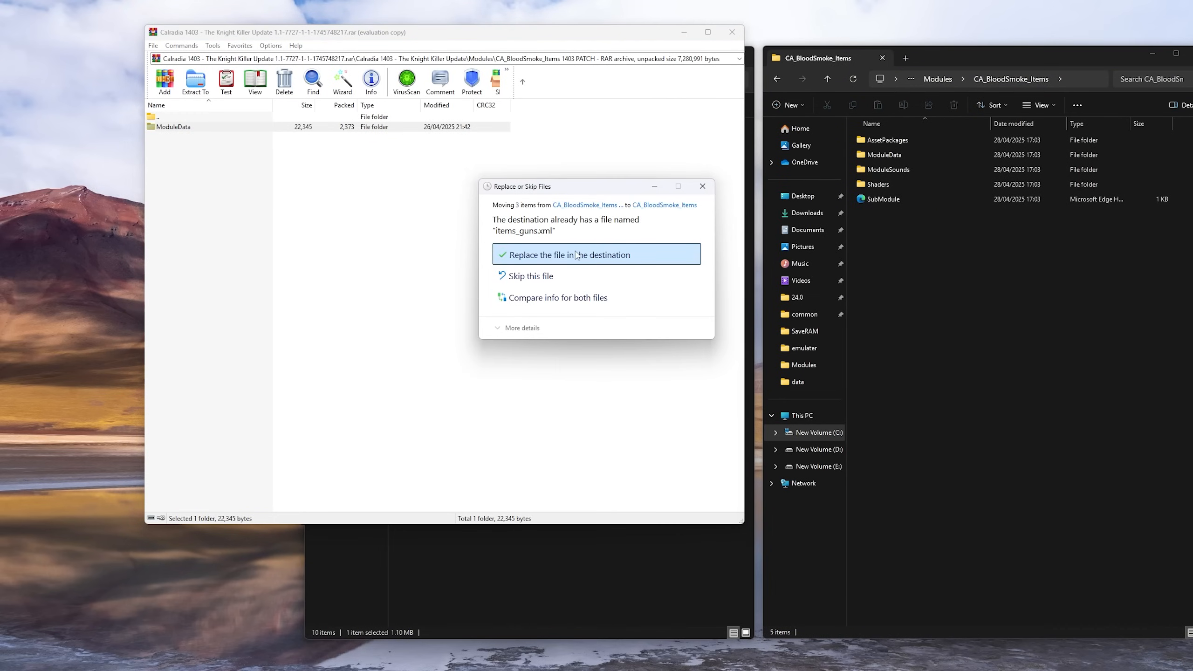
{"action": "left_click", "coordinate": [577, 254]}
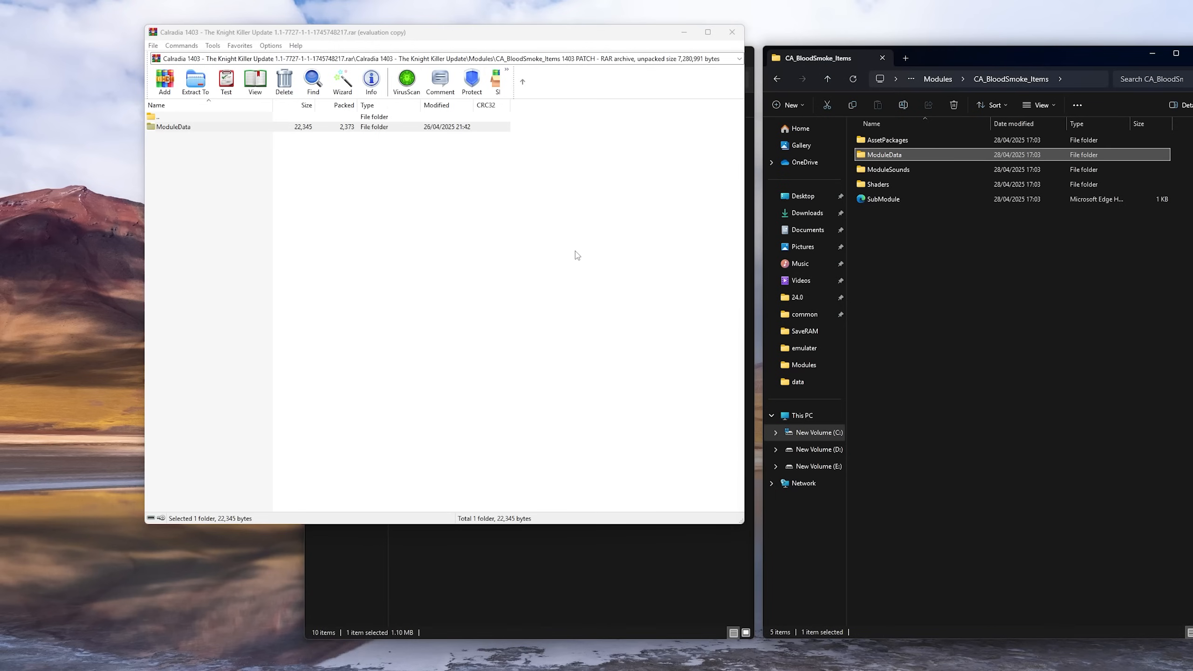
Go back to the archive's Modules folder and open CustomUnitData to reach 1403 The Knight Killer 1.xml
{"action": "double_click", "coordinate": [183, 118]}
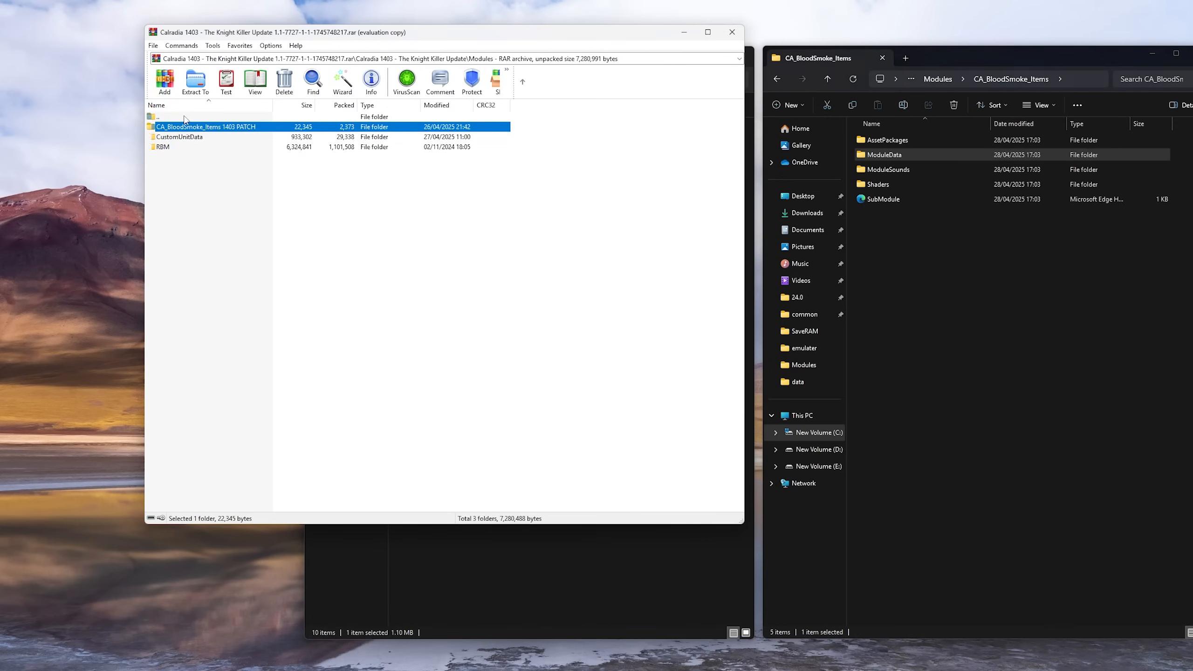
{"action": "left_click", "coordinate": [179, 140]}
{"action": "double_click", "coordinate": [179, 138]}
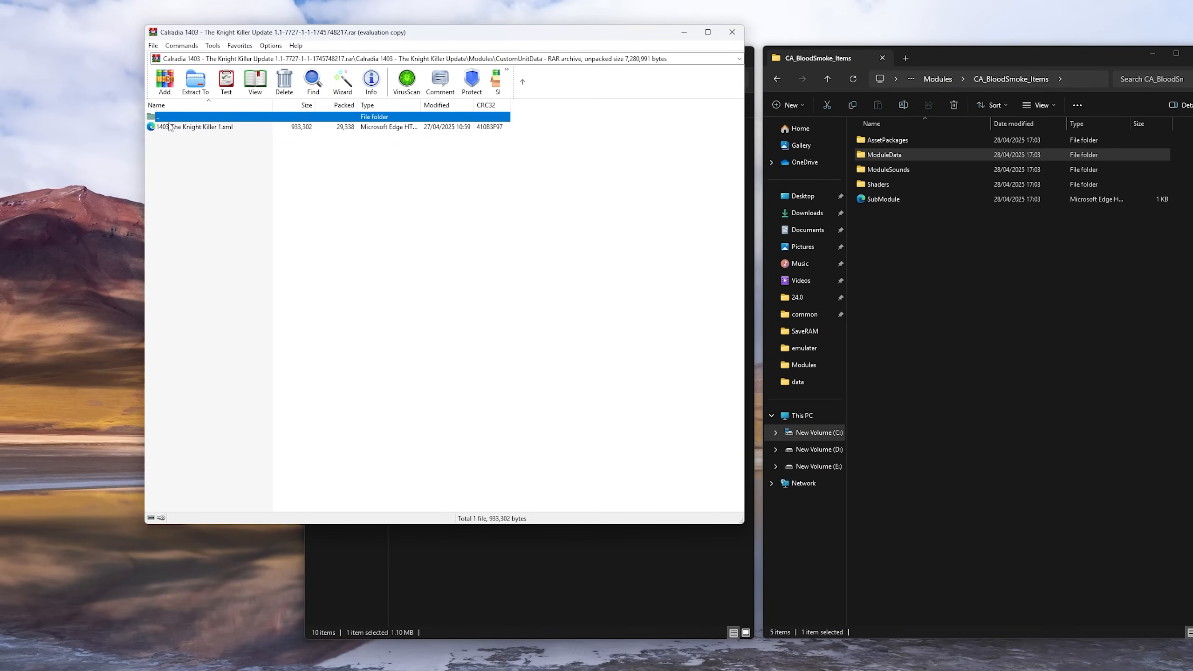
{"action": "double_click", "coordinate": [170, 117]}
{"action": "double_click", "coordinate": [173, 138]}
Return to the game's Modules folder in File Explorer, find the CustomSeries folder and open it
{"action": "left_click", "coordinate": [935, 79]}
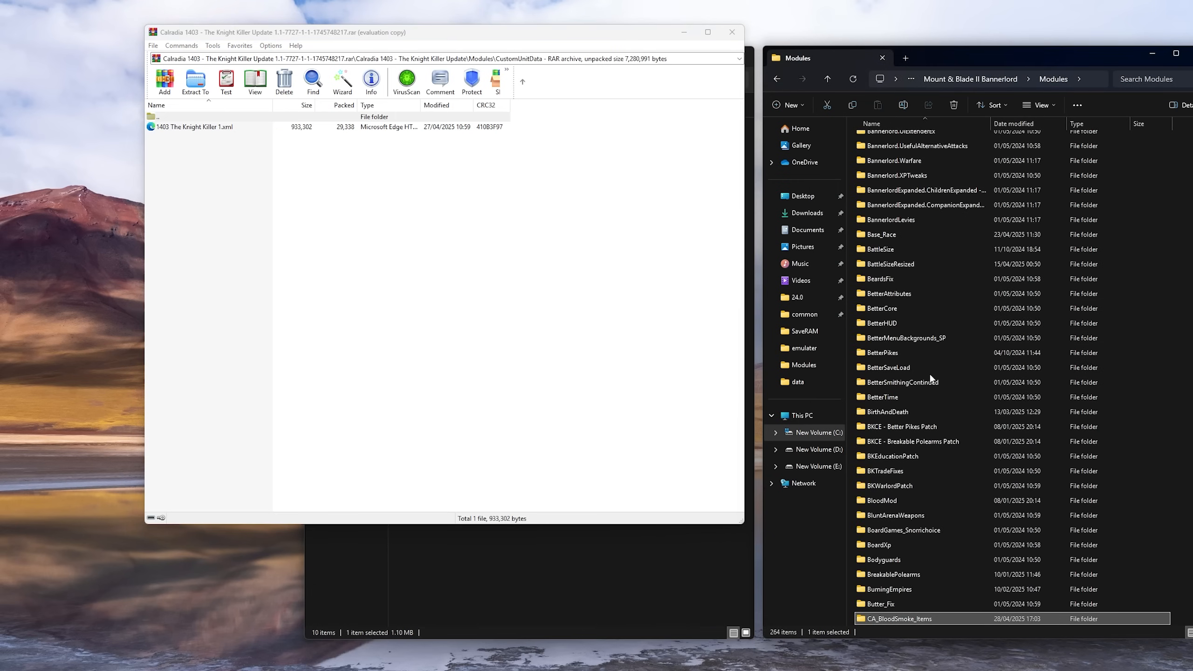
{"action": "left_click", "coordinate": [915, 368]}
{"action": "key", "text": "c"}
{"action": "key", "text": "c"}
{"action": "key", "text": "c"}
{"action": "key", "text": "c"}
{"action": "key", "text": "c"}
{"action": "key", "text": "c"}
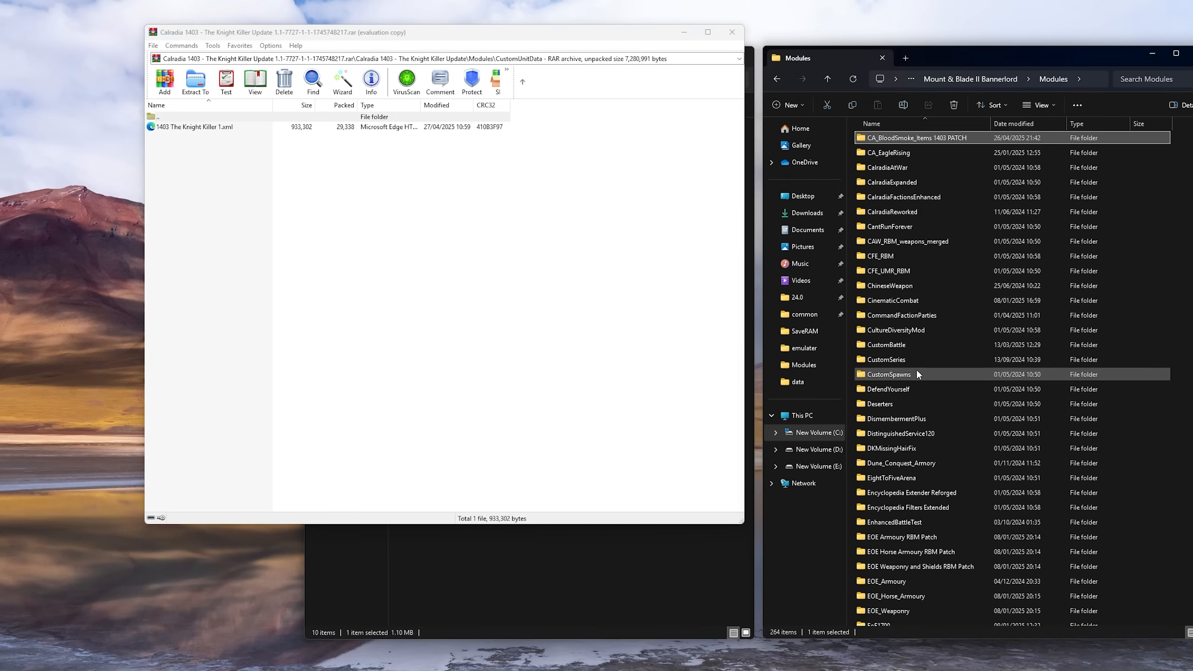
{"action": "key", "text": "c"}
{"action": "key", "text": "c"}
{"action": "key", "text": "c"}
{"action": "key", "text": "c"}
{"action": "key", "text": "c"}
{"action": "key", "text": "c"}
{"action": "key", "text": "c"}
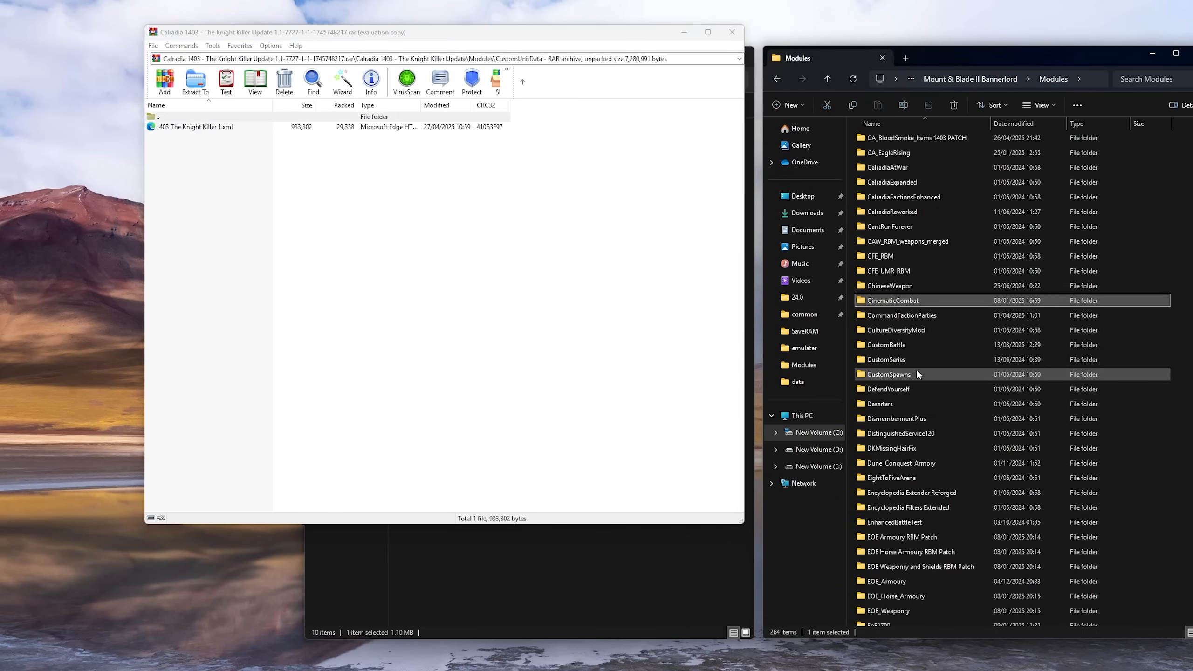
{"action": "left_click", "coordinate": [903, 360]}
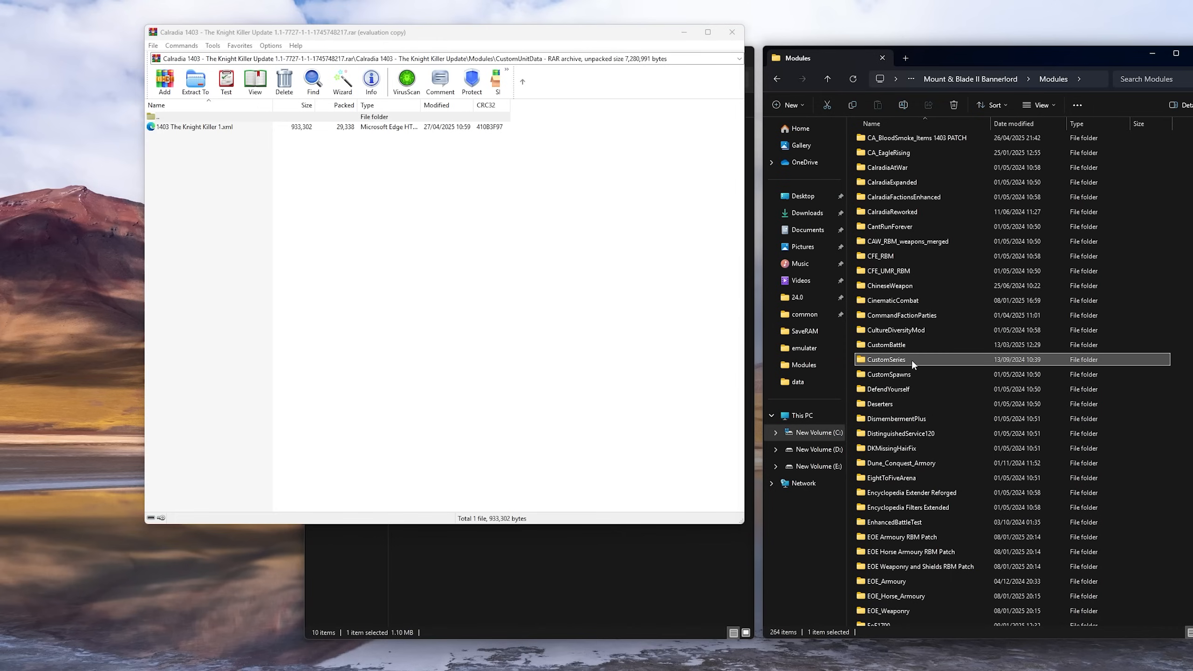
{"action": "double_click", "coordinate": [912, 360]}
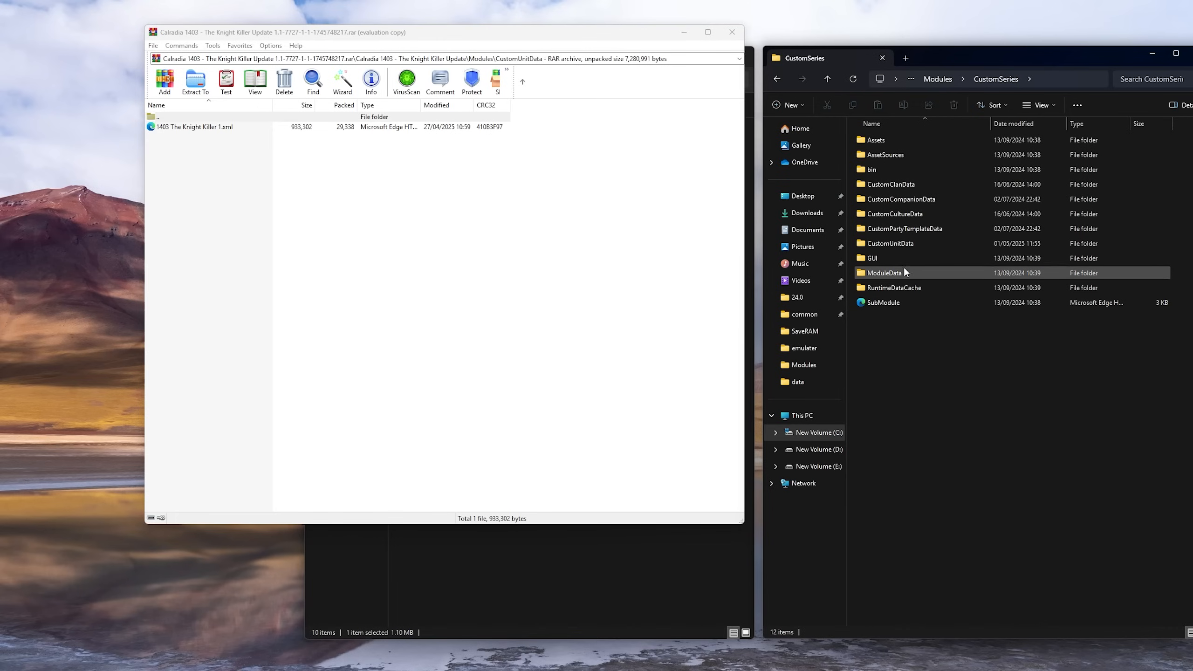
Open CustomUnitData inside CustomSeries and extract 1403 The Knight Killer 1.xml from the archive into it
{"action": "left_click", "coordinate": [880, 244]}
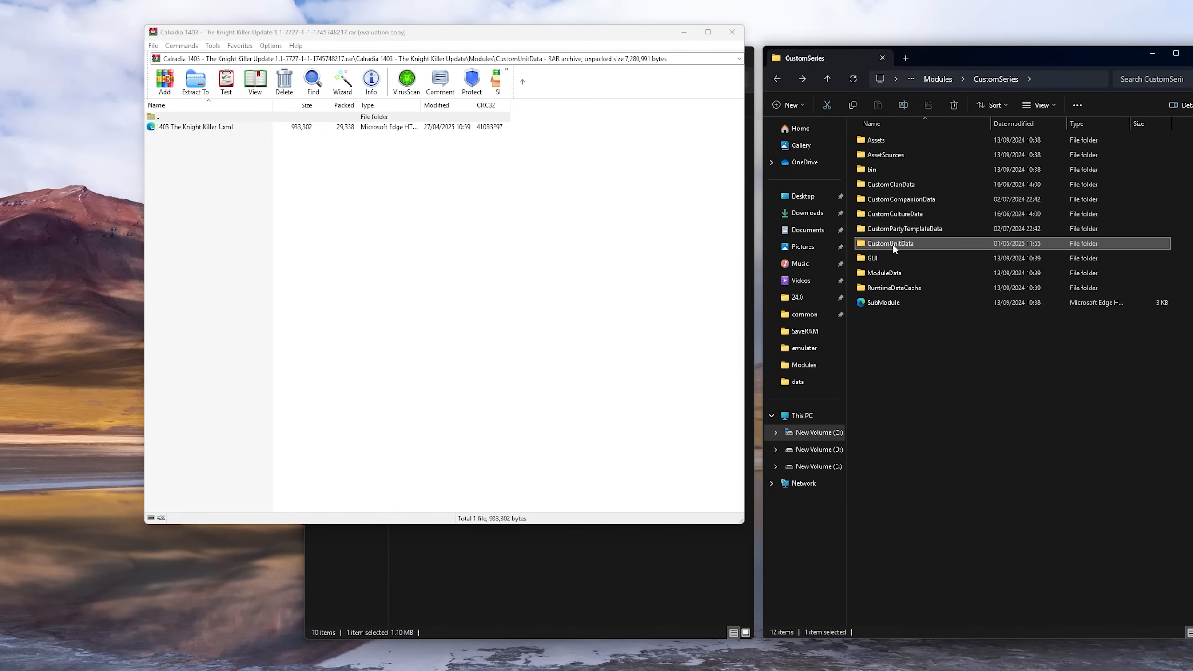
{"action": "double_click", "coordinate": [893, 244]}
{"action": "left_click_drag", "start_coordinate": [237, 132], "coordinate": [431, 159]}
{"action": "left_click_drag", "start_coordinate": [183, 128], "coordinate": [433, 159]}
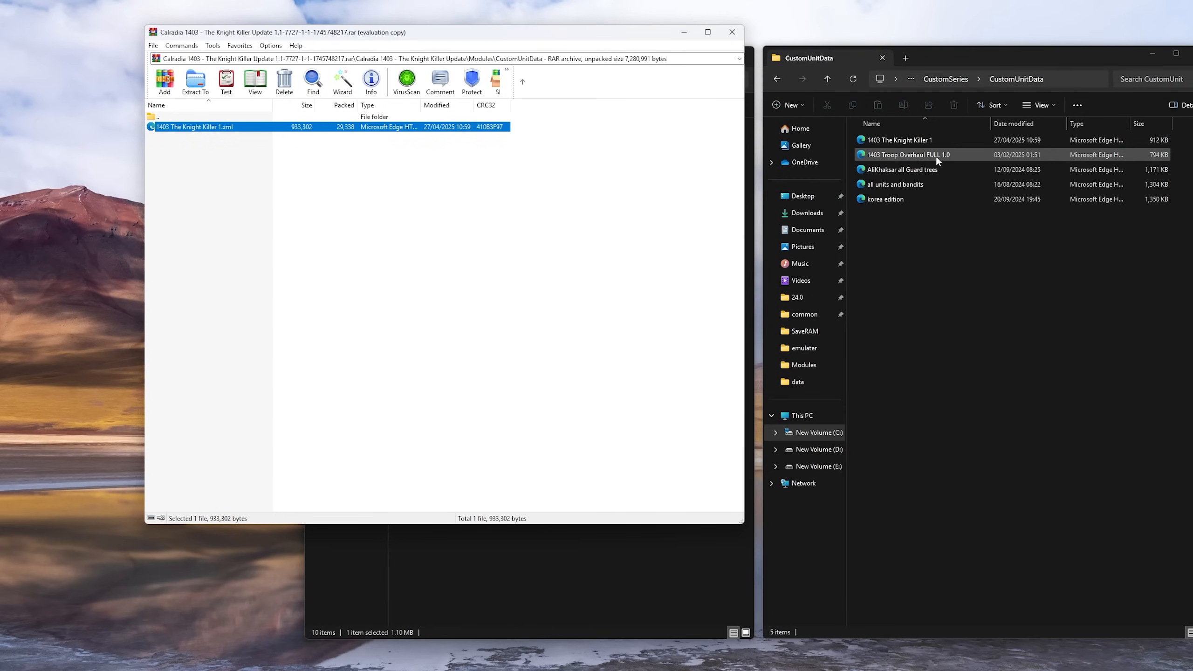
{"action": "left_click", "coordinate": [939, 157]}
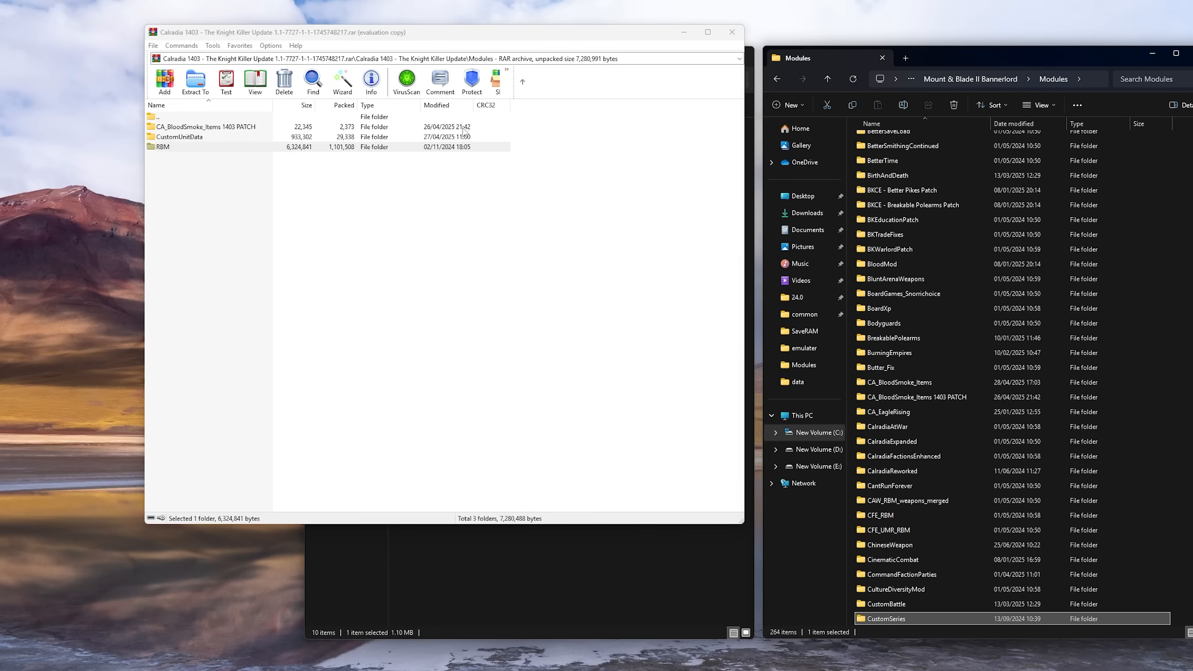
Open the RBM folder in the archive, then find and open the matching RBM folder in the game's Modules folder
{"action": "double_click", "coordinate": [174, 147]}
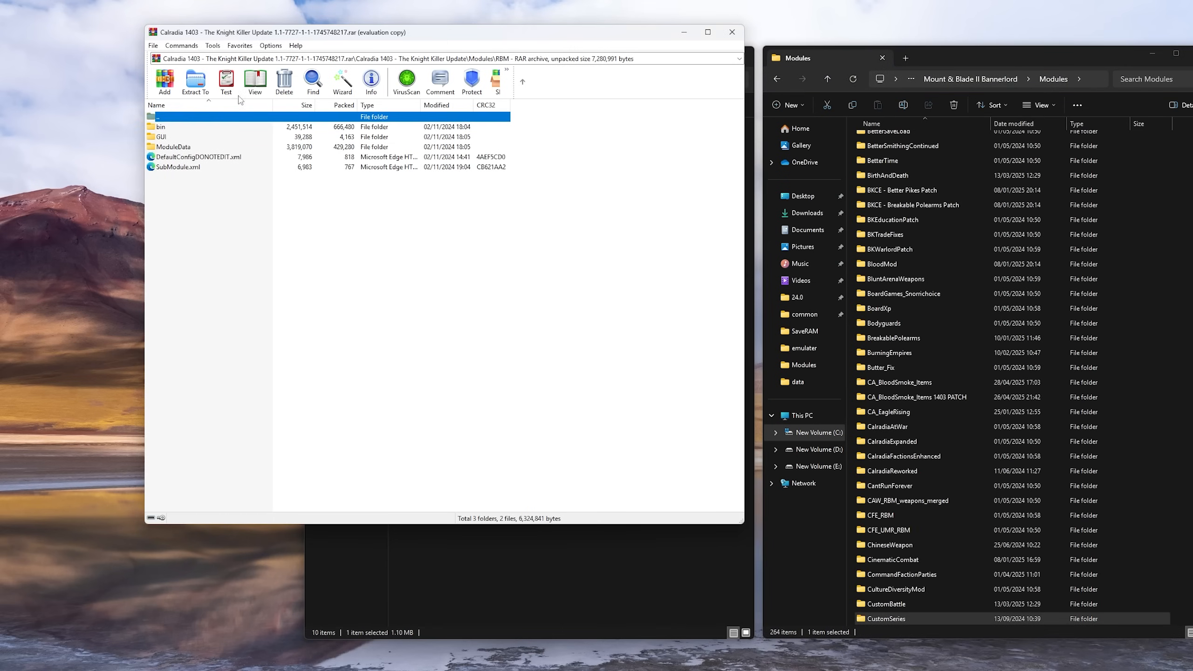
{"action": "left_click", "coordinate": [888, 294]}
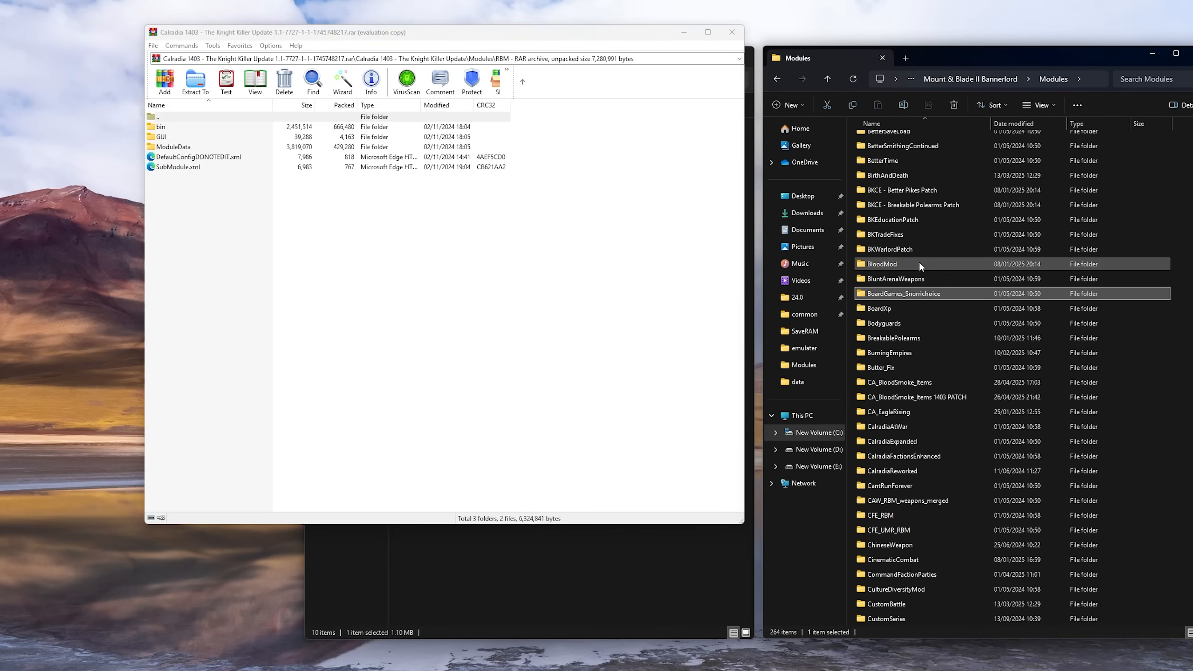
{"action": "key", "text": "r"}
{"action": "key", "text": "r"}
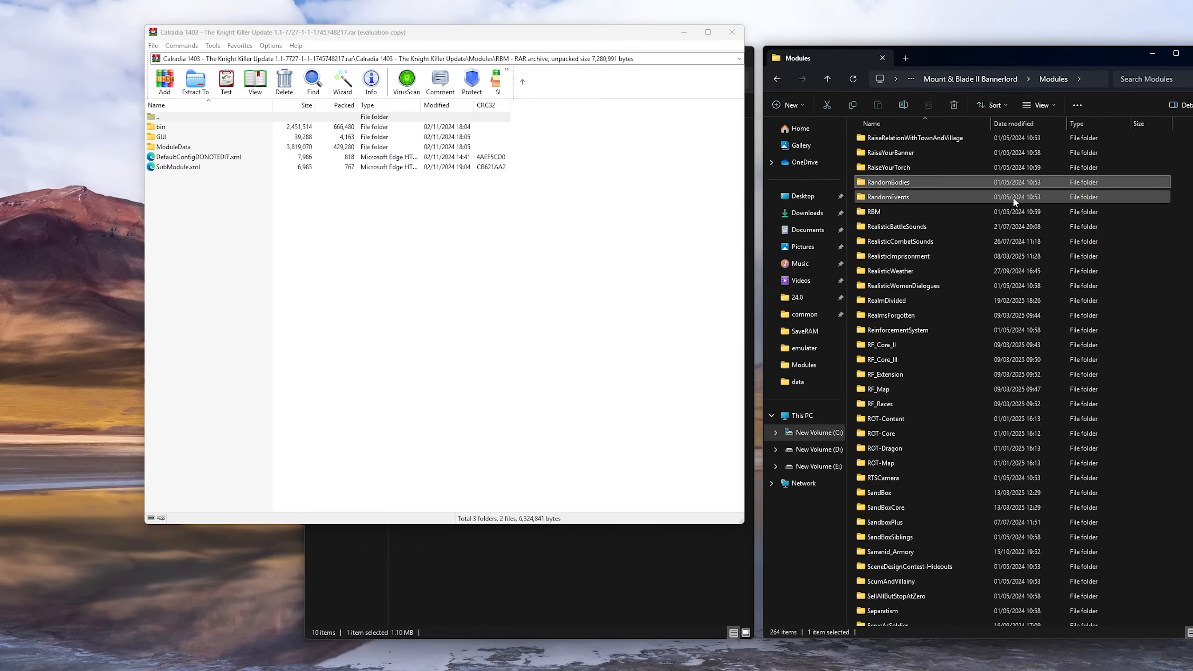
{"action": "double_click", "coordinate": [891, 210]}
Extract all folders and files from the archive's RBM folder into the game's RBM folder, replacing the existing files
{"action": "left_click_drag", "start_coordinate": [292, 234], "coordinate": [169, 110]}
{"action": "left_click", "coordinate": [192, 224]}
{"action": "left_click_drag", "start_coordinate": [192, 226], "coordinate": [978, 265]}
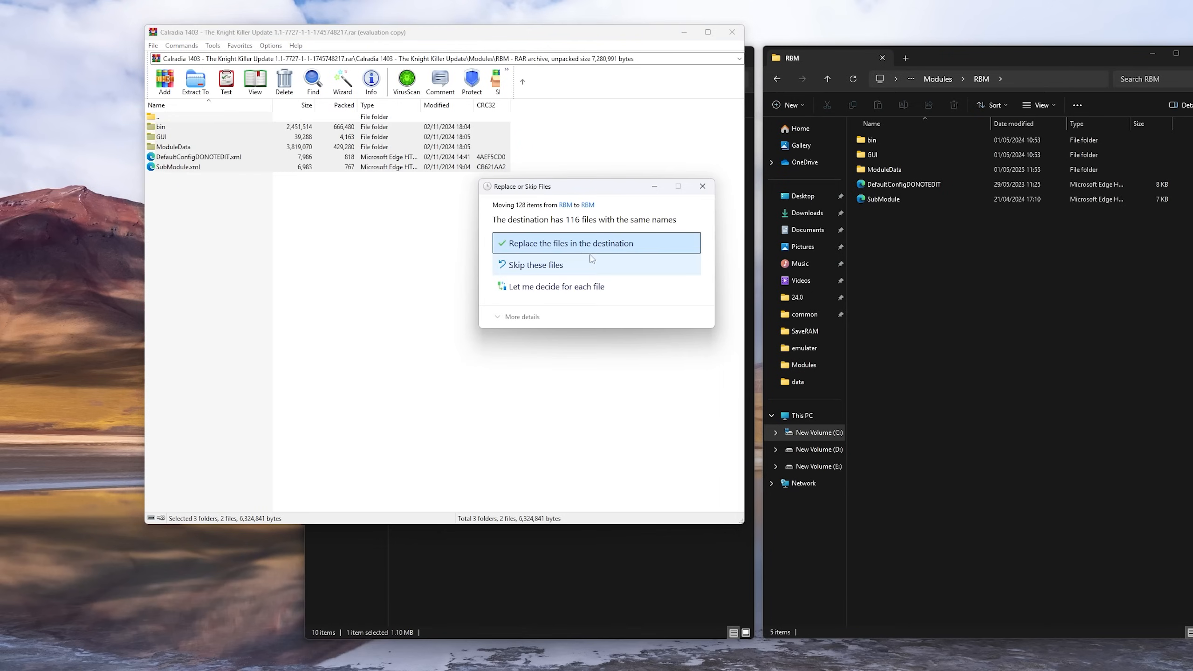
{"action": "left_click", "coordinate": [541, 244]}
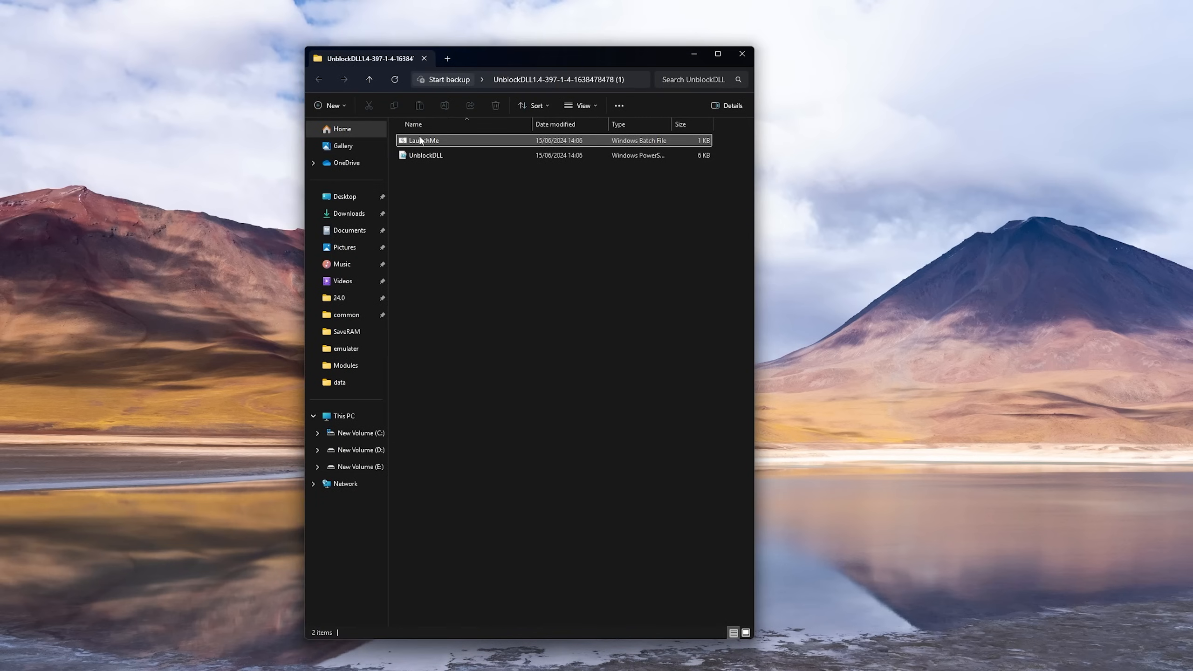
Run the LaunchMe batch file from the UnblockDLL1.4 folder to unblock the installed modules' DLL files
{"action": "double_click", "coordinate": [421, 139]}
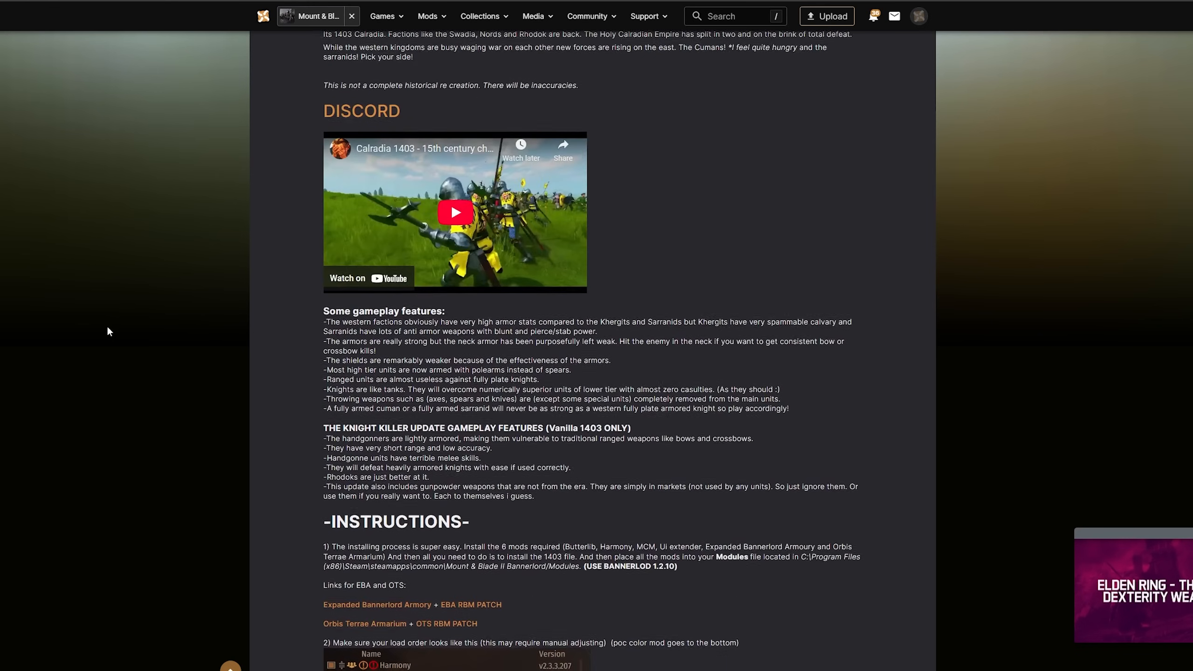
Place Novus Launcher beside the Calradia 1403 page's load order instructions and compare the entries from Harmony through Birth and Aging Options
{"action": "scroll", "coordinate": [107, 328], "scroll_direction": "up", "scroll_amount": 15}
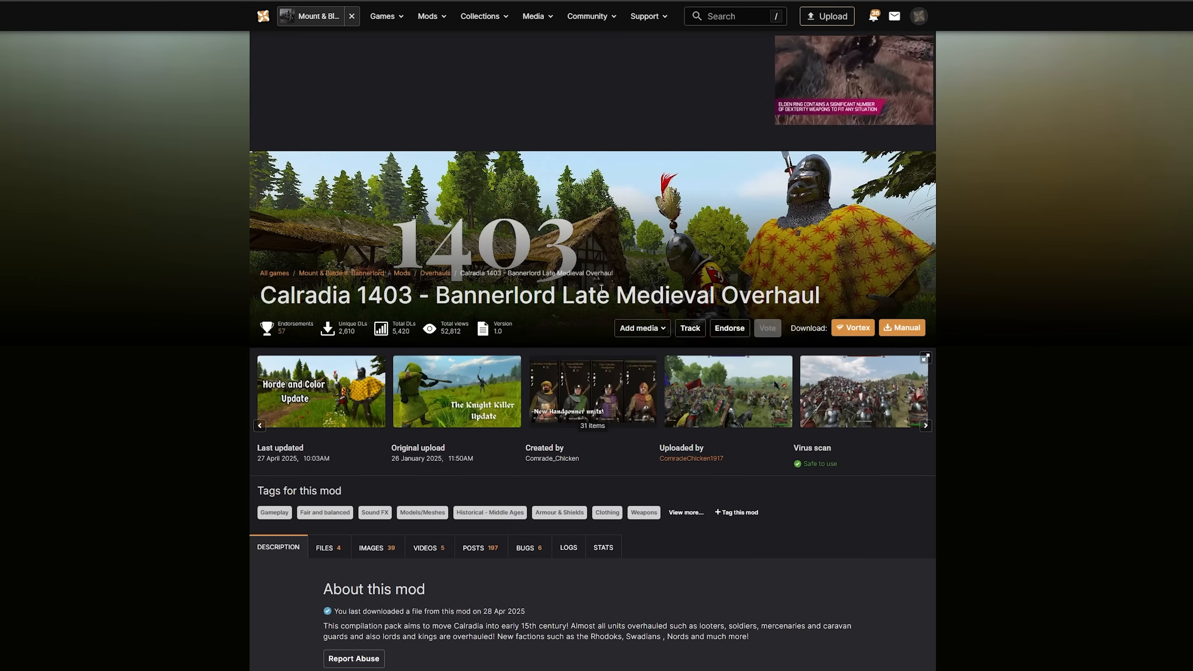
{"action": "scroll", "coordinate": [739, 306], "scroll_direction": "down", "scroll_amount": 20}
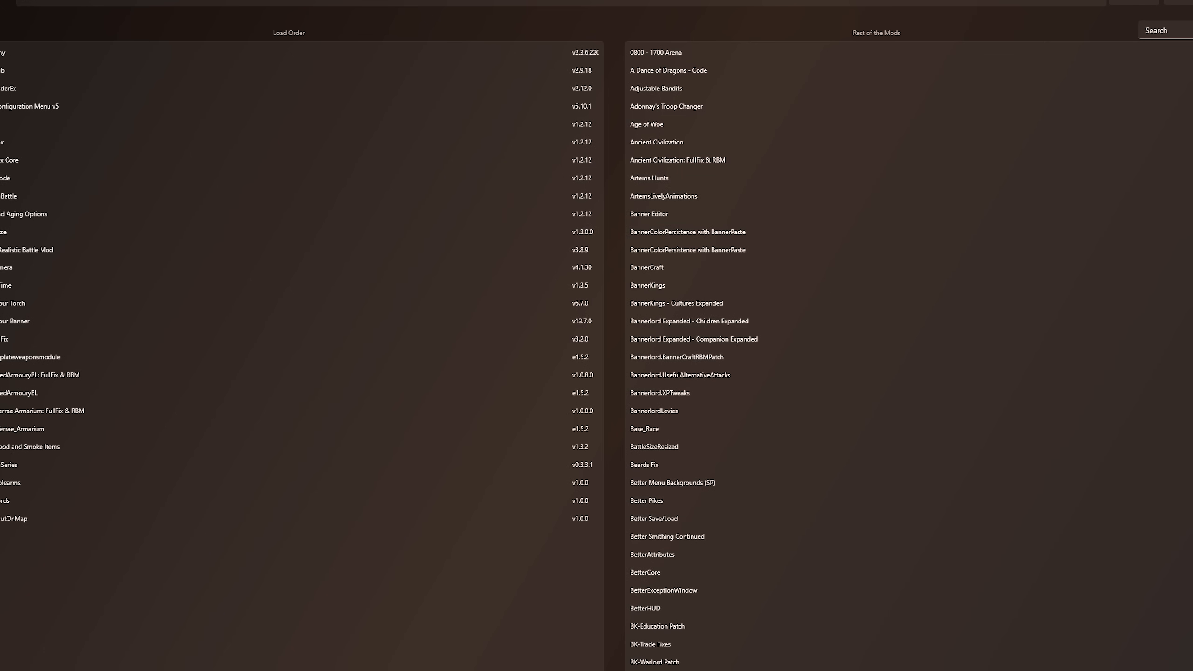
{"action": "left_click_drag", "start_coordinate": [564, 0], "coordinate": [923, 169]}
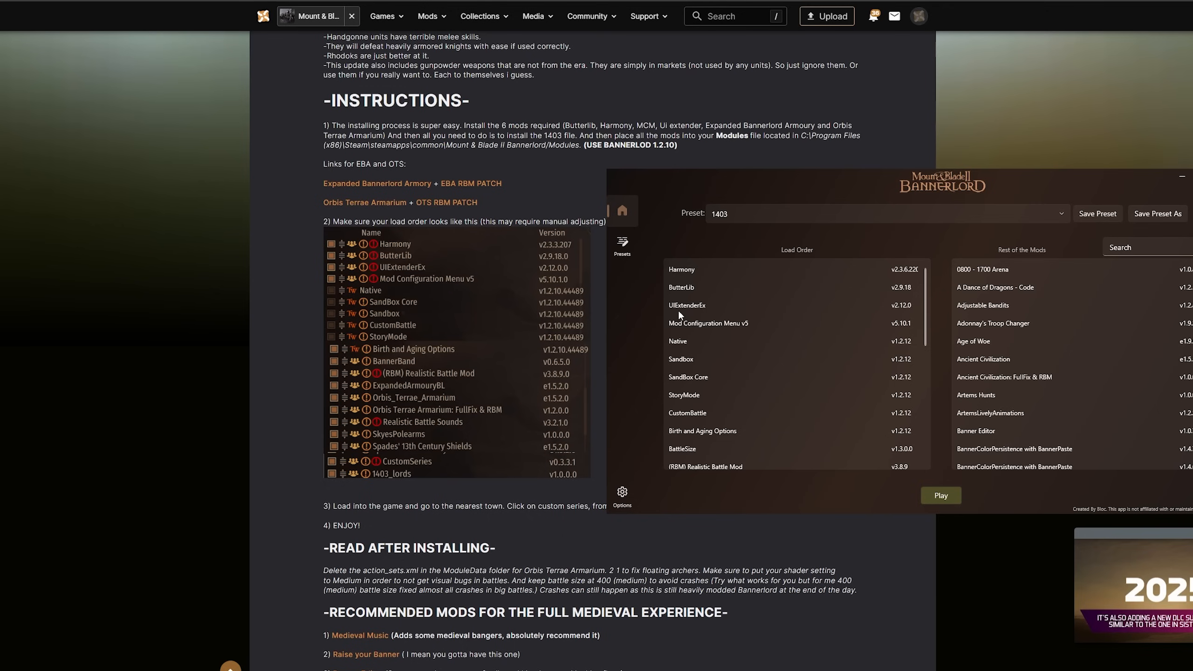
{"action": "left_click", "coordinate": [684, 342]}
{"action": "left_click", "coordinate": [688, 414]}
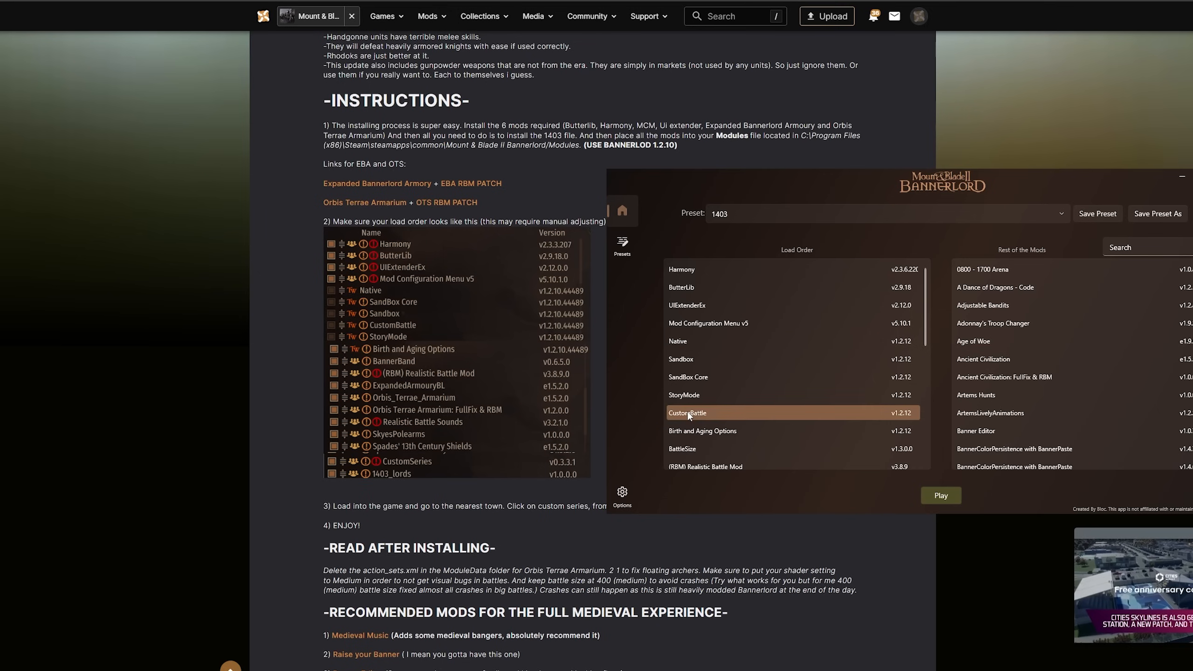
{"action": "left_click", "coordinate": [711, 432]}
Remove BattleSize, RTS Camera, Better Time, Raise your Torch, Raise your Banner, Banner Fix and ZoomOutOnMap from the 1403 preset's load order
{"action": "scroll", "coordinate": [735, 394], "scroll_direction": "down", "scroll_amount": 3}
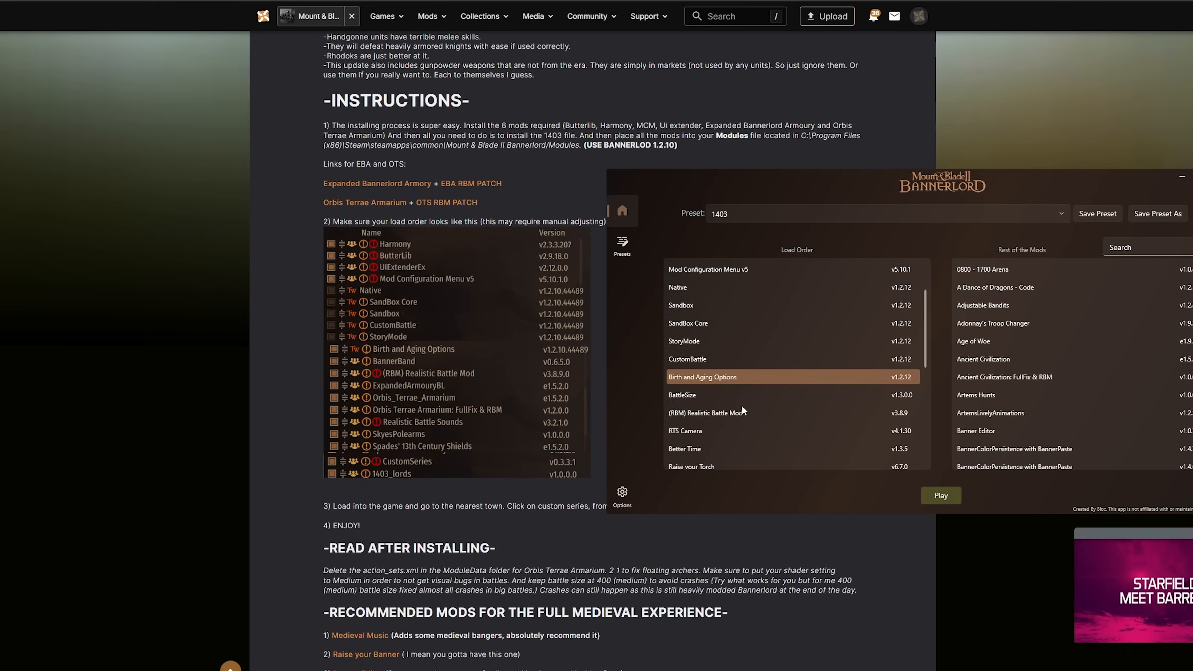
{"action": "left_click_drag", "start_coordinate": [689, 292], "coordinate": [986, 300]}
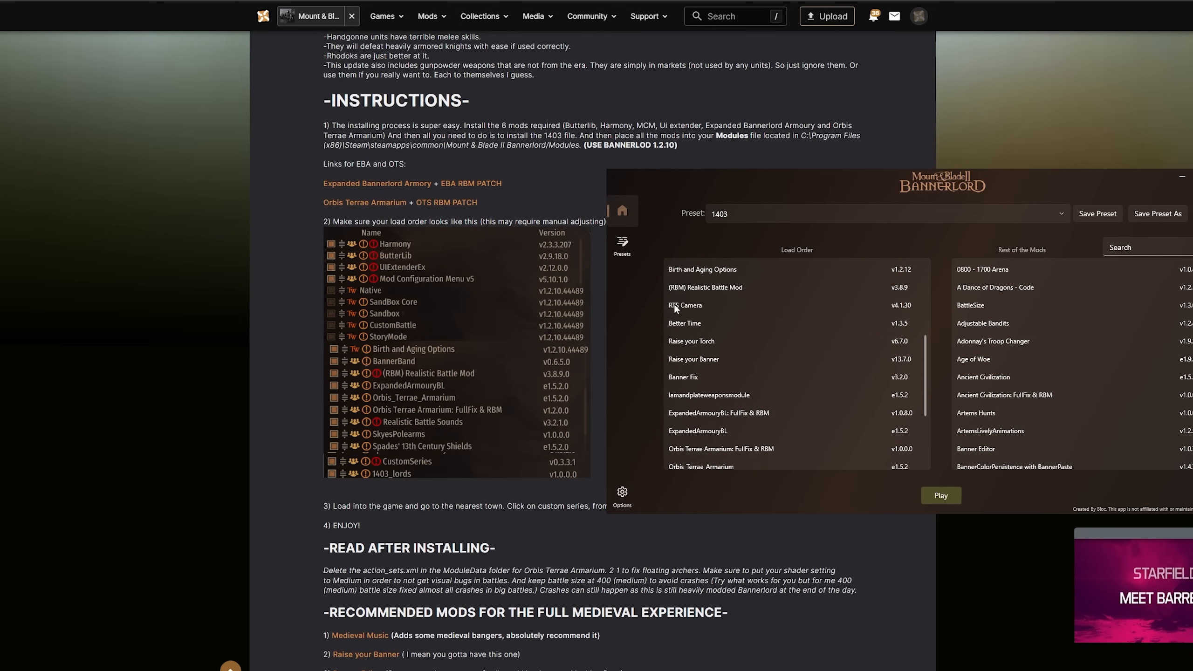
{"action": "left_click_drag", "start_coordinate": [696, 303], "coordinate": [953, 333]}
{"action": "left_click_drag", "start_coordinate": [737, 306], "coordinate": [986, 324]}
{"action": "left_click_drag", "start_coordinate": [689, 305], "coordinate": [987, 358]}
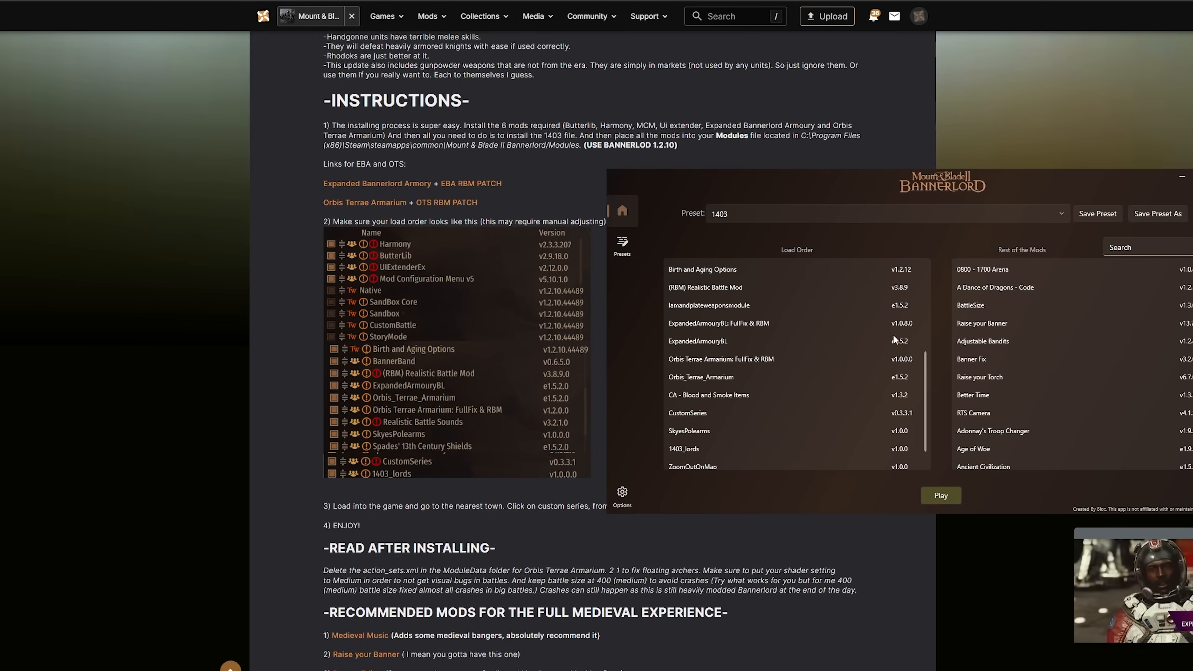
{"action": "left_click_drag", "start_coordinate": [714, 467], "coordinate": [1121, 451]}
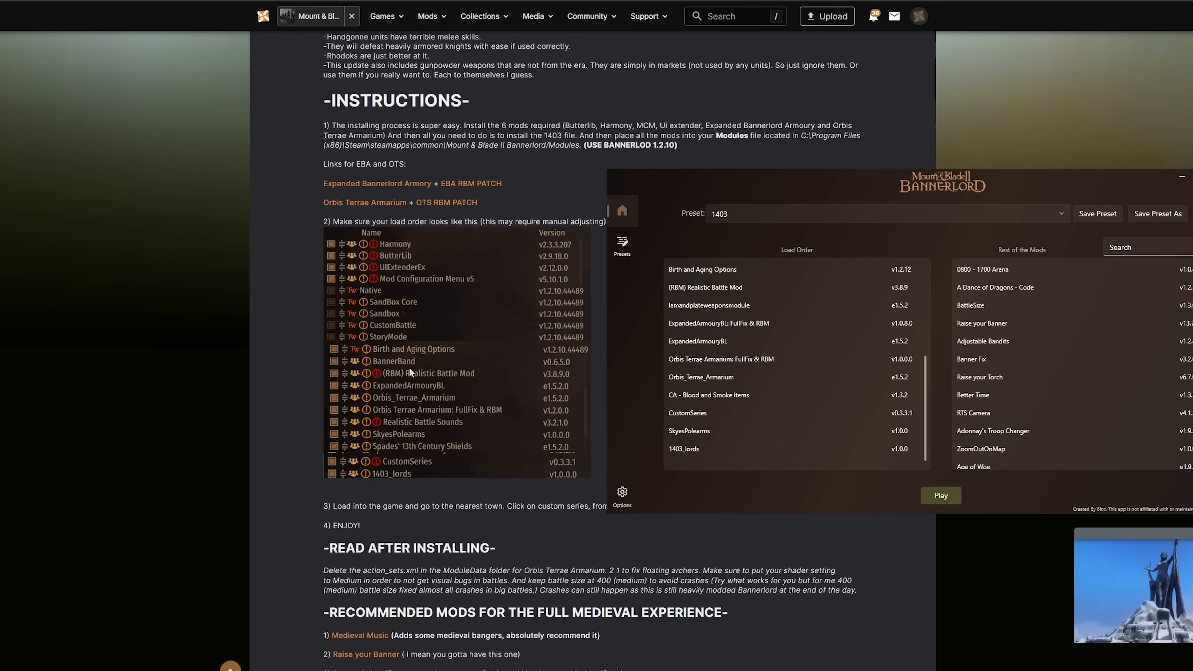
Check the remaining load order from (RBM) Realistic Battle Mod through CustomSeries against the load order image in the mod page's instructions
{"action": "scroll", "coordinate": [748, 322], "scroll_direction": "up", "scroll_amount": 1}
{"action": "scroll", "coordinate": [750, 336], "scroll_direction": "down", "scroll_amount": 1}
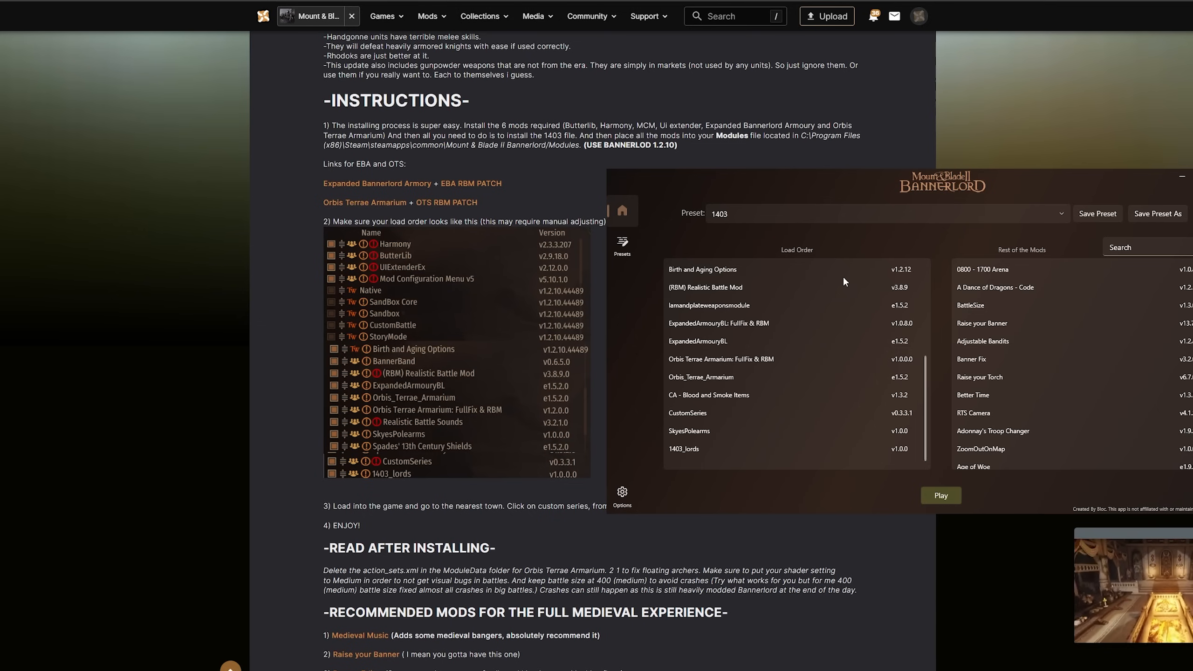
{"action": "scroll", "coordinate": [769, 305], "scroll_direction": "up", "scroll_amount": 1}
{"action": "scroll", "coordinate": [751, 331], "scroll_direction": "down", "scroll_amount": 1}
{"action": "left_click", "coordinate": [692, 287]}
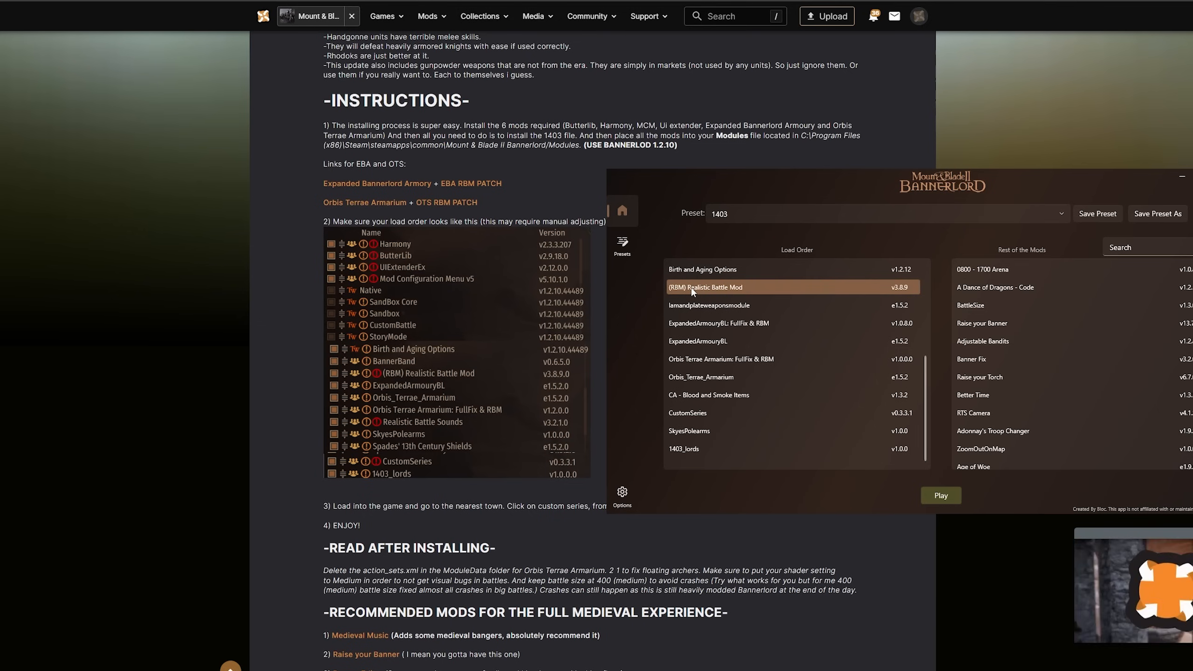
{"action": "left_click", "coordinate": [696, 306]}
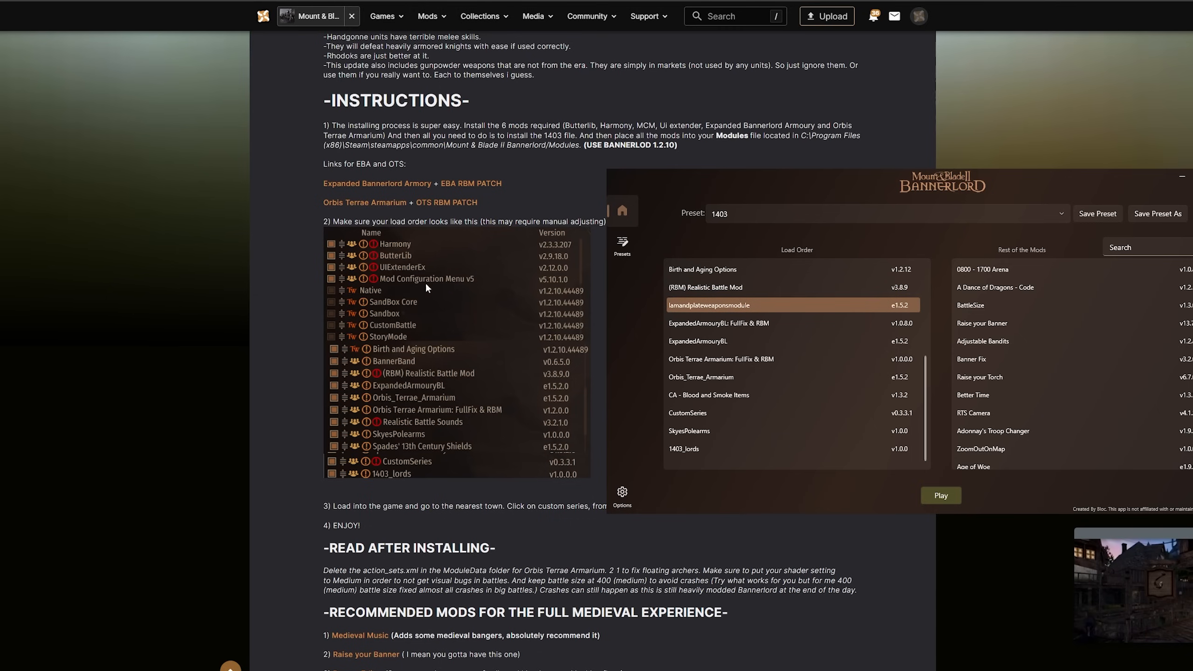
{"action": "left_click", "coordinate": [740, 324]}
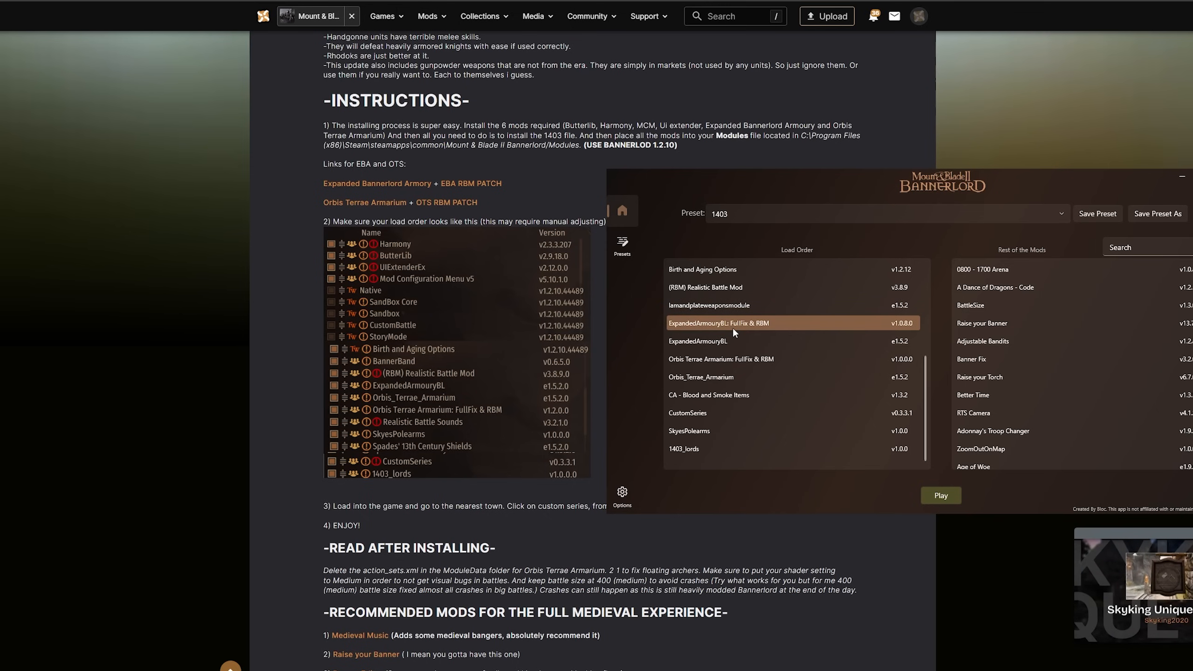
{"action": "left_click", "coordinate": [737, 347]}
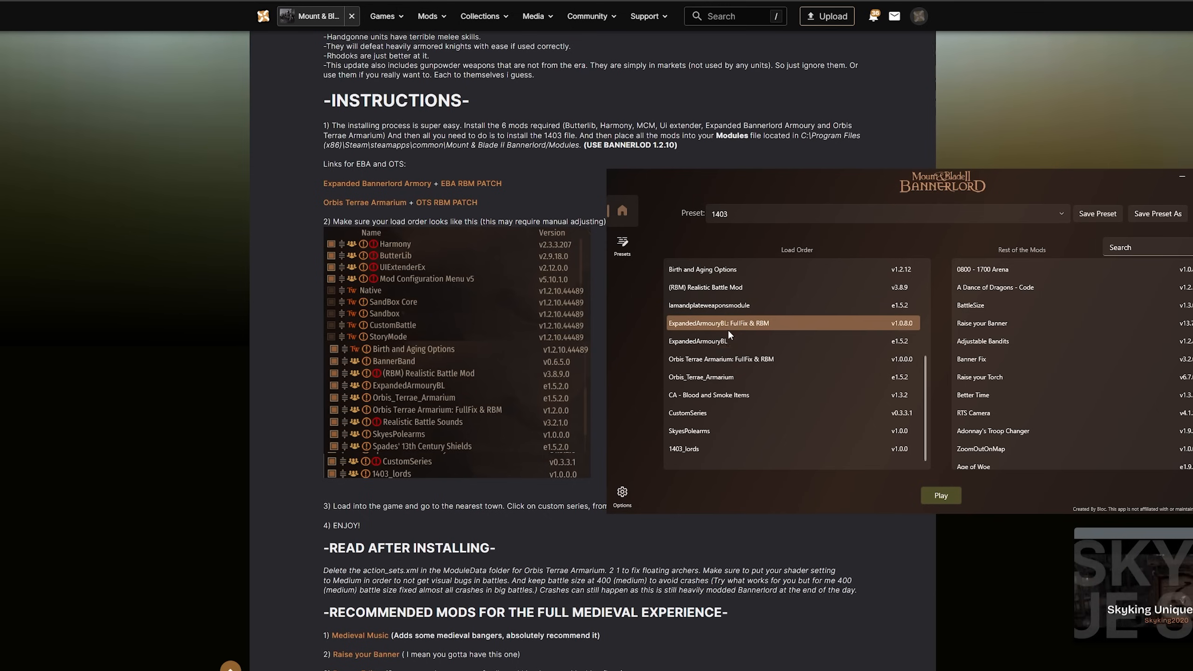
{"action": "left_click", "coordinate": [715, 359]}
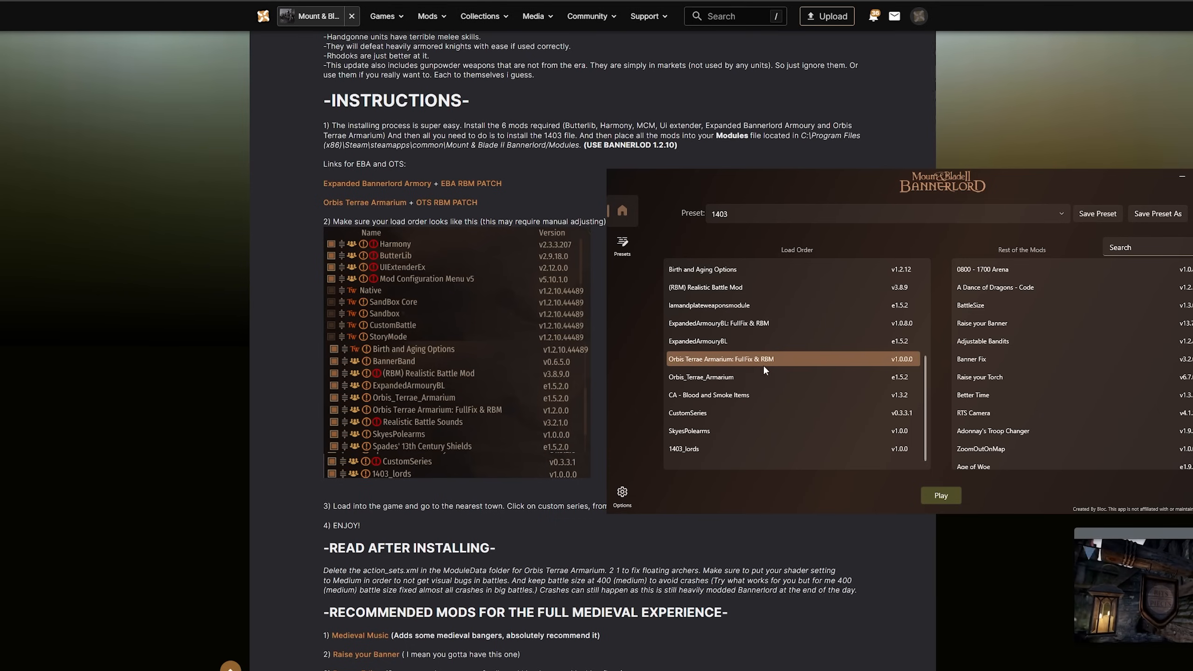
{"action": "left_click", "coordinate": [709, 379]}
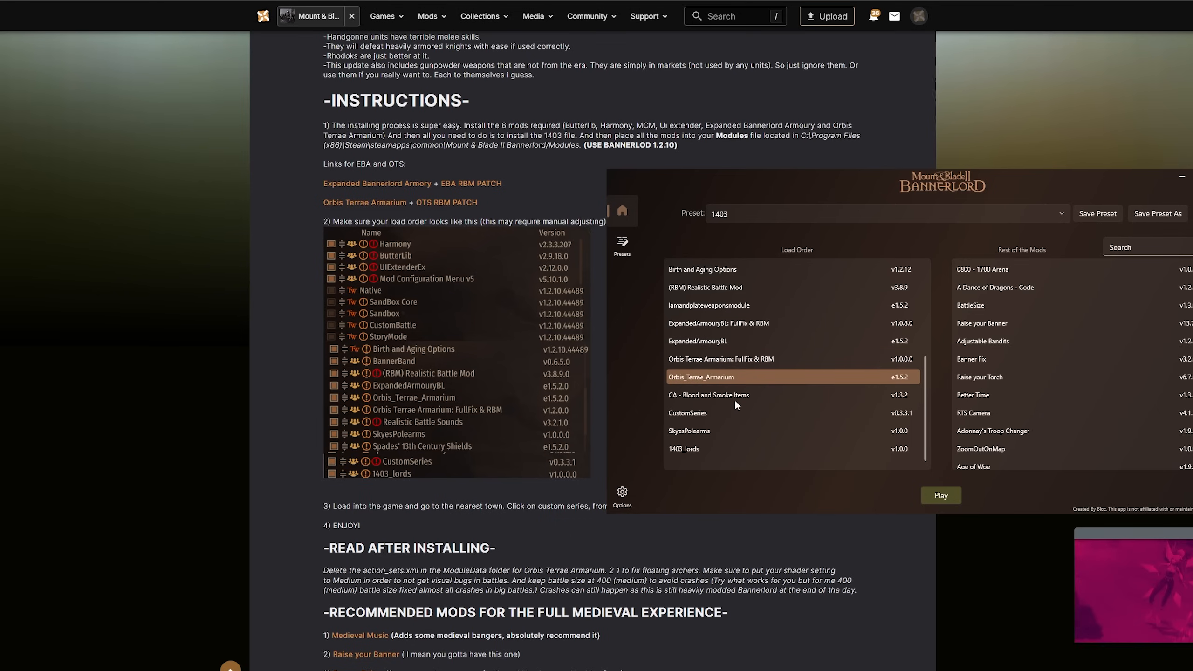
{"action": "left_click", "coordinate": [737, 395]}
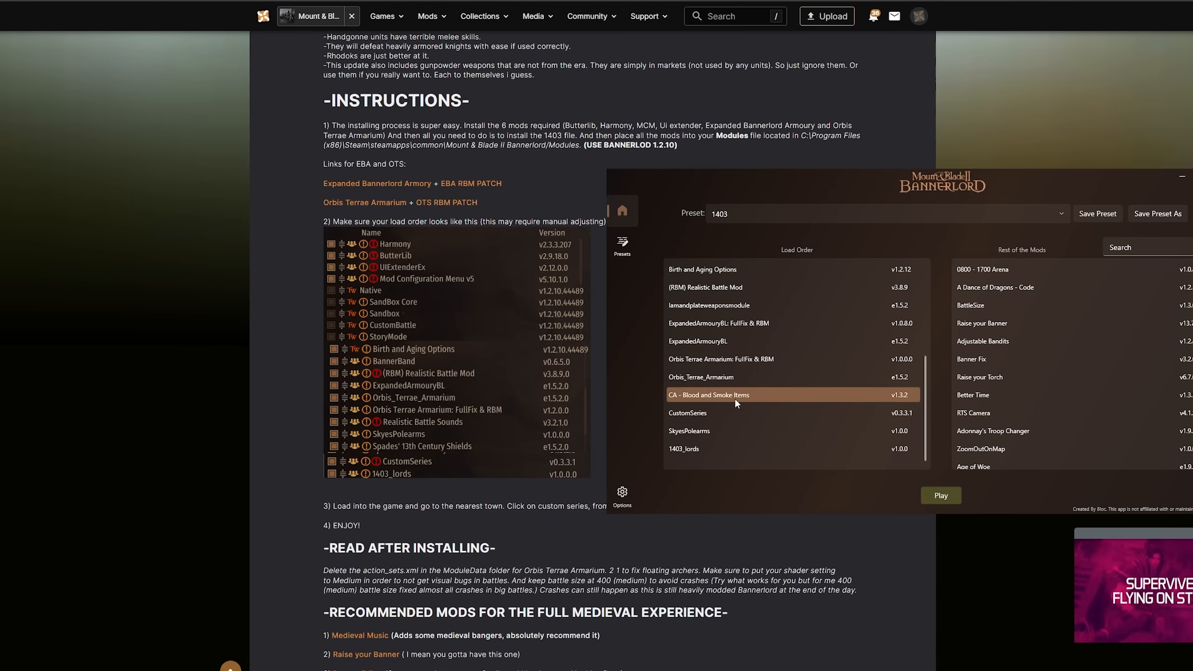
{"action": "left_click", "coordinate": [698, 416]}
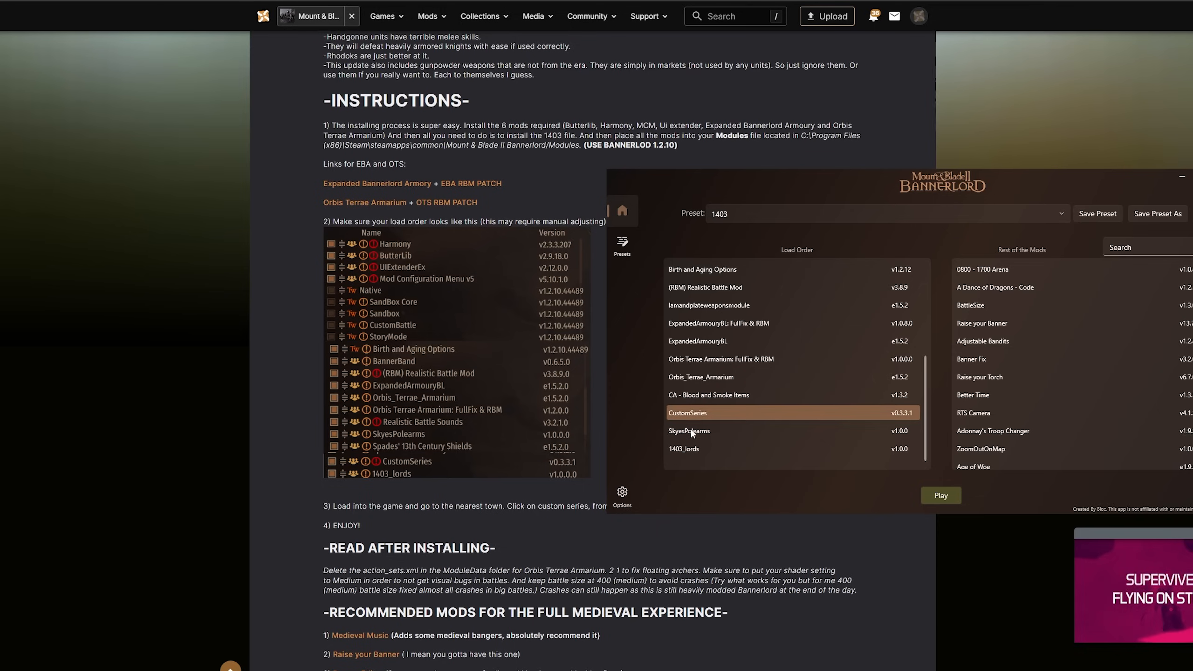
Move SkyesPolearms above CA - Blood and Smoke Items in the load order and launch the game with the 1403 preset
{"action": "left_click", "coordinate": [691, 434]}
{"action": "left_click_drag", "start_coordinate": [688, 433], "coordinate": [707, 393]}
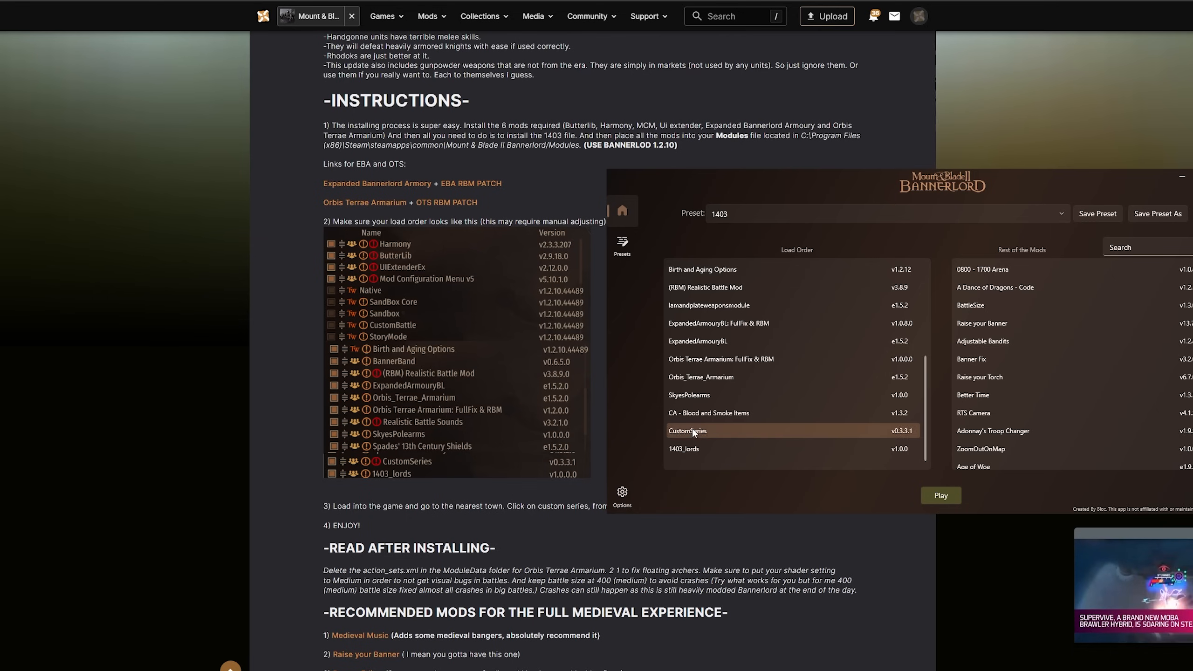
{"action": "left_click", "coordinate": [687, 448]}
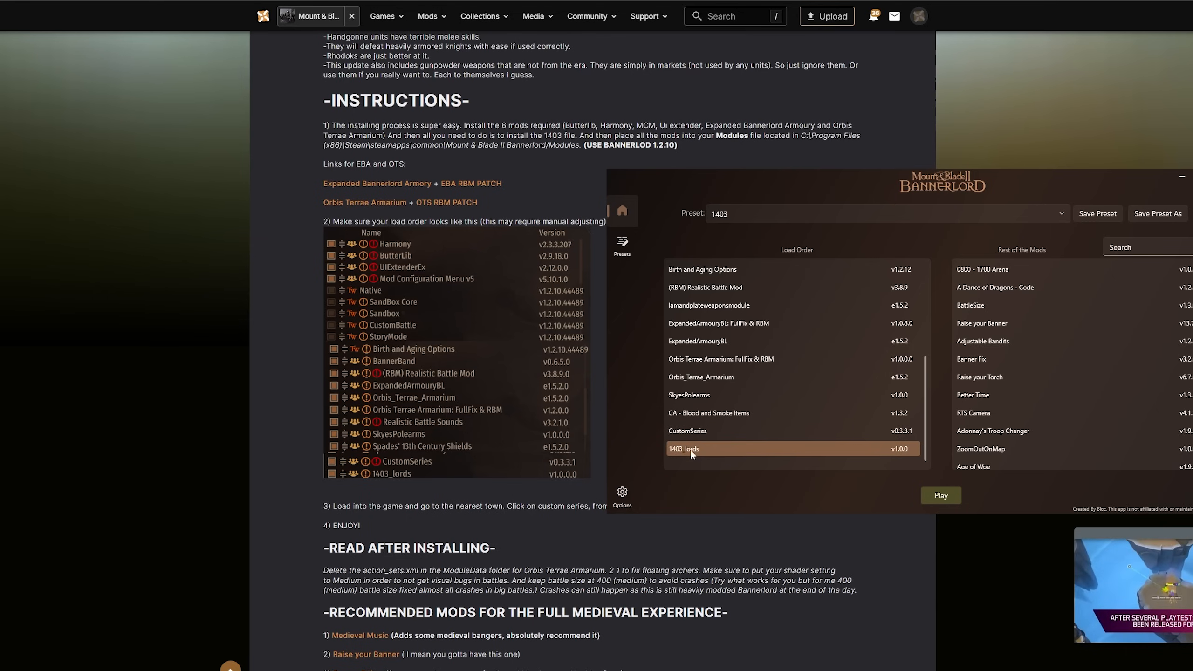
{"action": "left_click", "coordinate": [922, 500]}
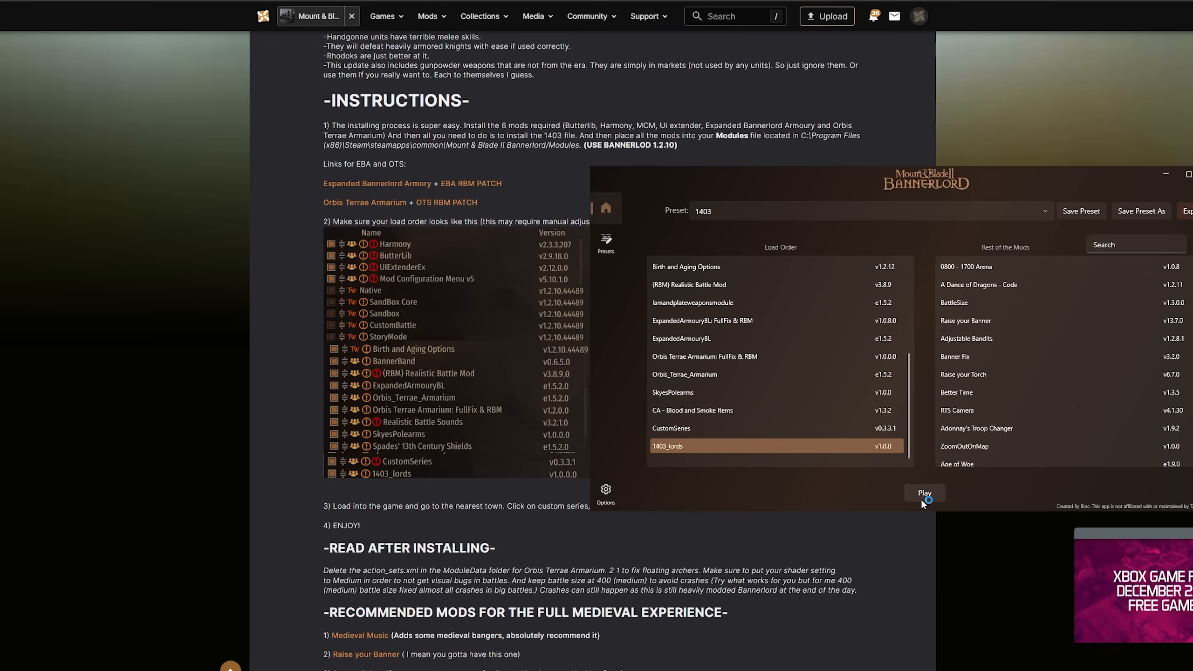
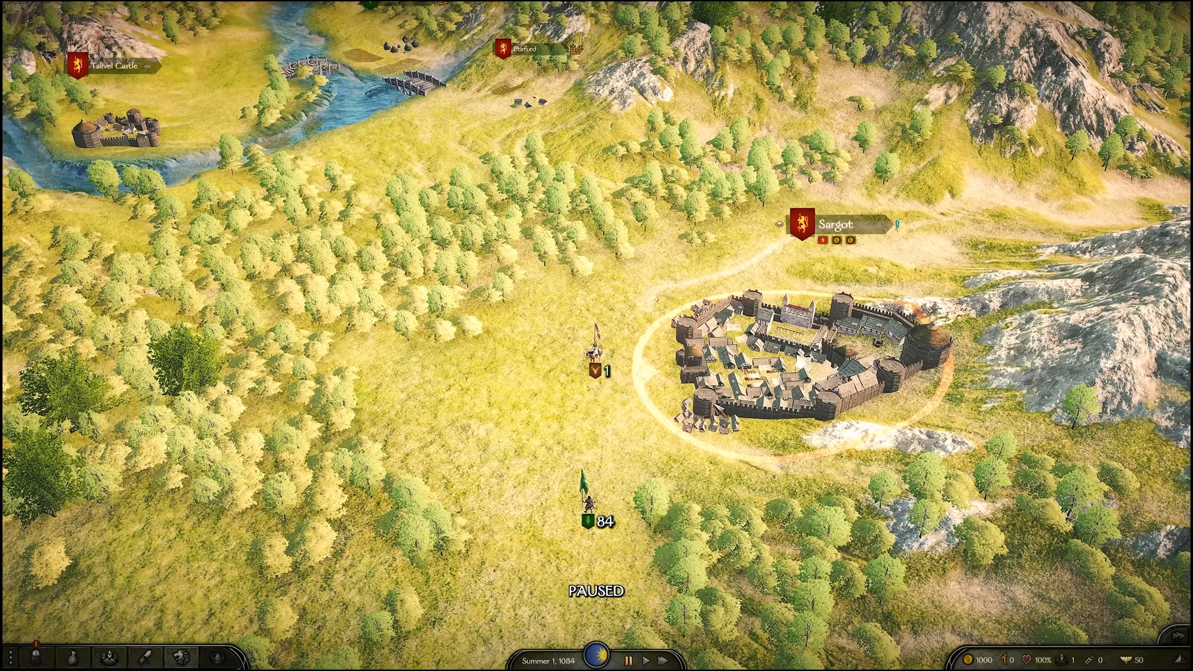
Enter the town of Sargot and open the Custom Unit editor from Custom Series
{"action": "left_click", "coordinate": [719, 377]}
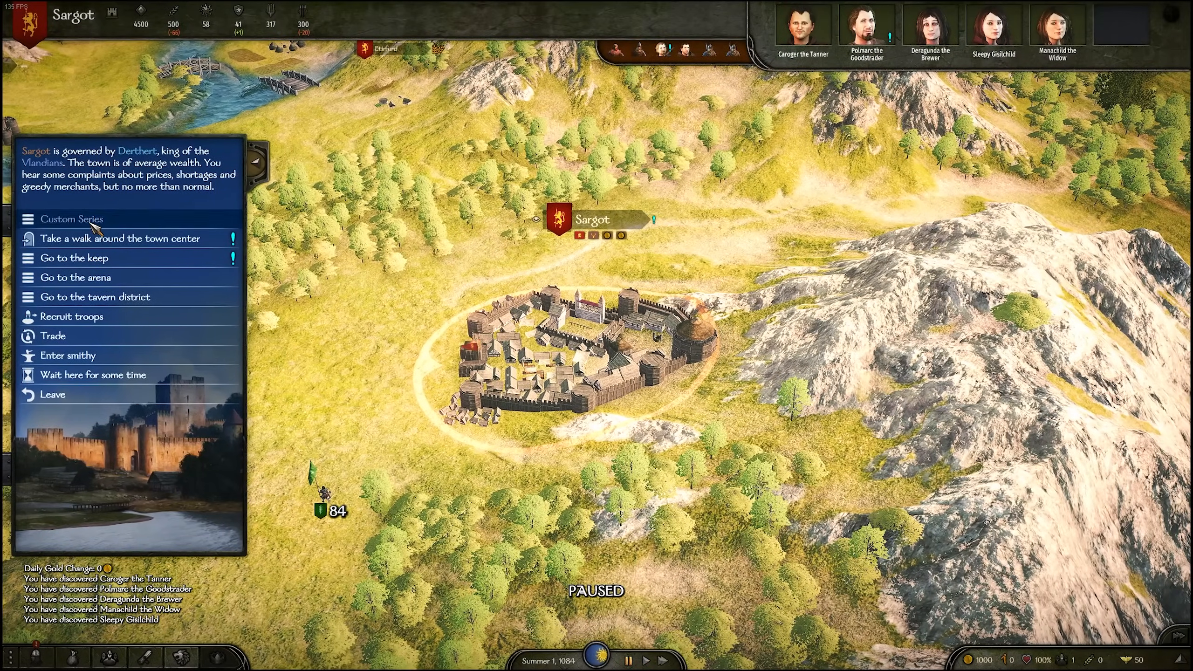
{"action": "left_click", "coordinate": [111, 221]}
{"action": "left_click", "coordinate": [603, 348]}
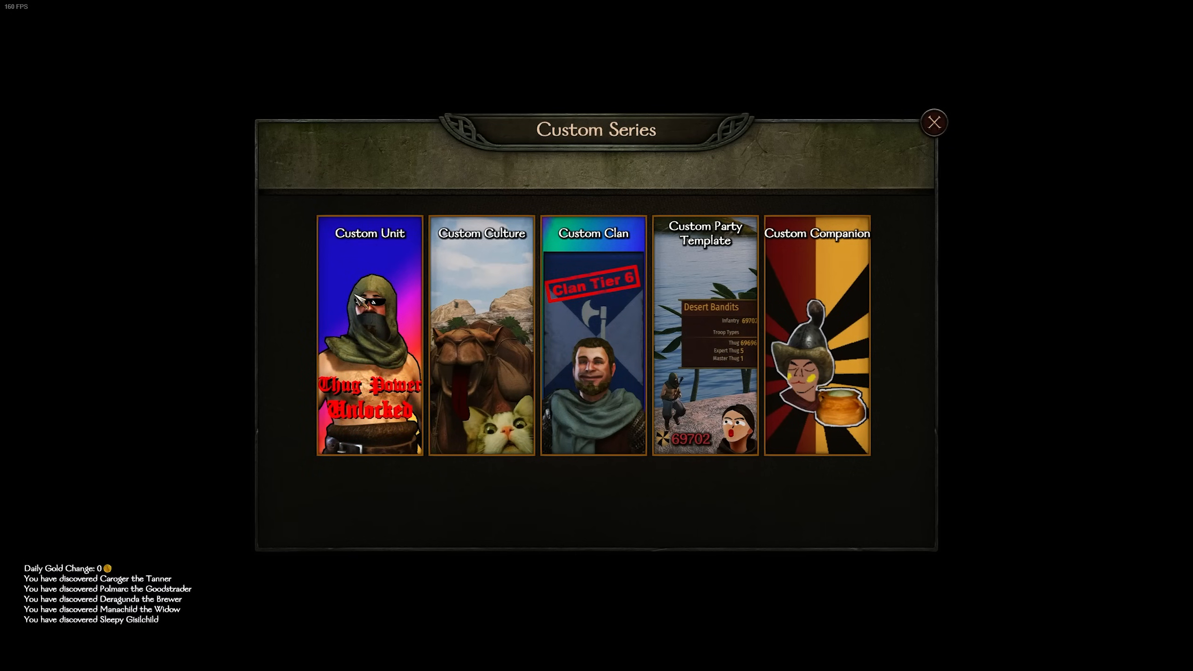
{"action": "left_click", "coordinate": [386, 287]}
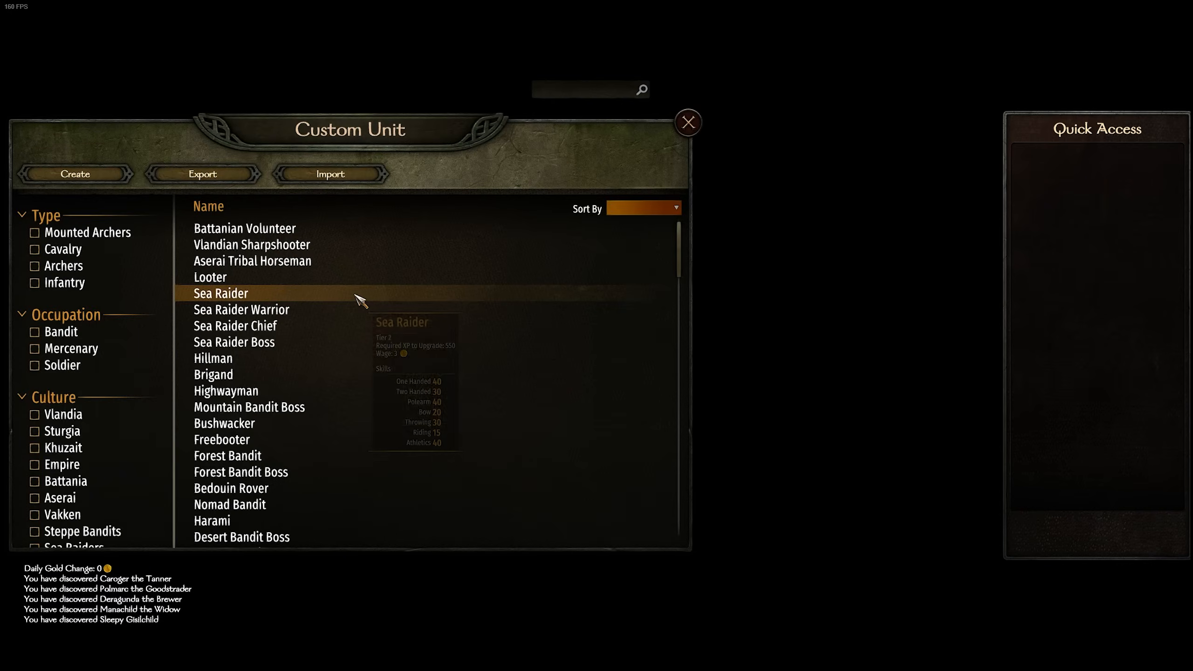
Import the custom unit file 1403 The Knight Killer 1.xml and return to the Sargot town menu
{"action": "left_click", "coordinate": [333, 179]}
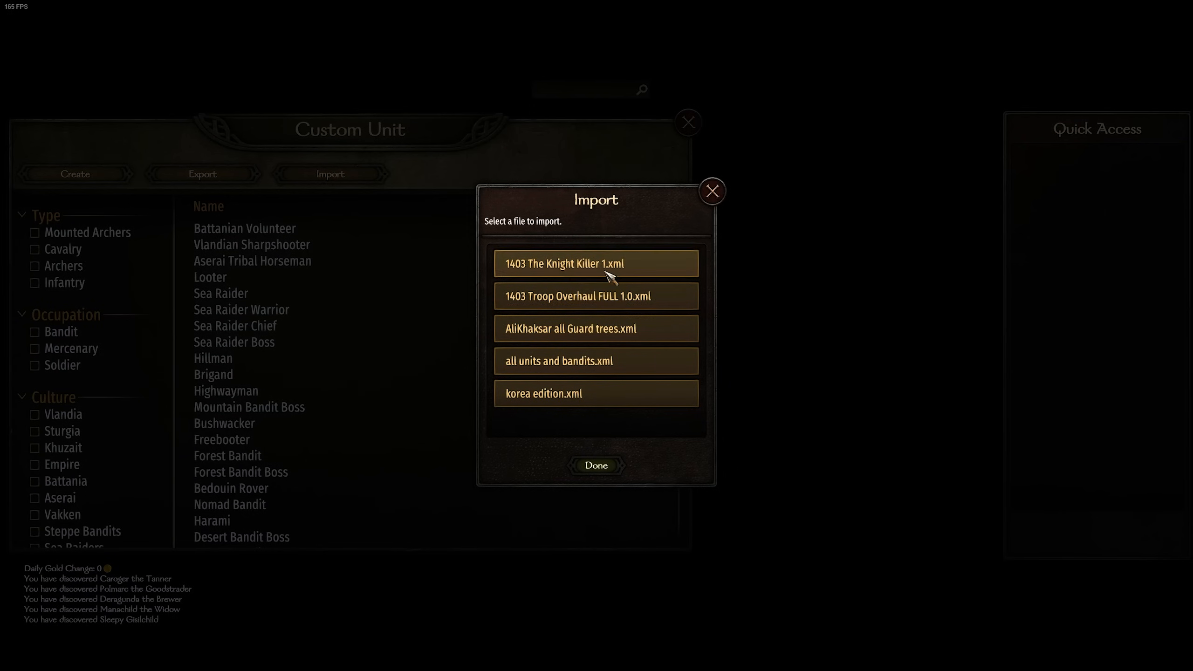
{"action": "left_click", "coordinate": [553, 266]}
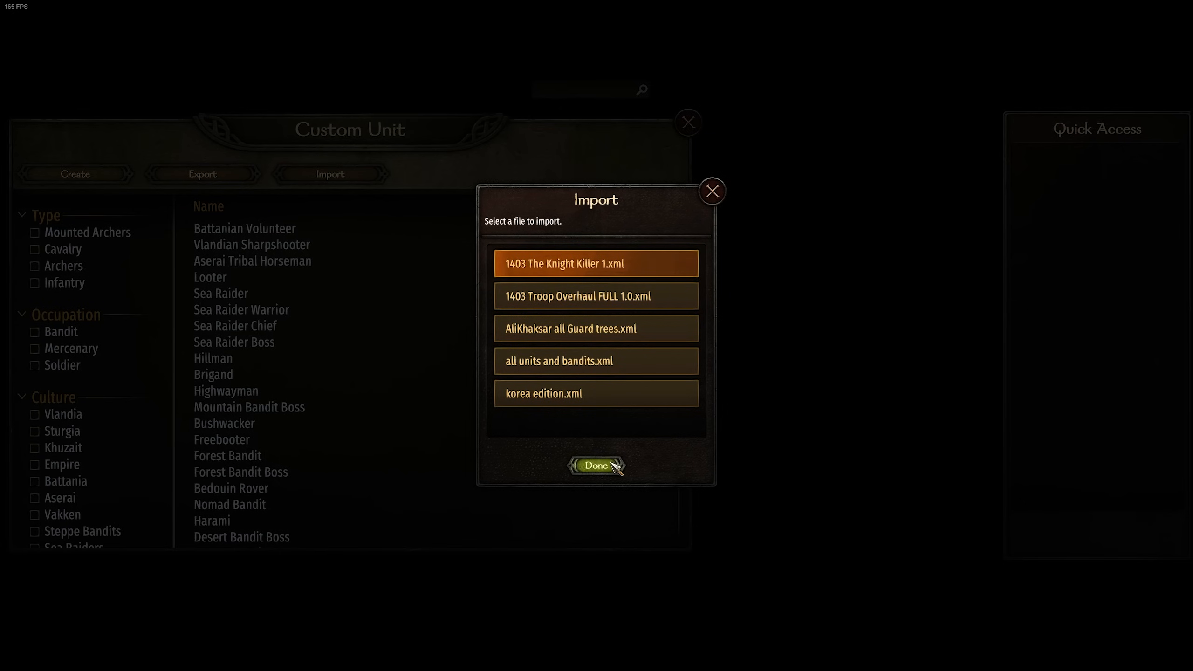
{"action": "left_click", "coordinate": [611, 297]}
{"action": "left_click", "coordinate": [609, 456]}
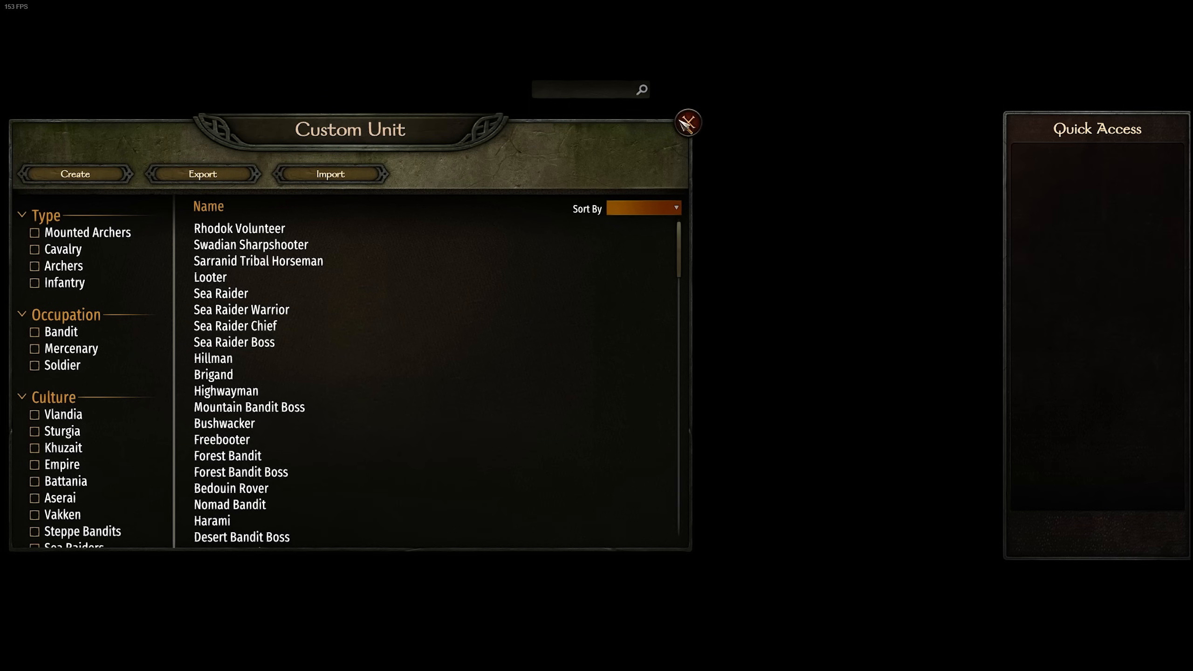
{"action": "left_click", "coordinate": [689, 123]}
{"action": "left_click", "coordinate": [933, 123]}
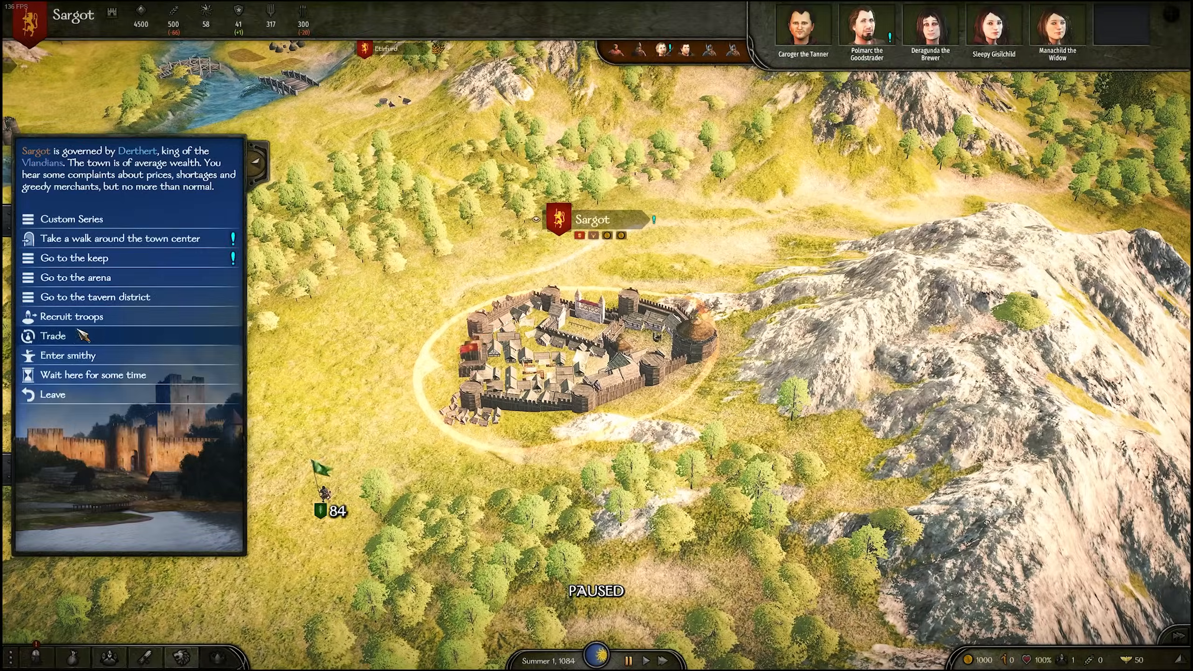
Check the troops available for recruitment in Sargot and in the village of Etirfurd
{"action": "left_click", "coordinate": [207, 317]}
{"action": "left_click", "coordinate": [682, 557]}
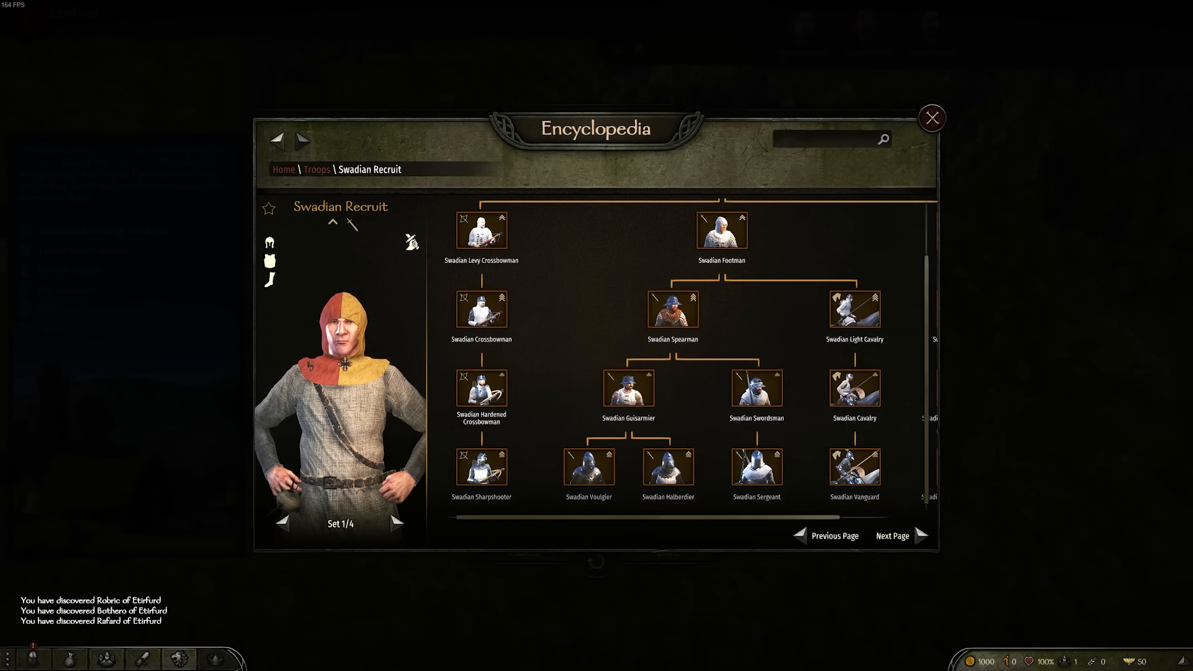
{"action": "scroll", "coordinate": [676, 357], "scroll_direction": "down", "scroll_amount": 1}
{"action": "scroll", "coordinate": [676, 357], "scroll_direction": "right", "scroll_amount": 3}
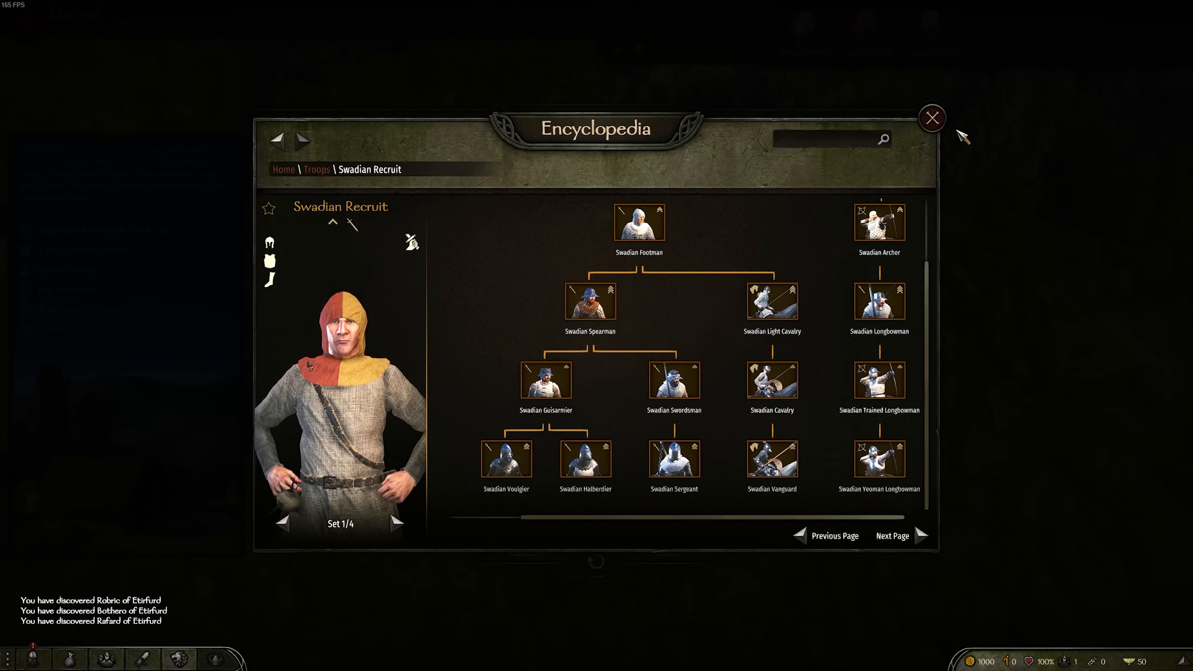
{"action": "left_click", "coordinate": [933, 117]}
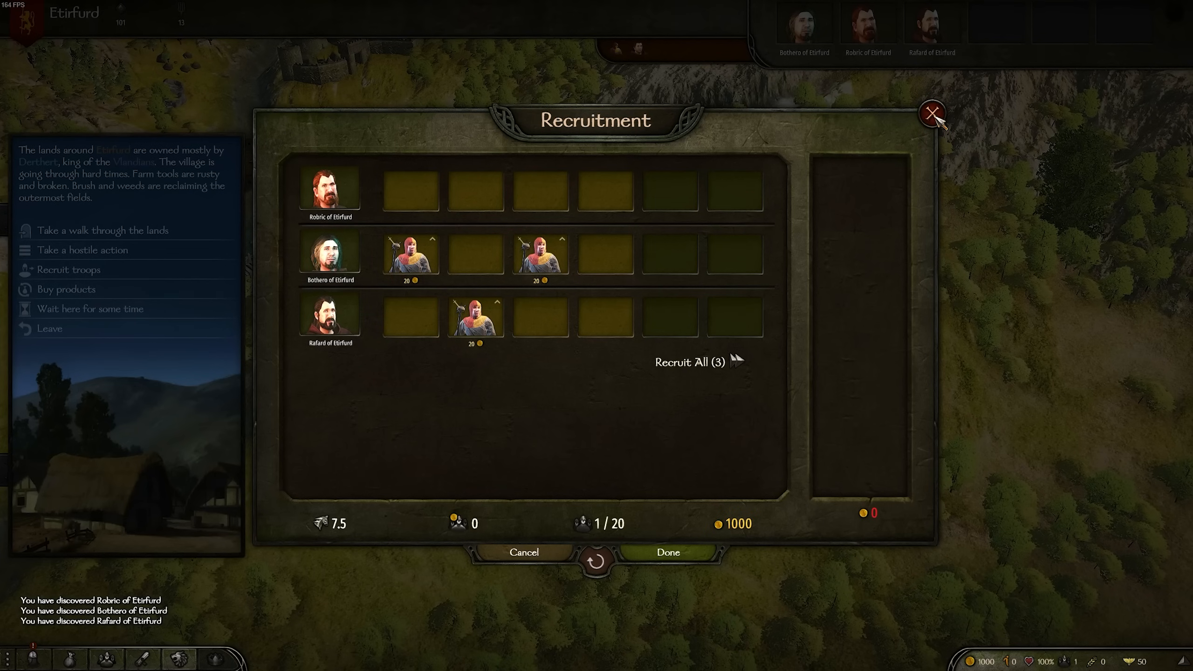
{"action": "left_click", "coordinate": [931, 111]}
{"action": "left_click", "coordinate": [72, 330]}
Return to Sargot and reopen the Custom Unit editor from Custom Series
{"action": "key", "text": "s"}
{"action": "key", "text": "d"}
{"action": "left_click", "coordinate": [390, 382]}
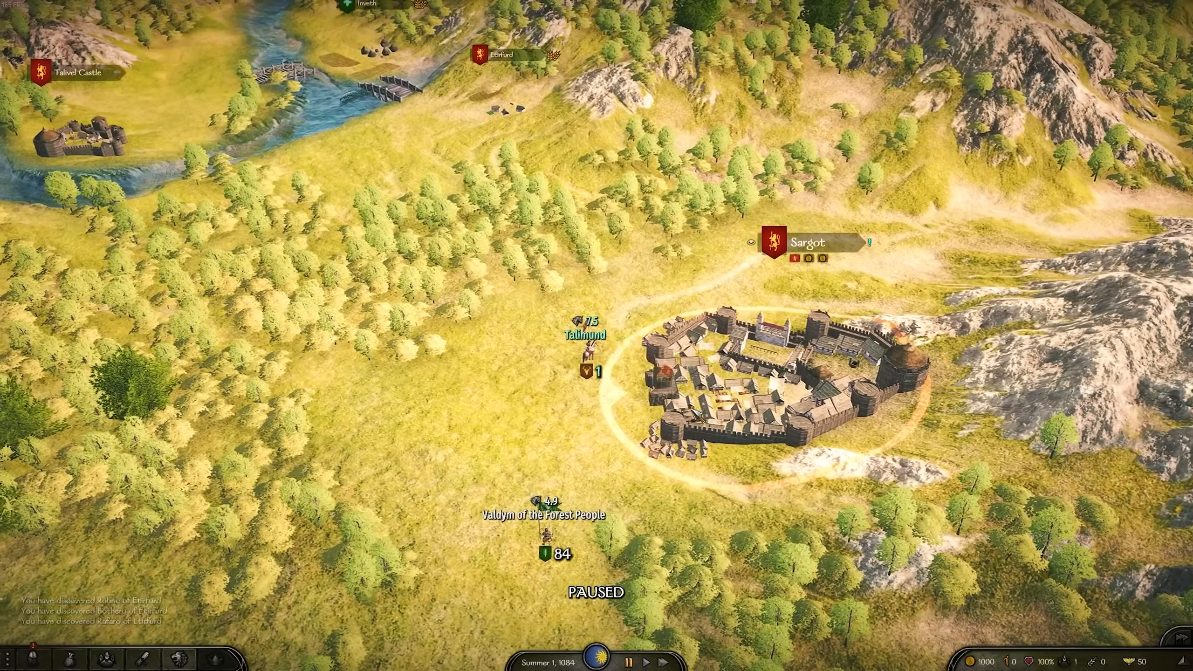
{"action": "left_click", "coordinate": [695, 409]}
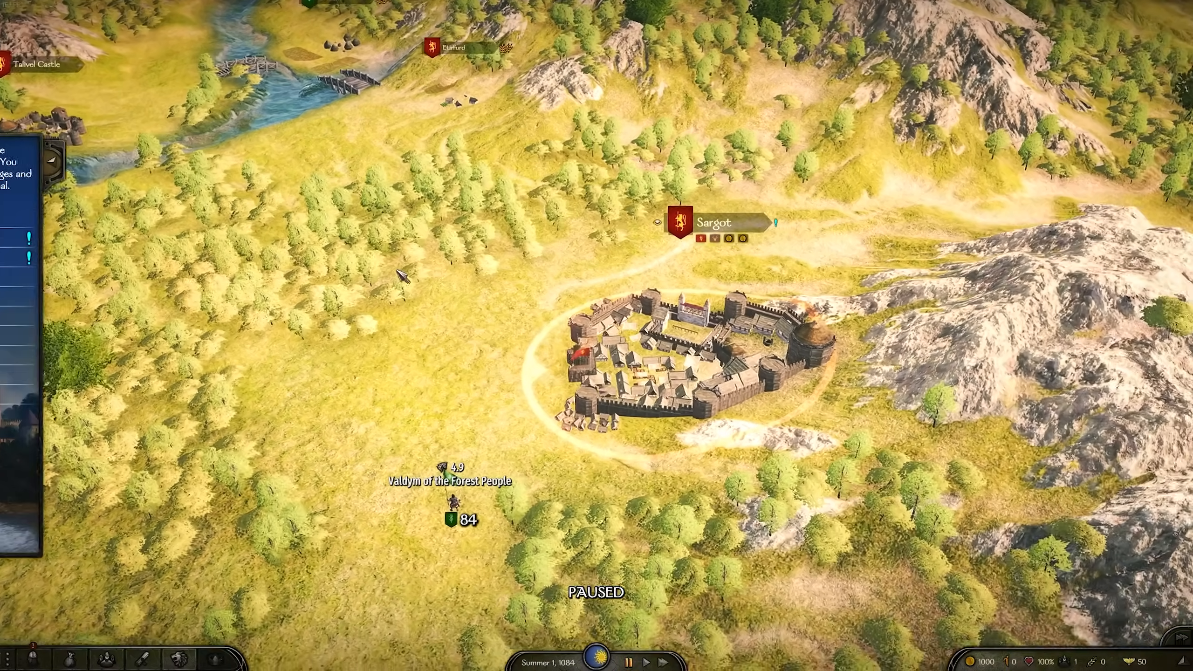
{"action": "left_click", "coordinate": [123, 220]}
{"action": "left_click", "coordinate": [397, 295]}
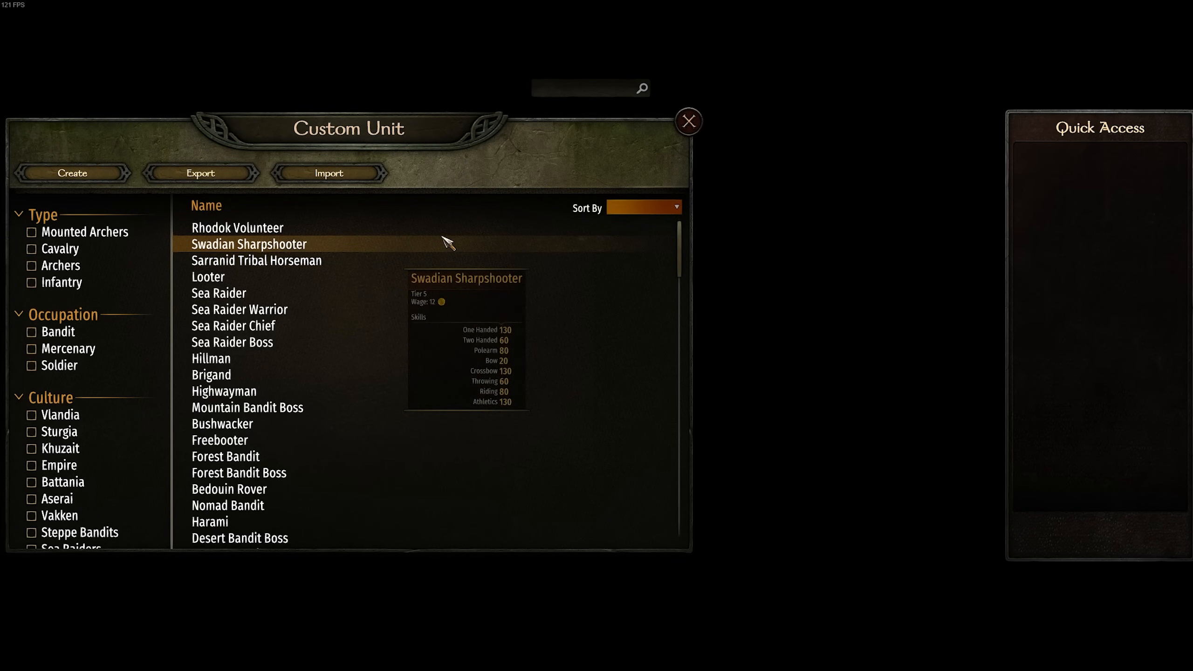
Import 1403 The Knight Killer 1.xml again and close the Custom Unit and Custom Series windows
{"action": "left_click", "coordinate": [332, 174]}
{"action": "left_click", "coordinate": [611, 272]}
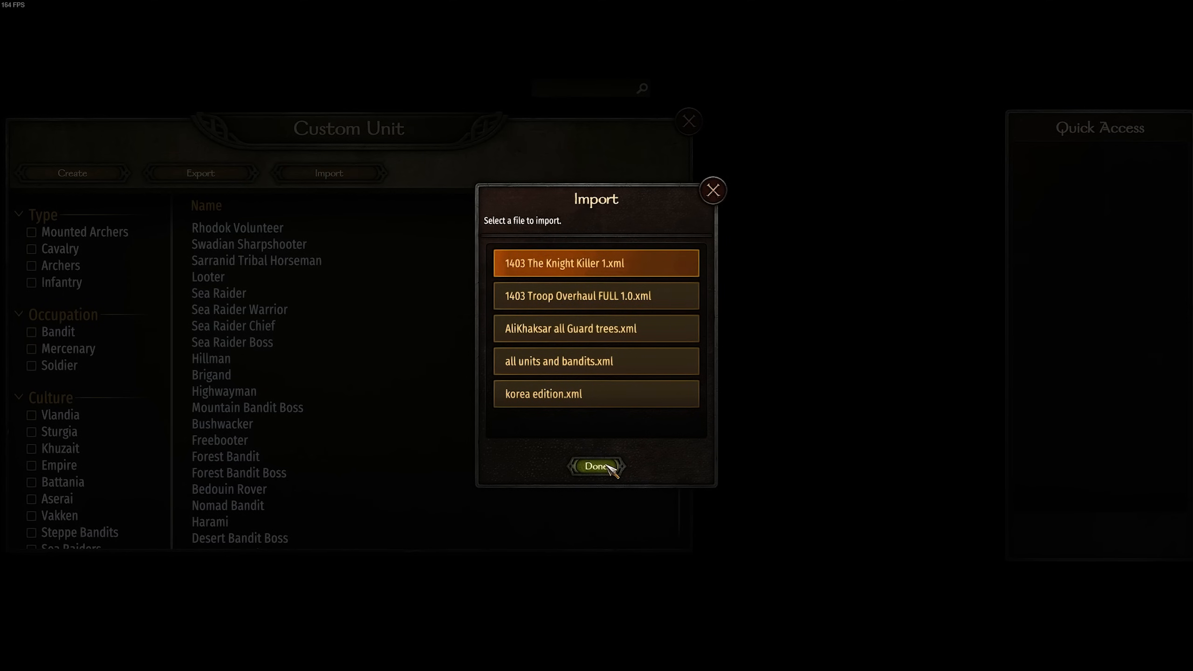
{"action": "left_click", "coordinate": [597, 466]}
{"action": "left_click", "coordinate": [690, 121]}
{"action": "left_click", "coordinate": [936, 121]}
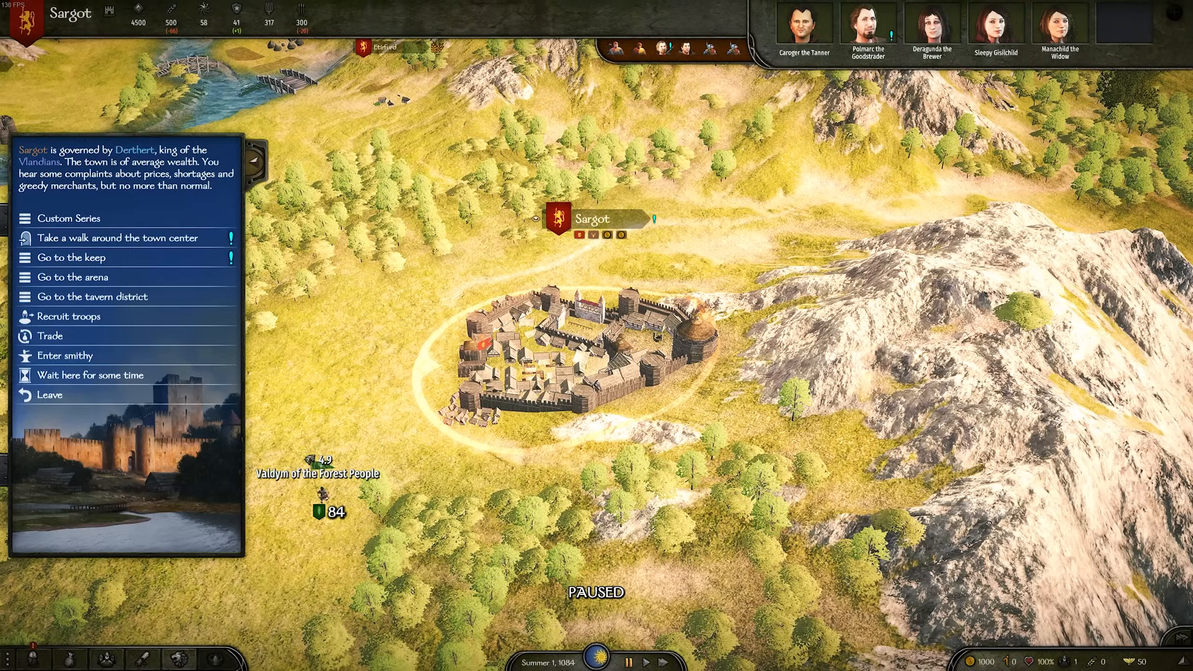
Check the recruits offered in Sargot and open the encyclopedia page of a Swadian Recruit offered in Etirfurd
{"action": "left_click", "coordinate": [71, 318]}
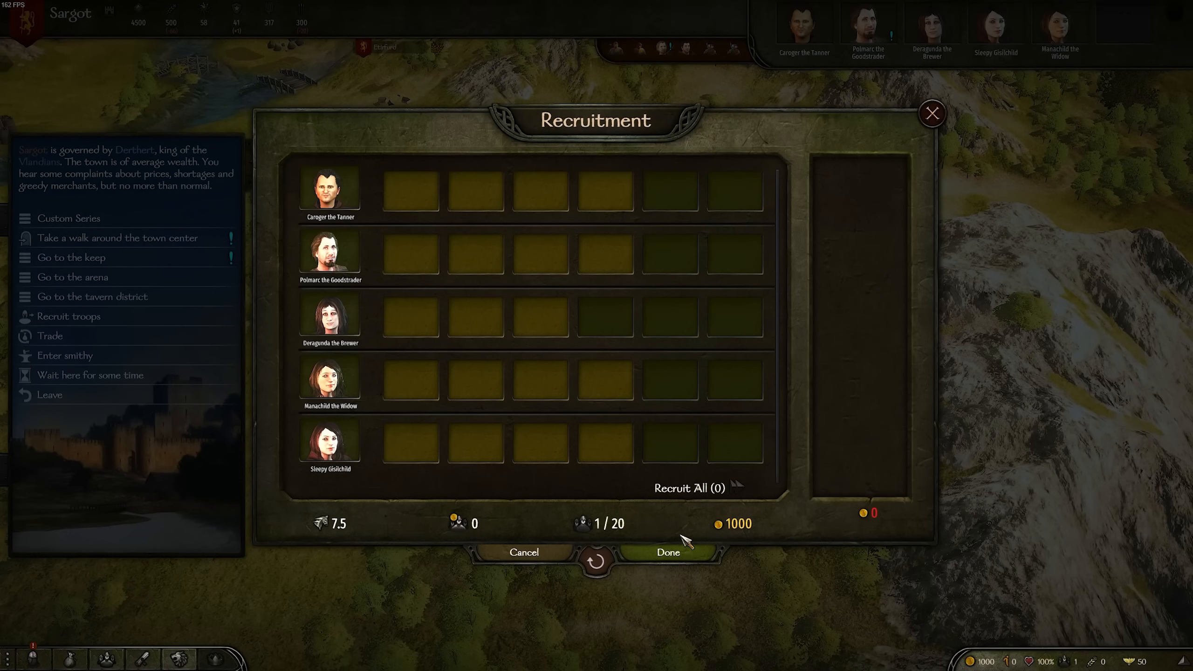
{"action": "left_click", "coordinate": [671, 553]}
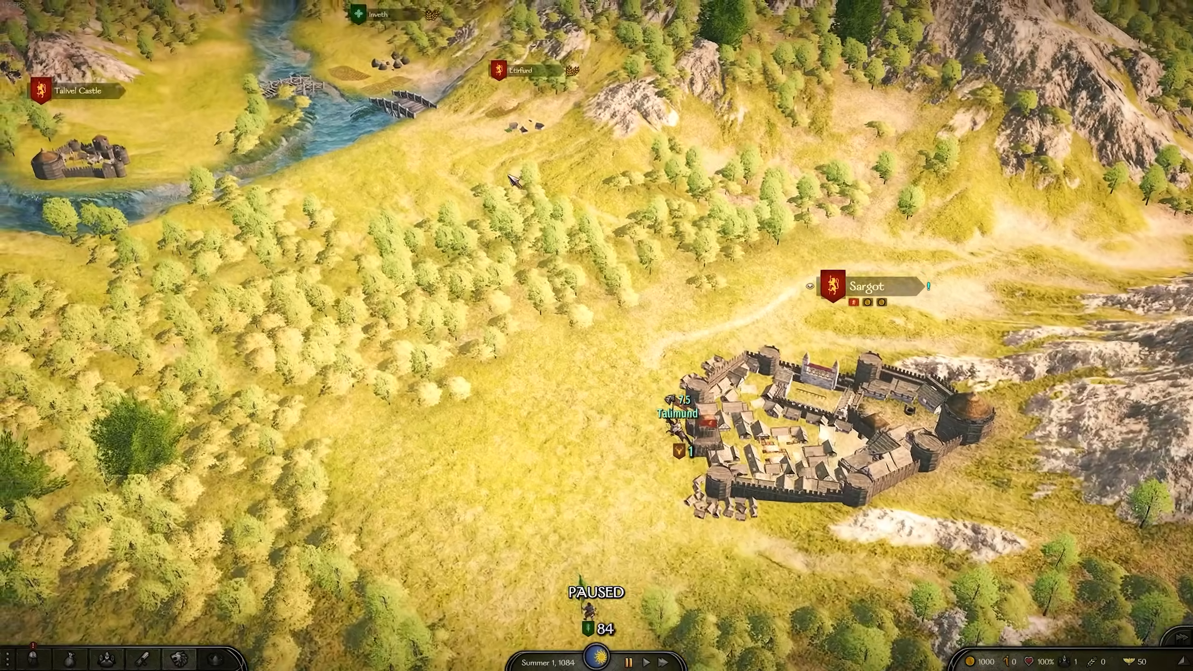
{"action": "key", "text": "w"}
{"action": "key", "text": "a"}
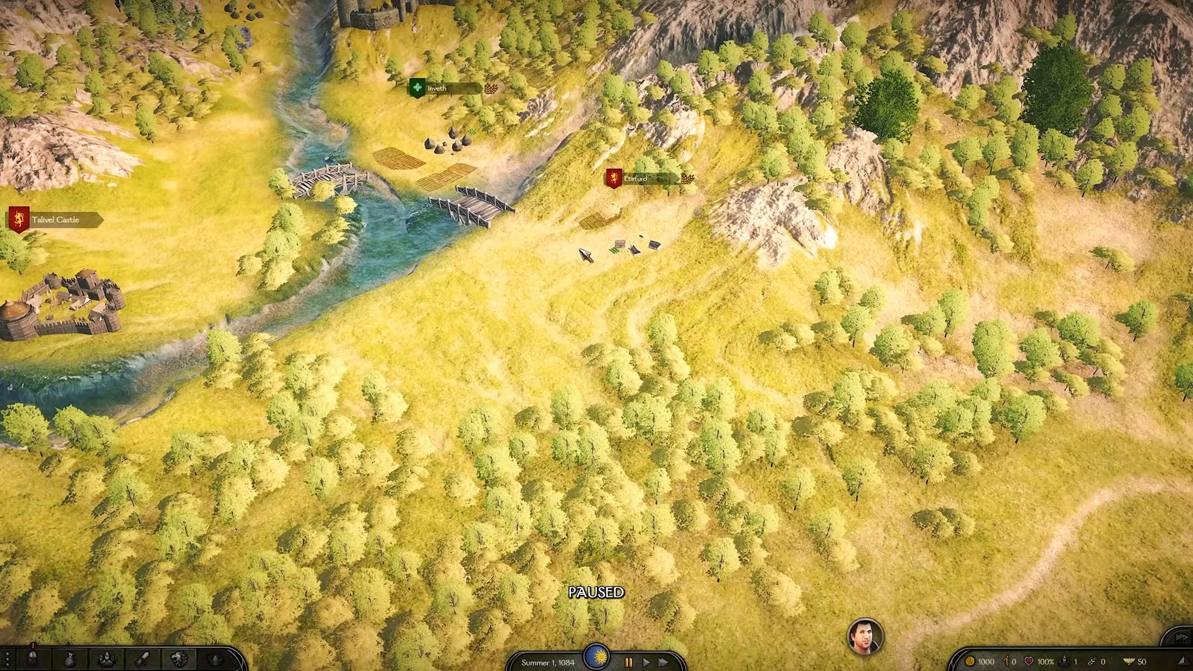
{"action": "left_click", "coordinate": [597, 282], "text": "ctrl"}
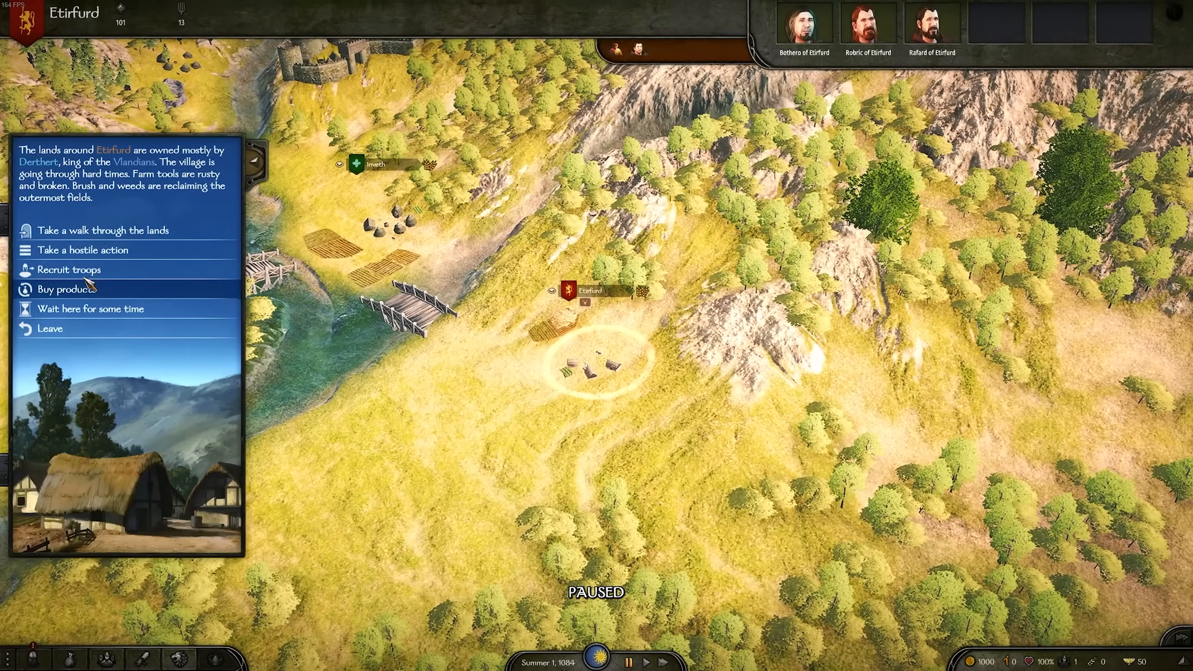
{"action": "left_click", "coordinate": [83, 273]}
{"action": "right_click", "coordinate": [552, 247]}
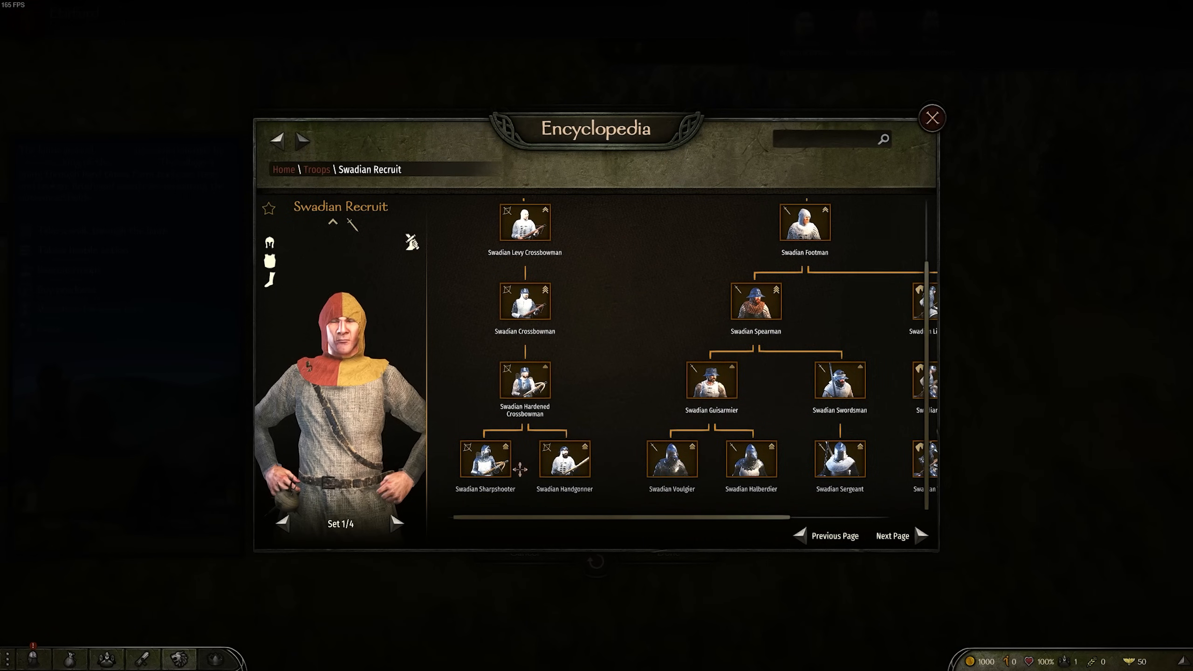
Examine the Swadian troop tree in the encyclopedia, including the Sharpshooter, cavalry and Halberdier units, and go back to the campaign map
{"action": "left_click", "coordinate": [485, 458]}
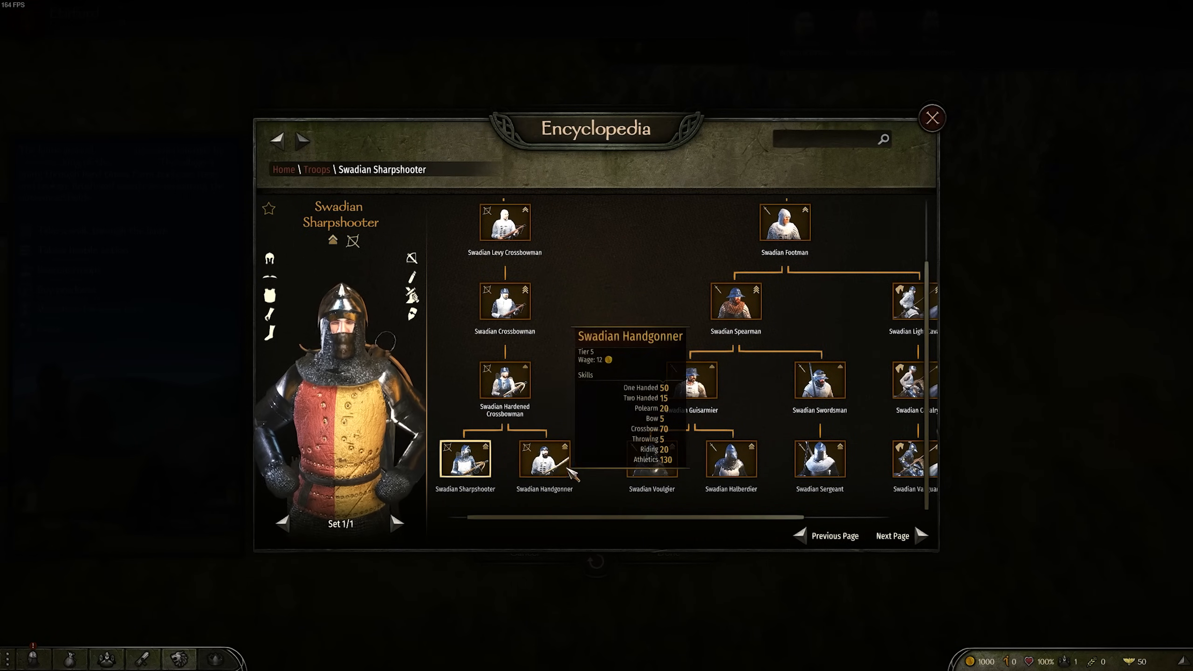
{"action": "left_click_drag", "start_coordinate": [625, 355], "coordinate": [480, 357]}
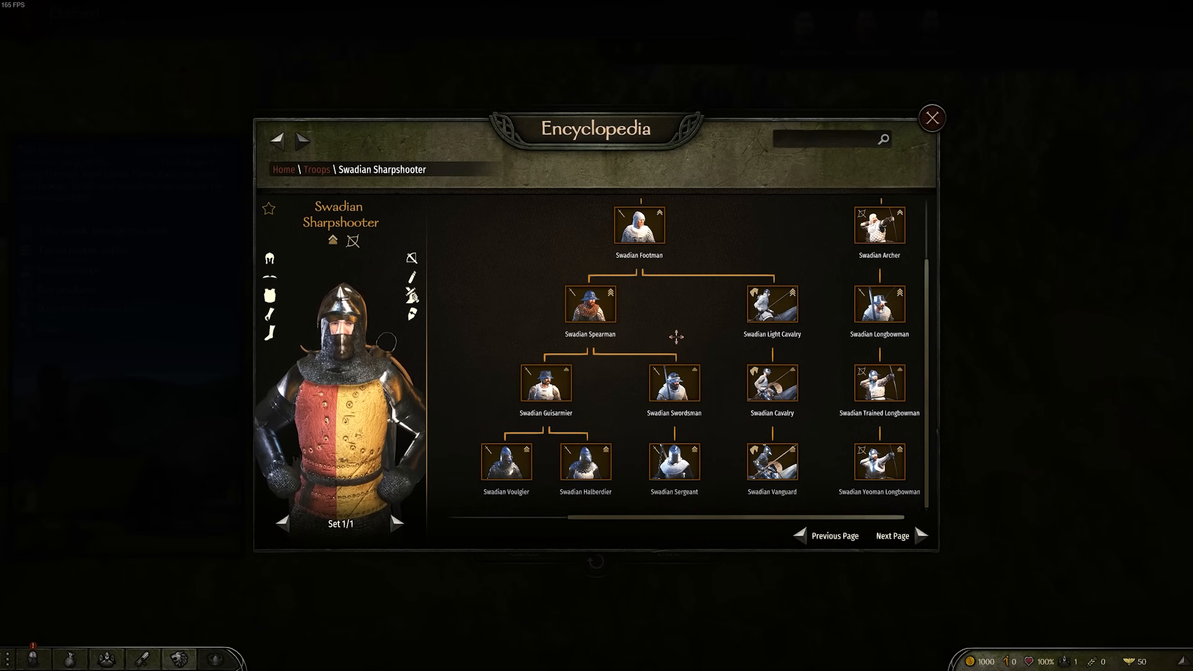
{"action": "left_click", "coordinate": [770, 390]}
{"action": "left_click_drag", "start_coordinate": [652, 453], "coordinate": [589, 320]}
{"action": "left_click", "coordinate": [681, 461]}
{"action": "left_click_drag", "start_coordinate": [624, 451], "coordinate": [609, 277]}
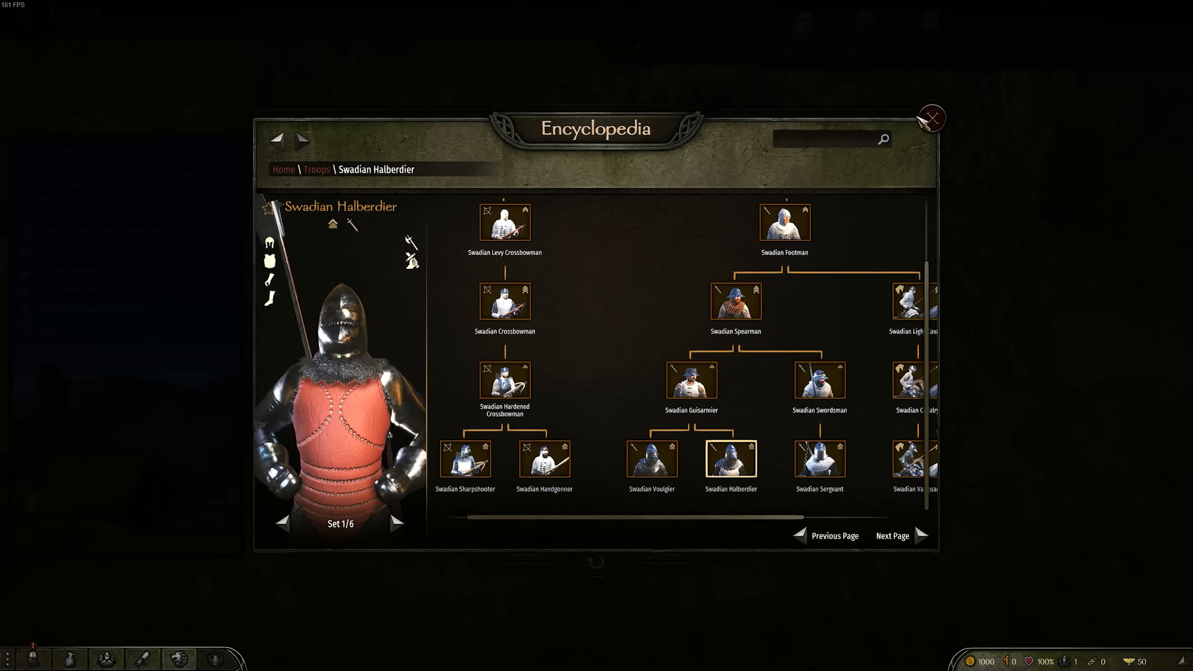
{"action": "left_click", "coordinate": [932, 118]}
{"action": "left_click", "coordinate": [160, 325]}
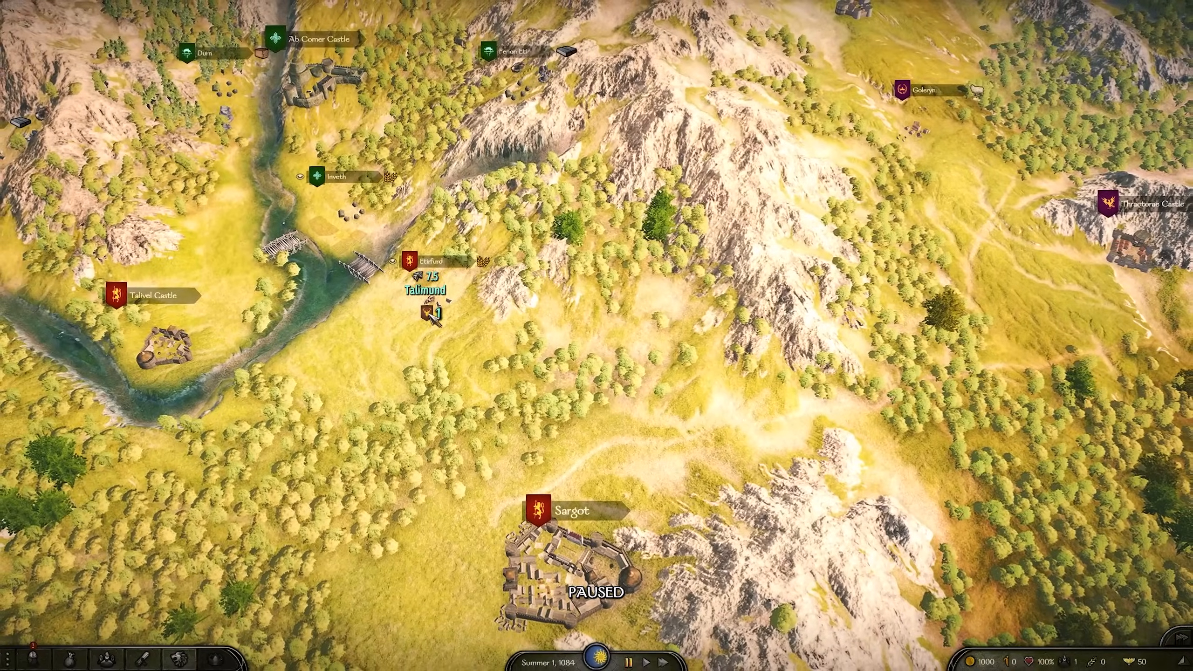
Examine the towns, castles and faction banners across the whole campaign map
{"action": "key", "text": "d"}
{"action": "scroll", "coordinate": [573, 373], "scroll_direction": "up", "scroll_amount": 5}
{"action": "key", "text": "w"}
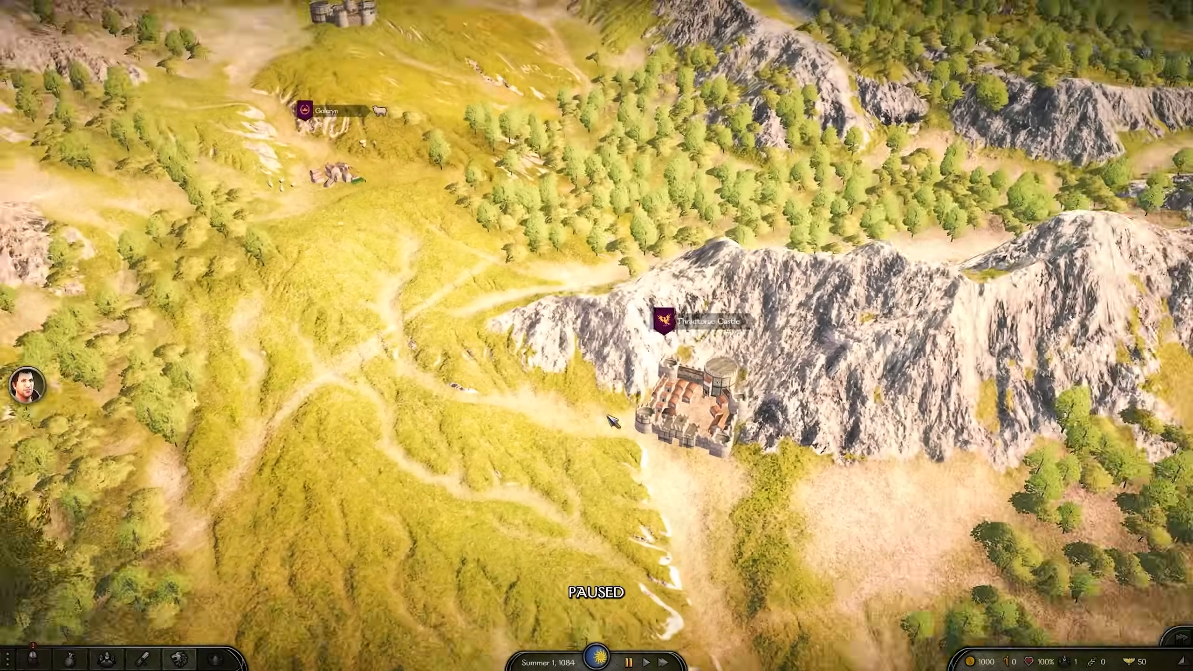
{"action": "scroll", "coordinate": [610, 421], "scroll_direction": "down", "scroll_amount": 10}
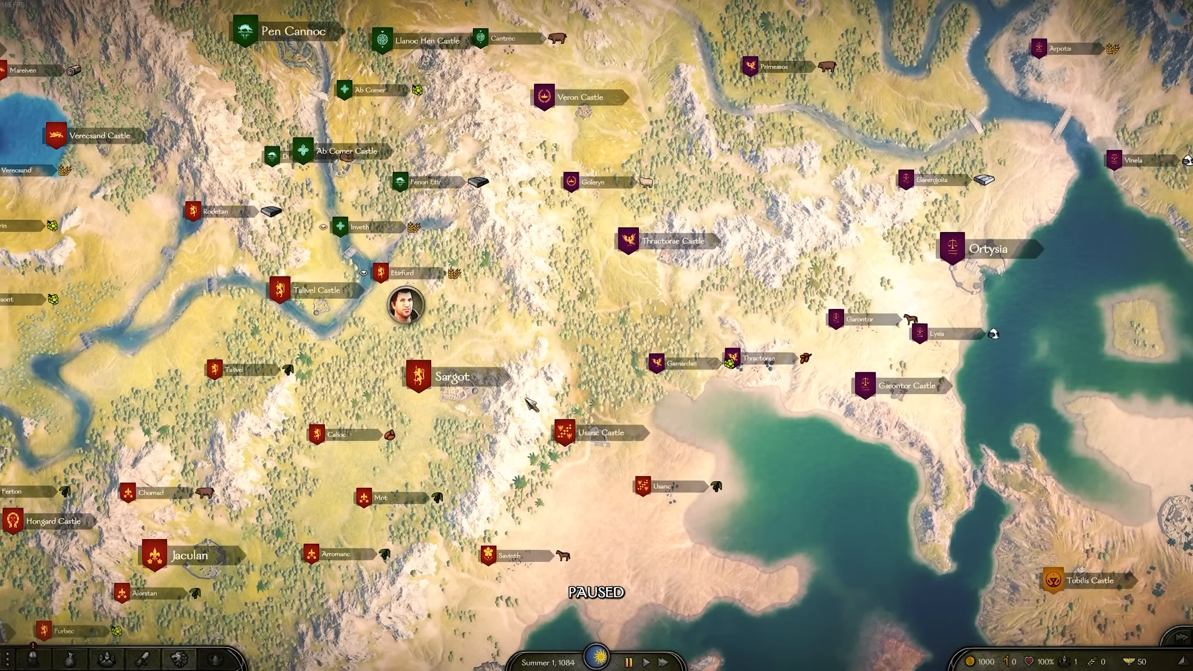
{"action": "key", "text": "a"}
{"action": "key", "text": "w"}
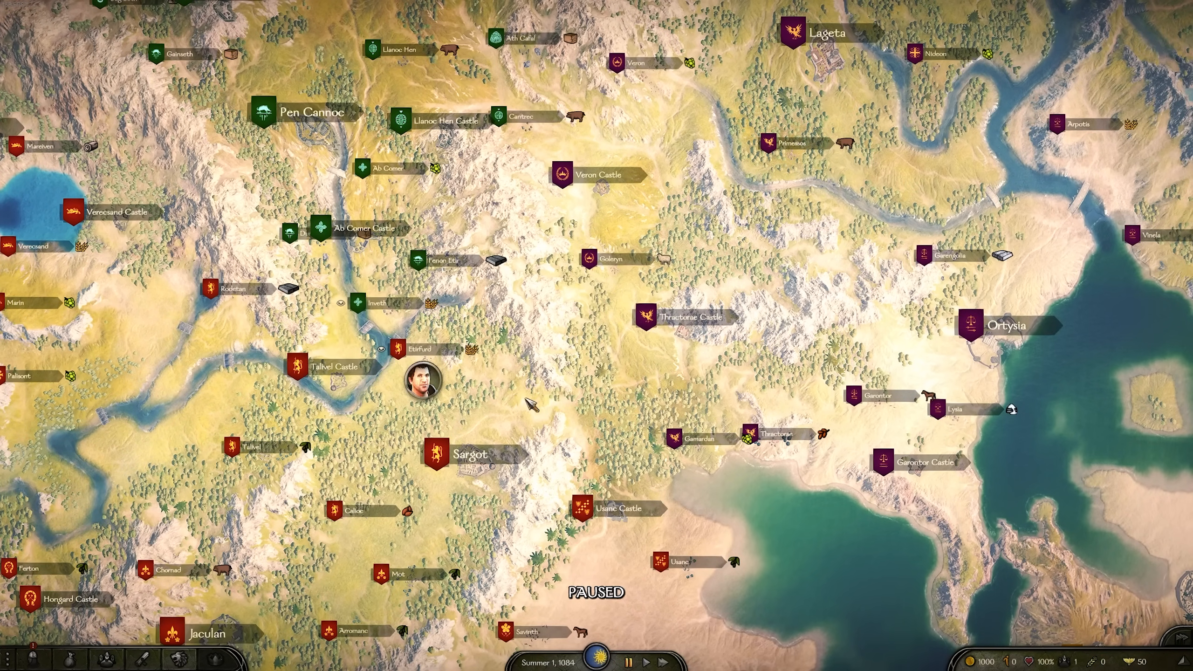
{"action": "scroll", "coordinate": [530, 403], "scroll_direction": "down", "scroll_amount": 15}
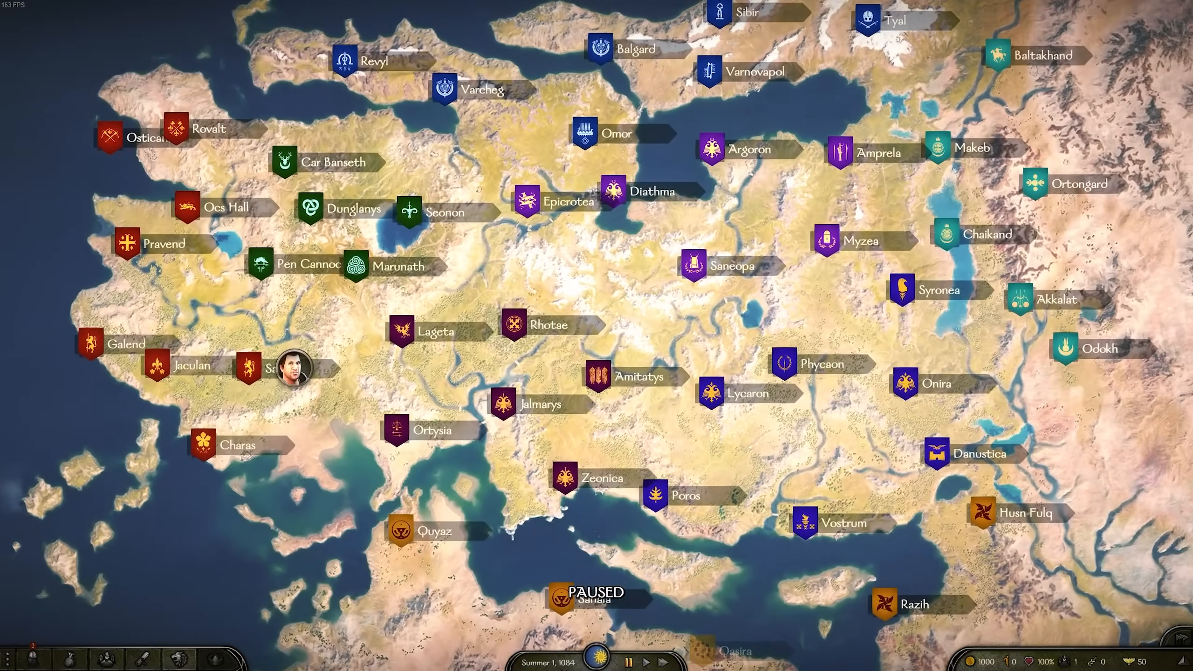
{"action": "left_click_drag", "start_coordinate": [736, 291], "coordinate": [681, 309]}
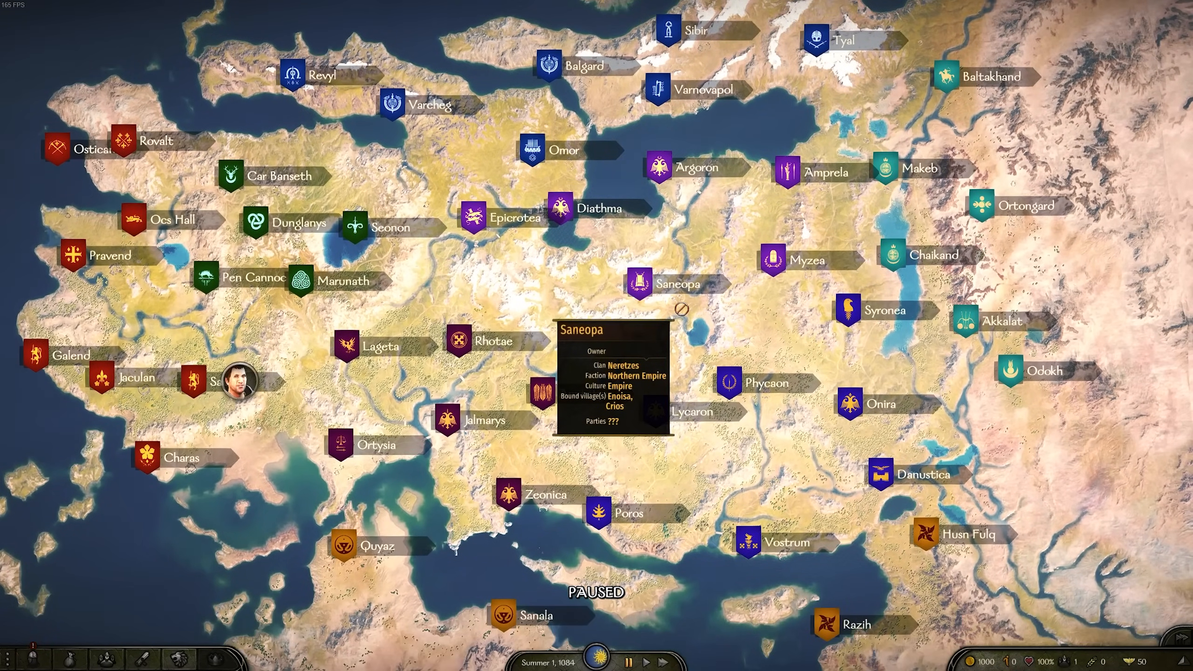
{"action": "key", "text": "w"}
{"action": "key", "text": "a"}
{"action": "key", "text": "s"}
{"action": "key", "text": "a"}
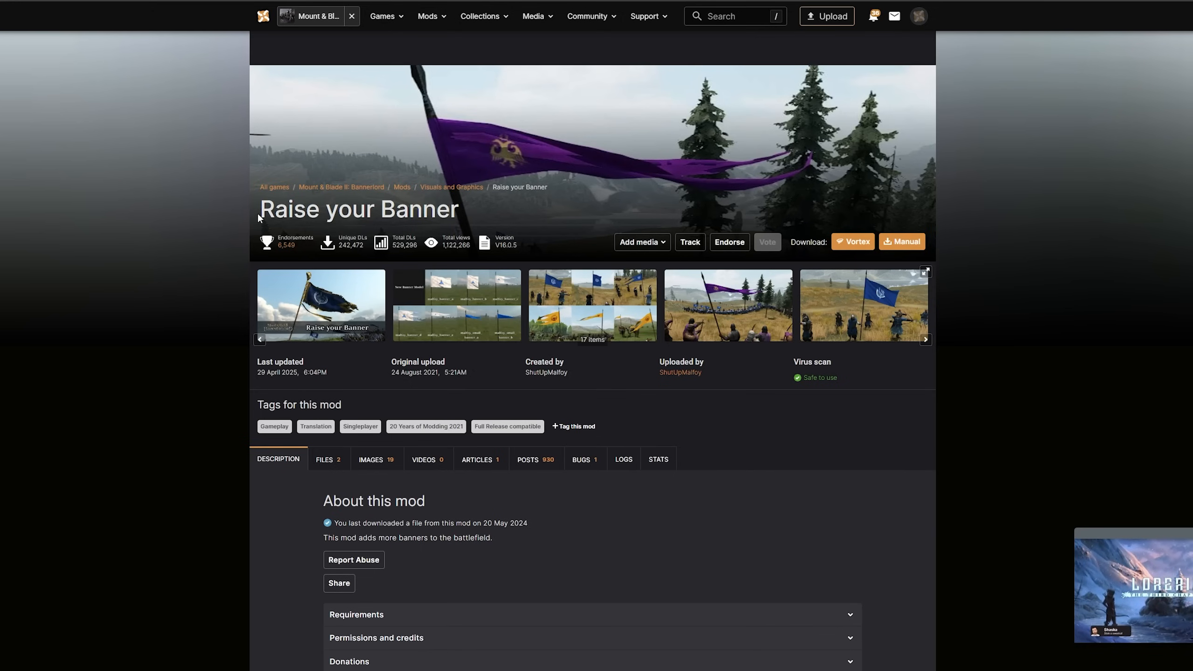
Switch to Nexus Mods and check the Raise your Banner main file and its additional file requirements without downloading it
{"action": "left_click", "coordinate": [312, 465]}
{"action": "scroll", "coordinate": [414, 510], "scroll_direction": "down", "scroll_amount": 5}
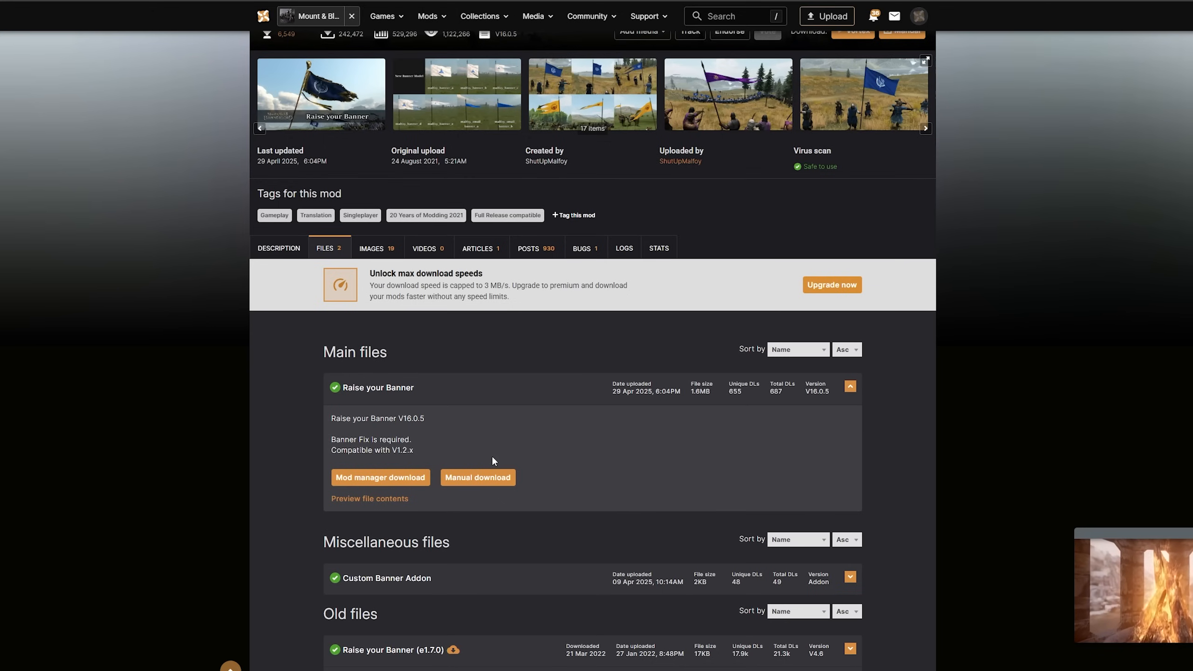
{"action": "left_click", "coordinate": [491, 478]}
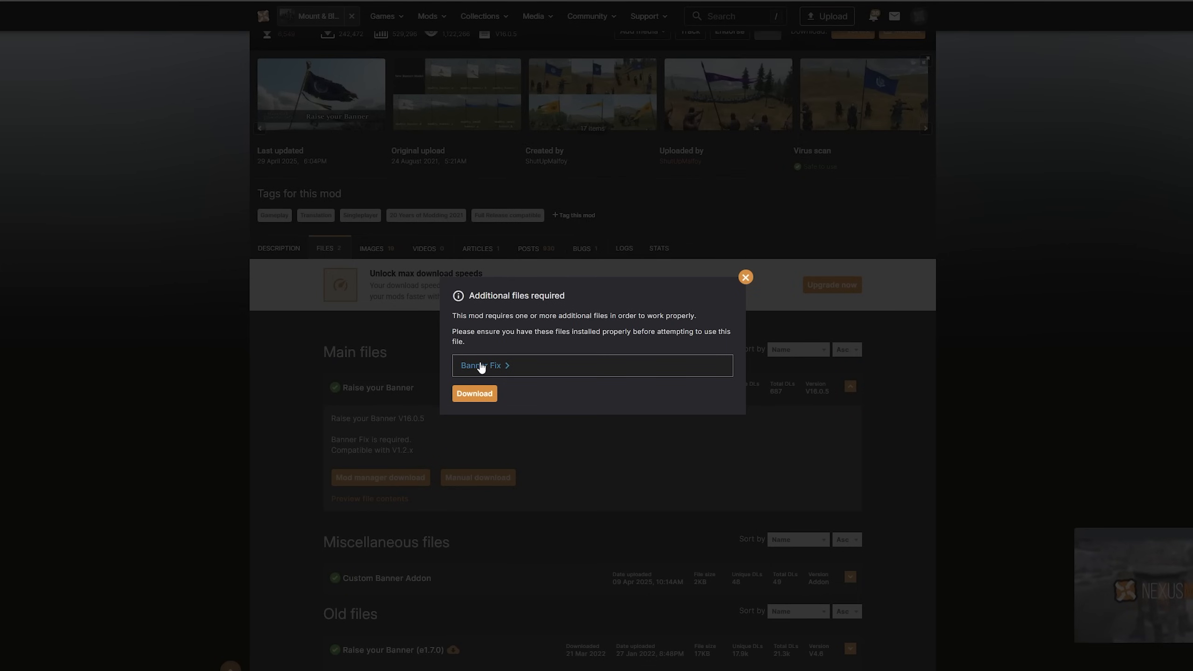
{"action": "left_click", "coordinate": [745, 277]}
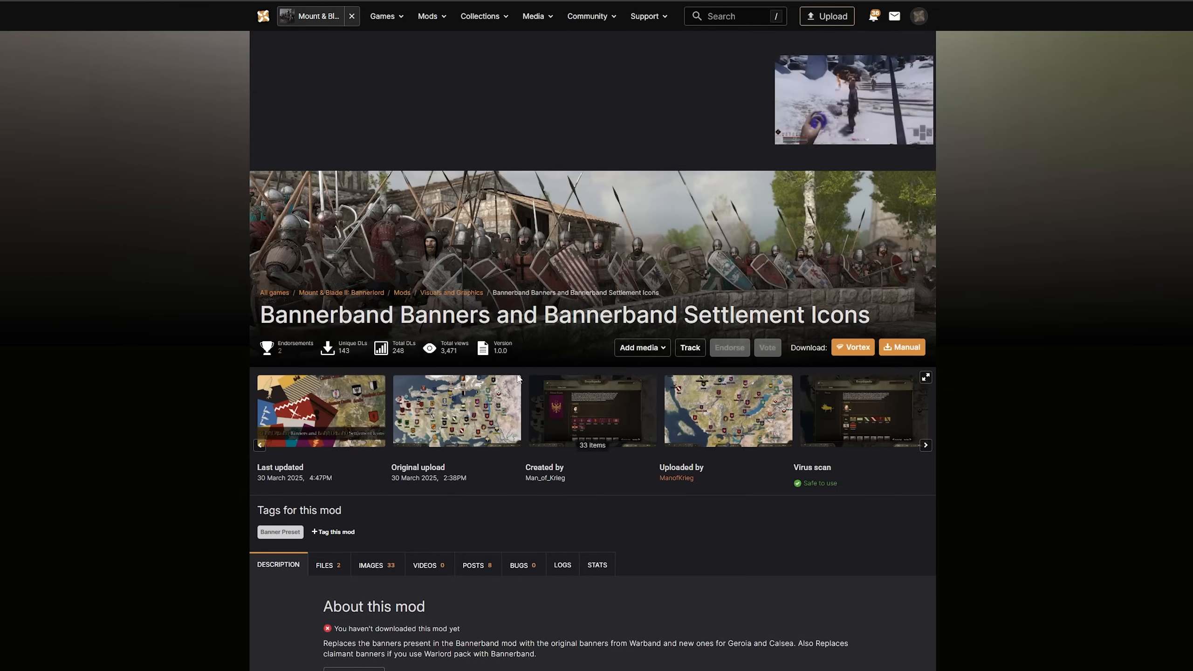
Look through the Bannerband Banners and Bannerband Settlement Icons mod page's images and description
{"action": "left_click", "coordinate": [467, 429]}
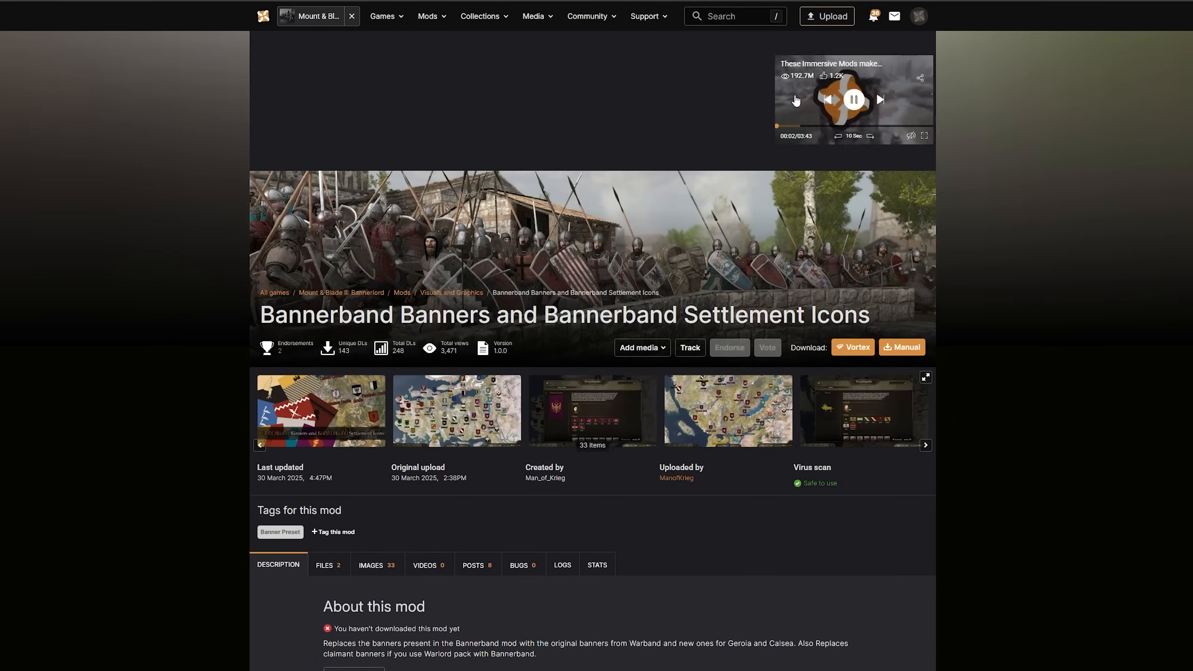
{"action": "scroll", "coordinate": [697, 274], "scroll_direction": "down", "scroll_amount": 3}
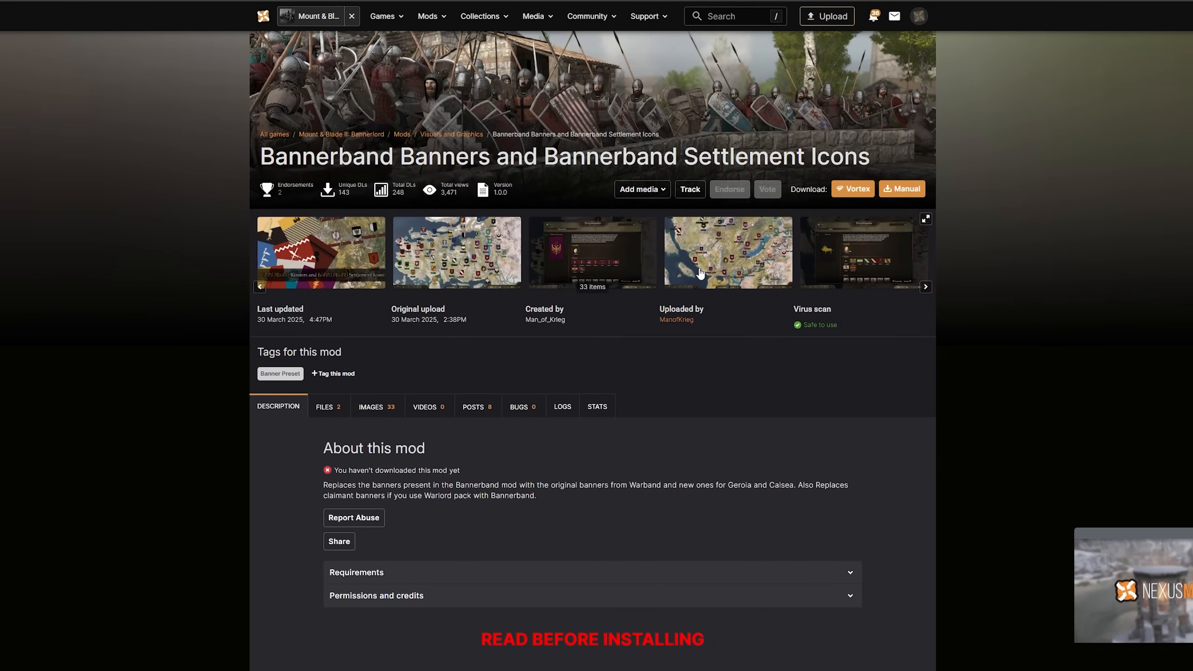
{"action": "scroll", "coordinate": [716, 316], "scroll_direction": "down", "scroll_amount": 3}
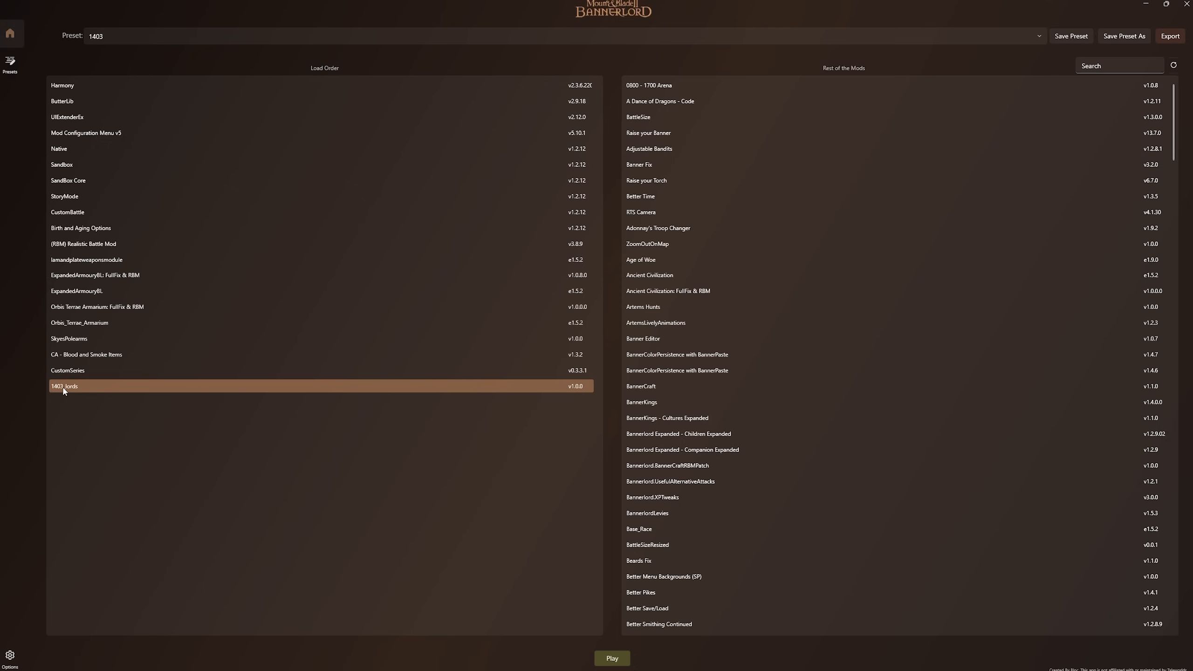
Switch to Novus Launcher and review the 1403 load order from CustomSeries up to Orbis Terrae Armarium: FullFix & RBM
{"action": "left_click", "coordinate": [76, 371]}
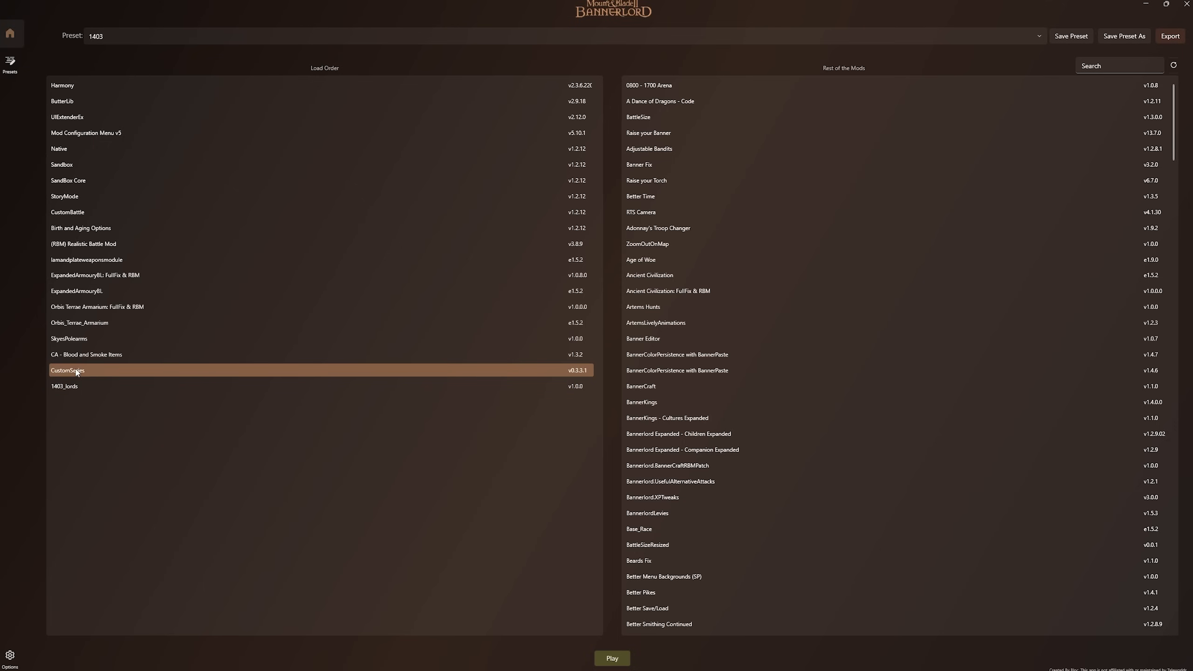
{"action": "left_click", "coordinate": [78, 359]}
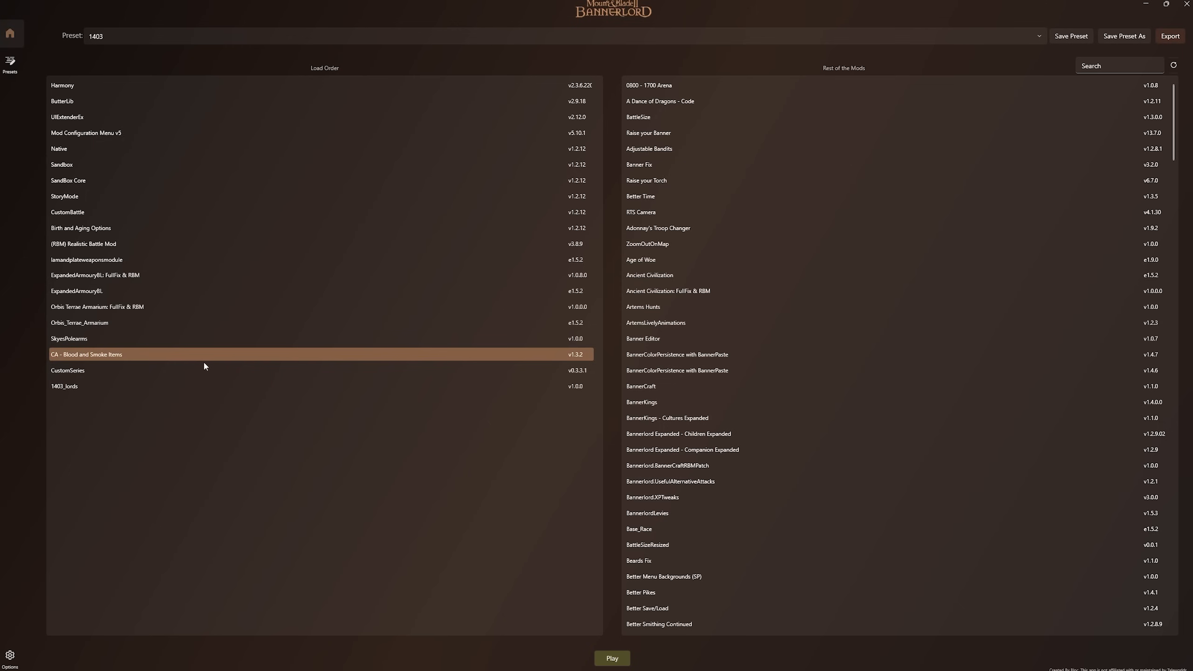
{"action": "left_click", "coordinate": [112, 306]}
Remove (RBM) Realistic Battle Mod, Orbis Terrae Armarium: FullFix & RBM, ExpandedArmouryBL: FullFix & RBM and lamandplateweaponsmodule from the 1403 preset's load order
{"action": "left_click", "coordinate": [83, 243]}
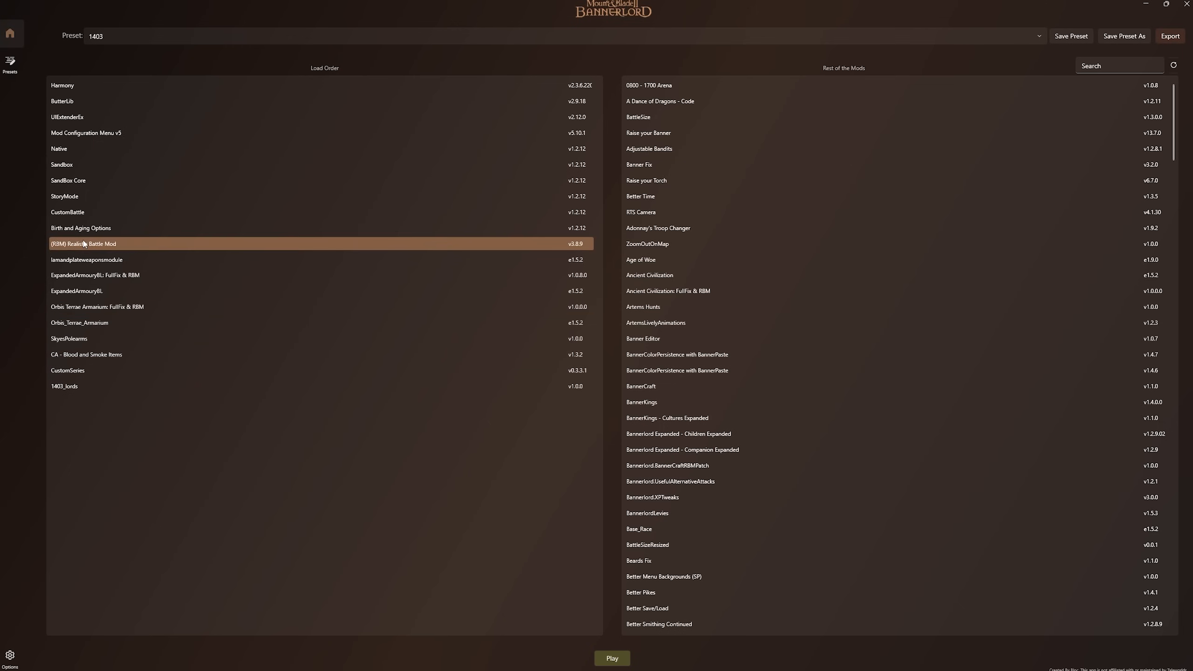
{"action": "left_click_drag", "start_coordinate": [83, 243], "coordinate": [685, 86]}
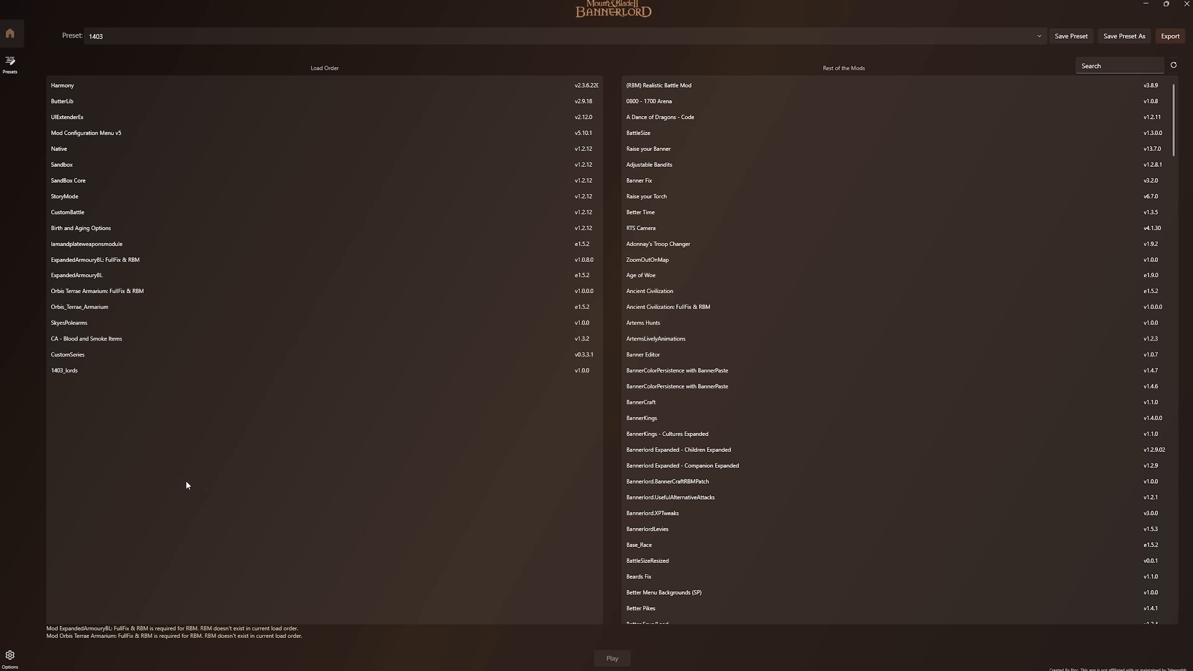
{"action": "left_click_drag", "start_coordinate": [131, 295], "coordinate": [858, 288]}
{"action": "left_click_drag", "start_coordinate": [201, 258], "coordinate": [880, 268]}
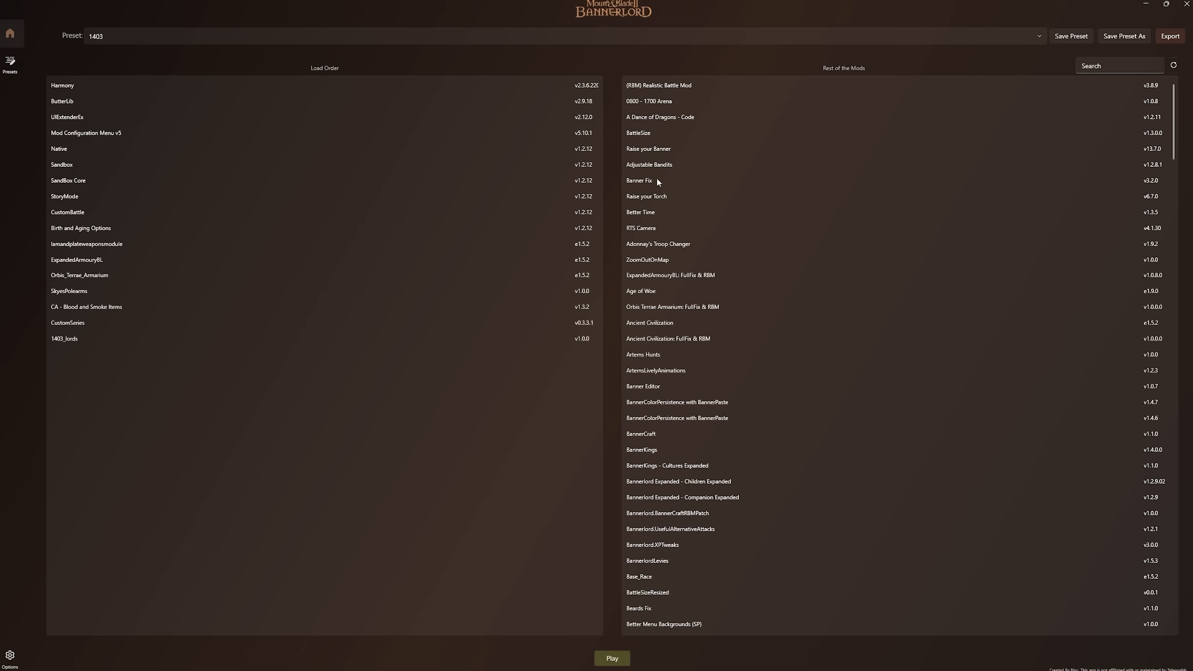
{"action": "left_click_drag", "start_coordinate": [94, 243], "coordinate": [799, 245]}
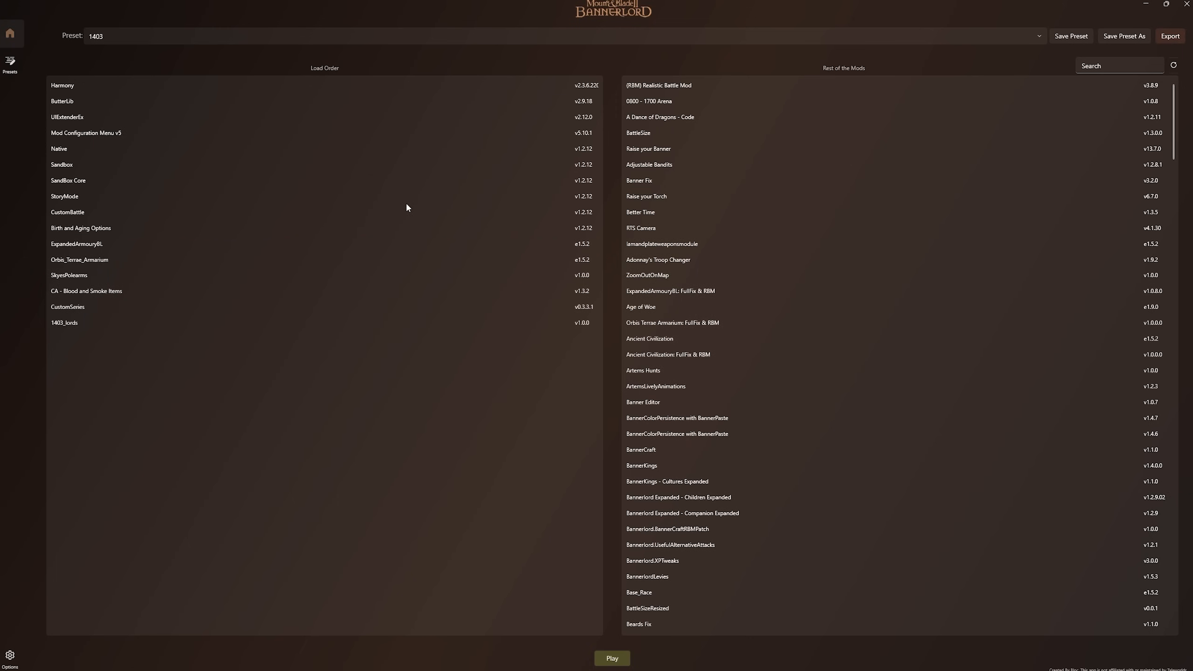
{"action": "left_click", "coordinate": [69, 322]}
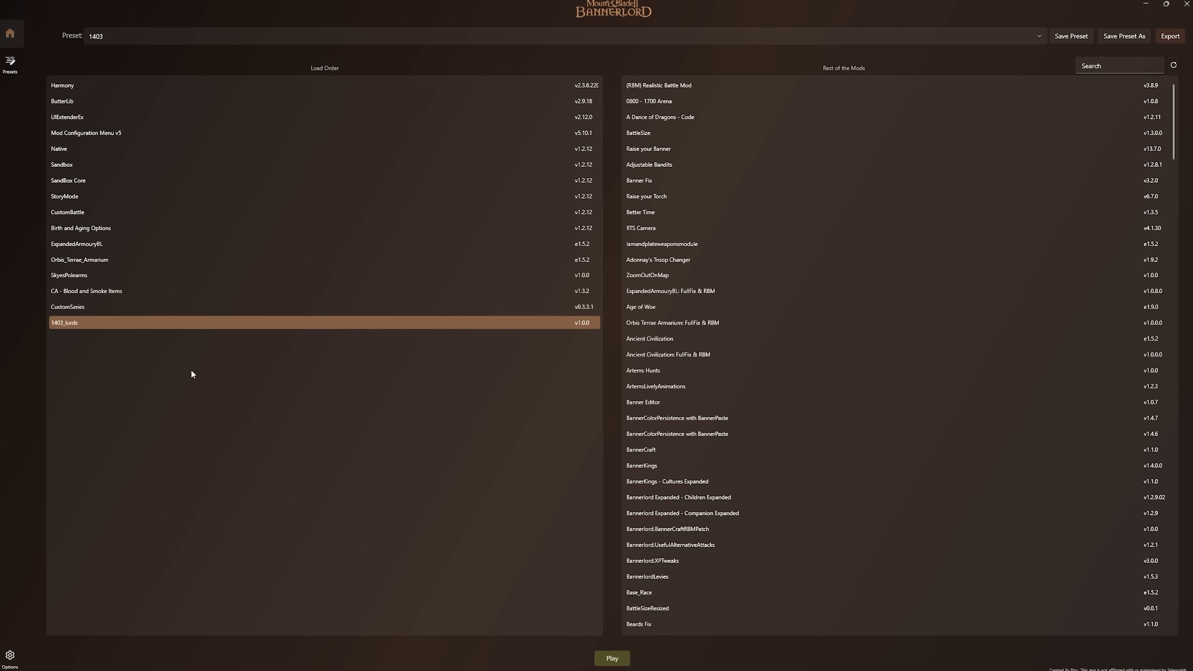
{"action": "left_click", "coordinate": [337, 467]}
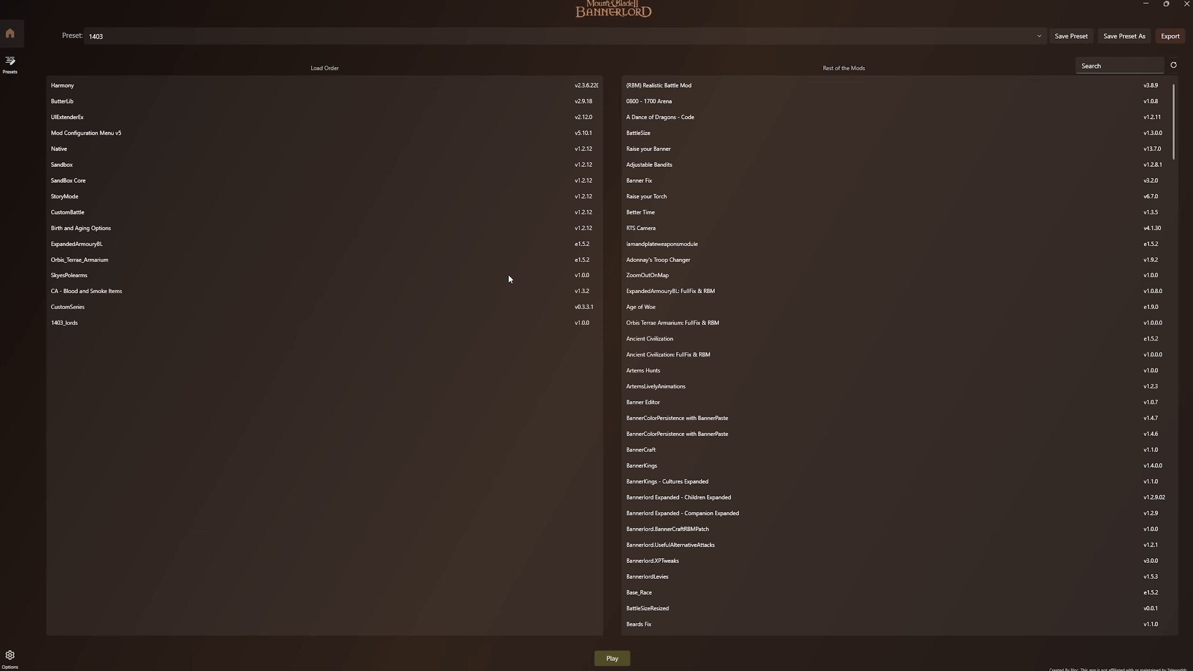